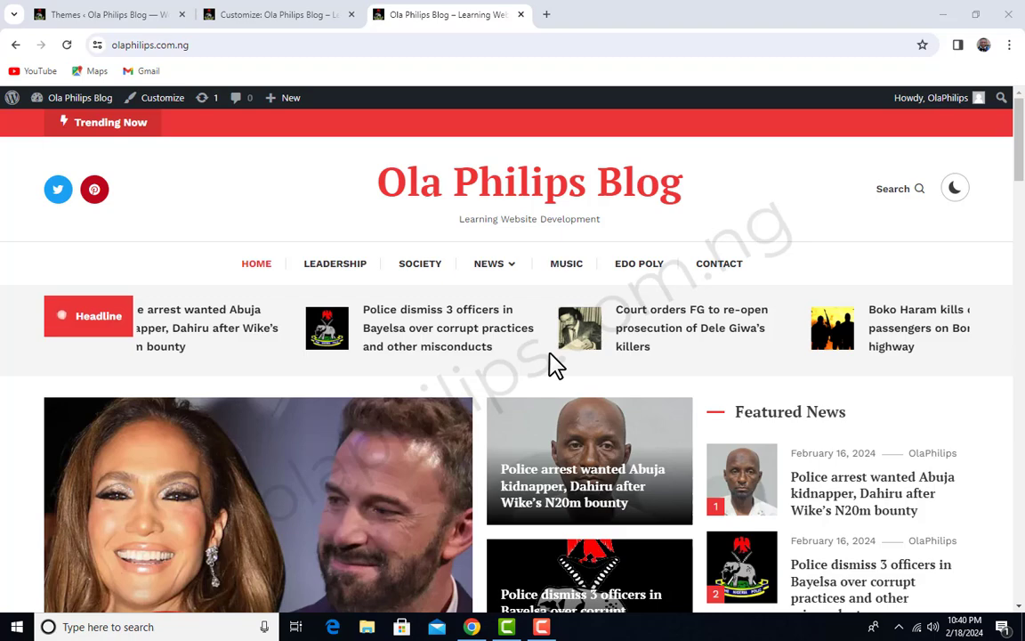
Examine the blog's homepage, from the headline ticker and featured news down to the post grid
scroll(556, 365, down, 3)
scroll(648, 361, up, 3)
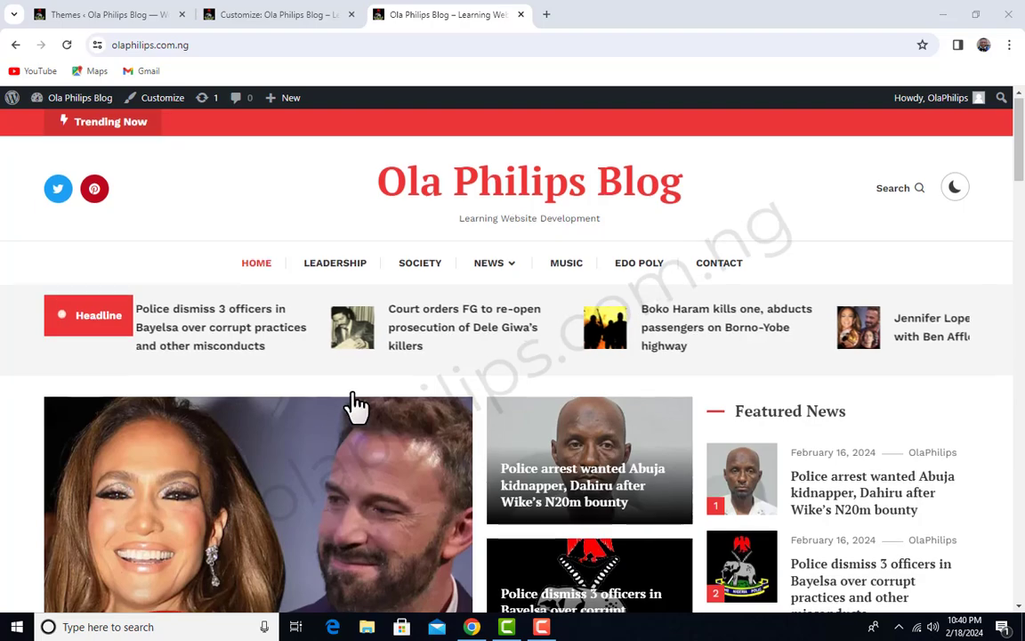
scroll(354, 407, down, 3)
scroll(636, 385, down, 2)
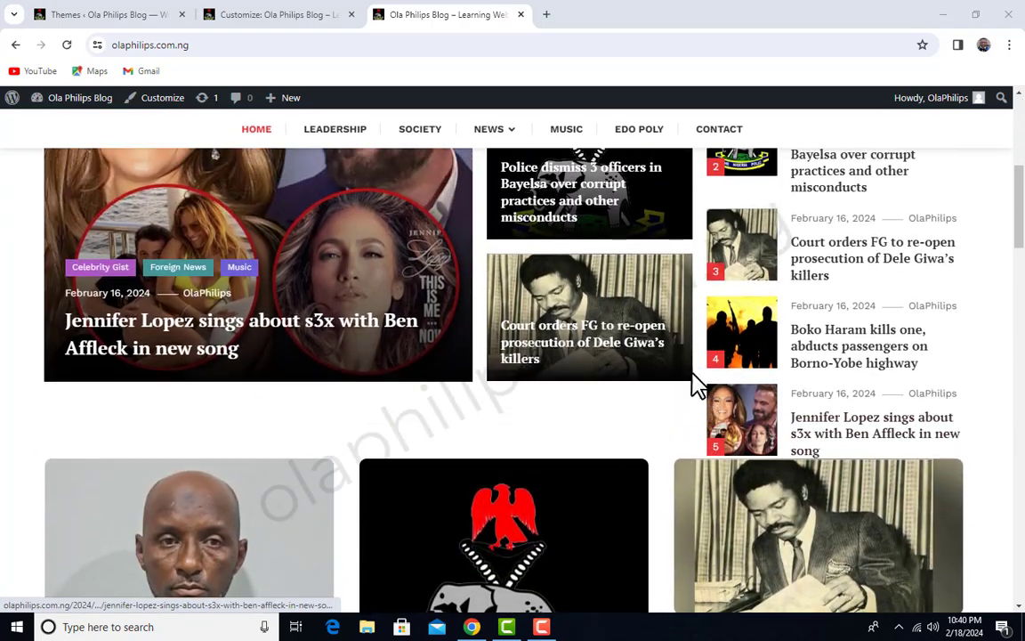
scroll(698, 384, up, 3)
scroll(805, 429, down, 8)
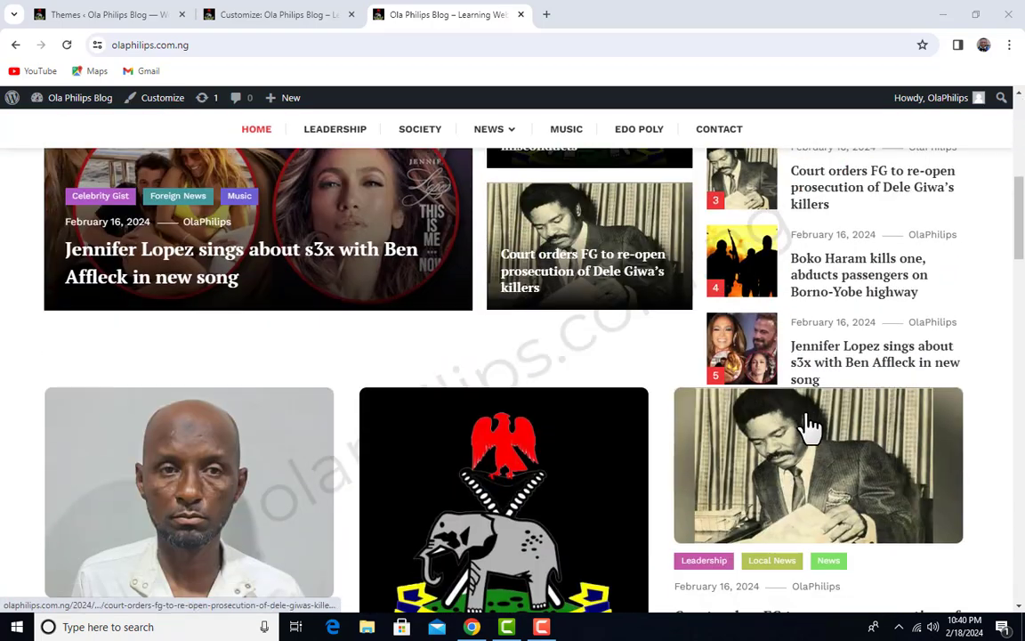
scroll(809, 434, down, 2)
scroll(809, 435, up, 4)
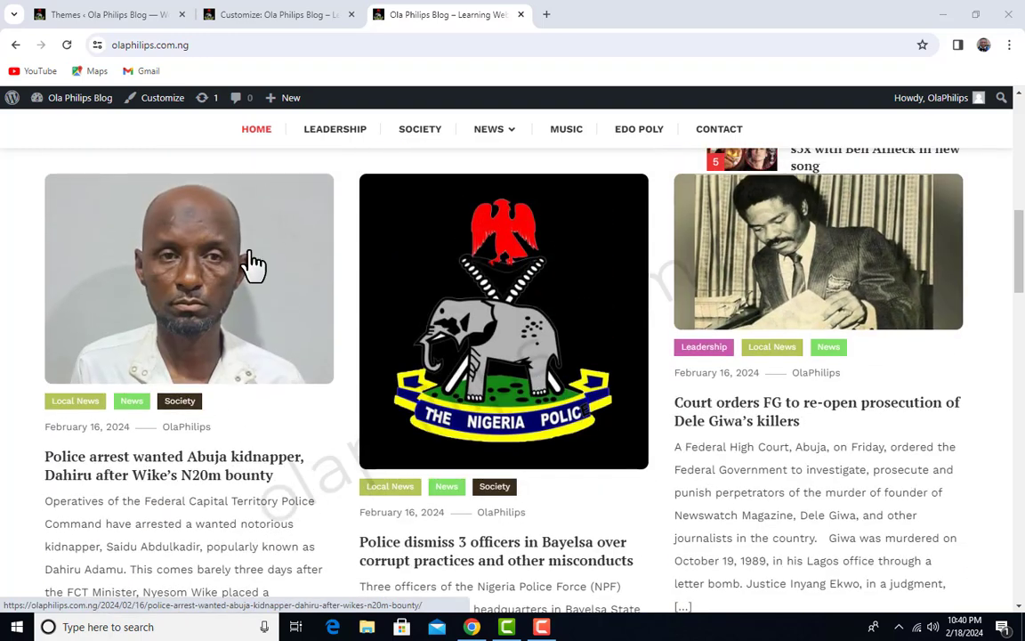
Switch to the theme customizer and view its list of widget areas
click(281, 18)
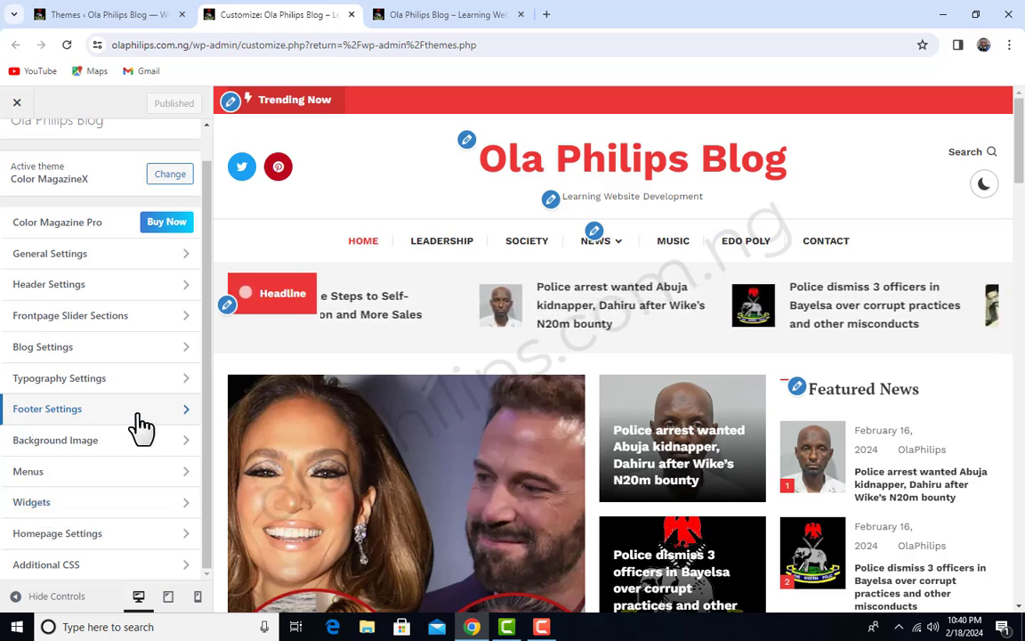
click(134, 509)
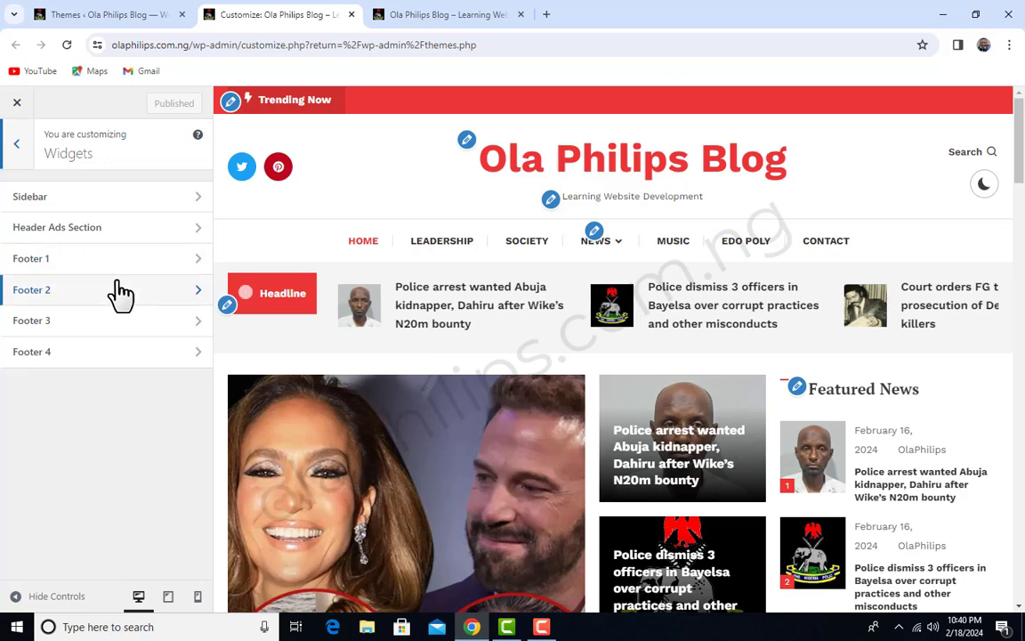
click(18, 144)
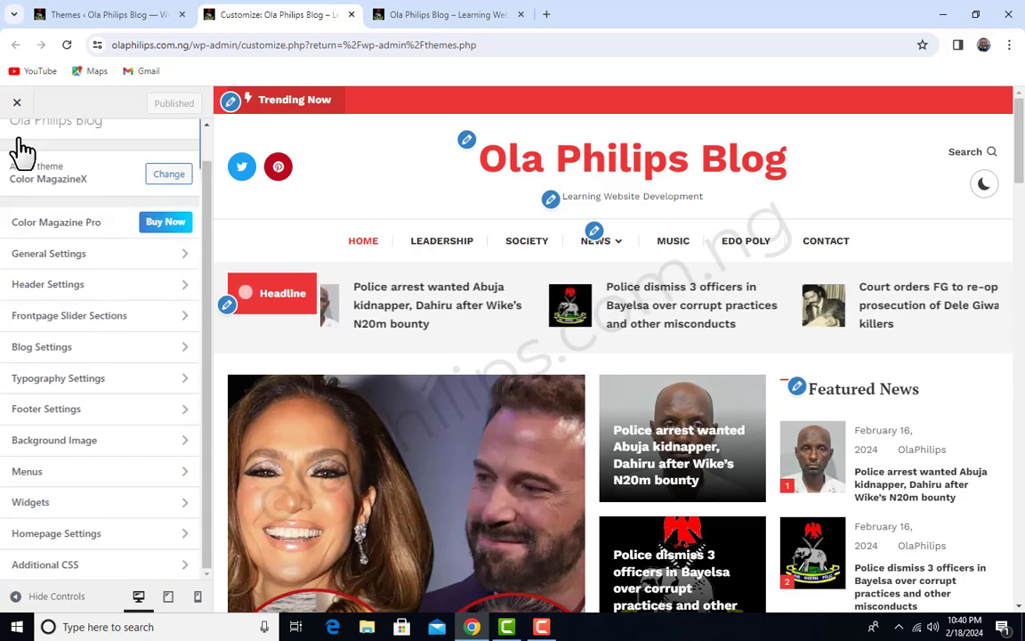
Check the Footer Widget Area layout options in the customizer's footer settings, then return to the main customizer list
click(92, 414)
click(117, 200)
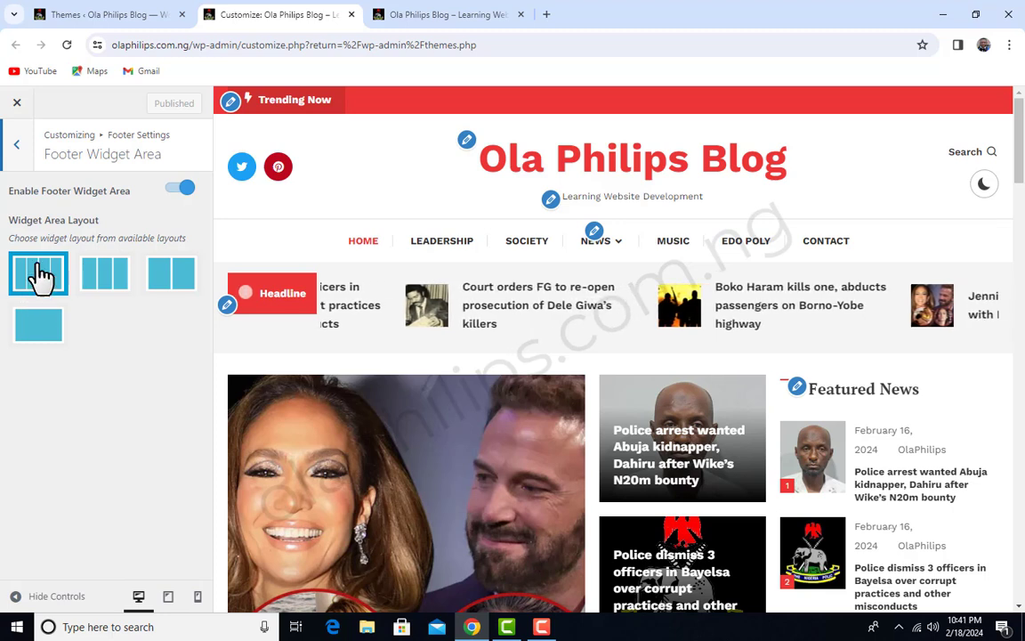
click(19, 147)
click(24, 150)
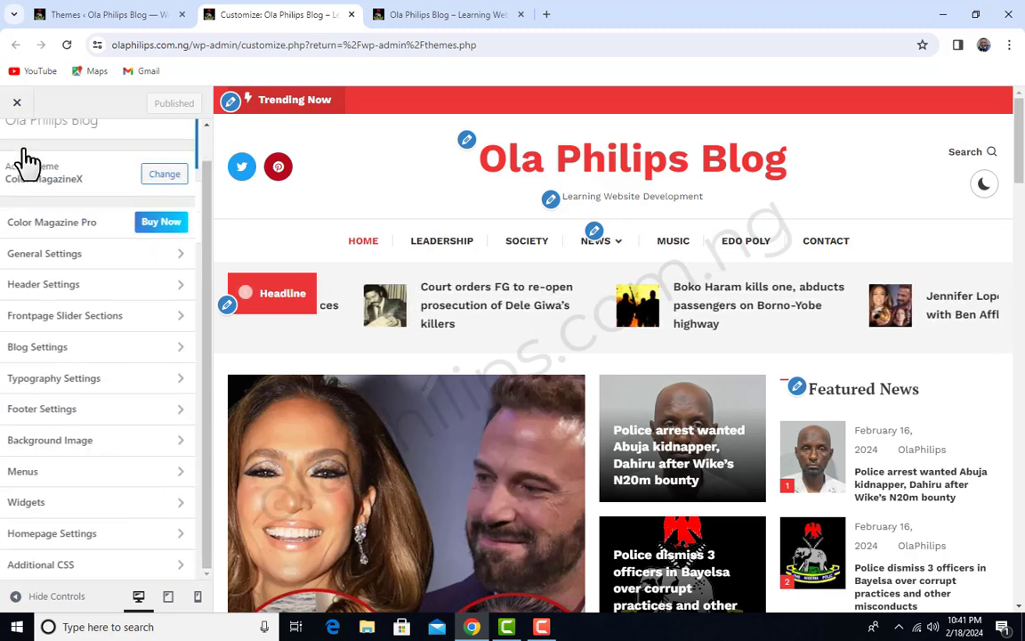
Check the Sidebar widget area in the customizer and inspect the homepage preview beside it
click(97, 500)
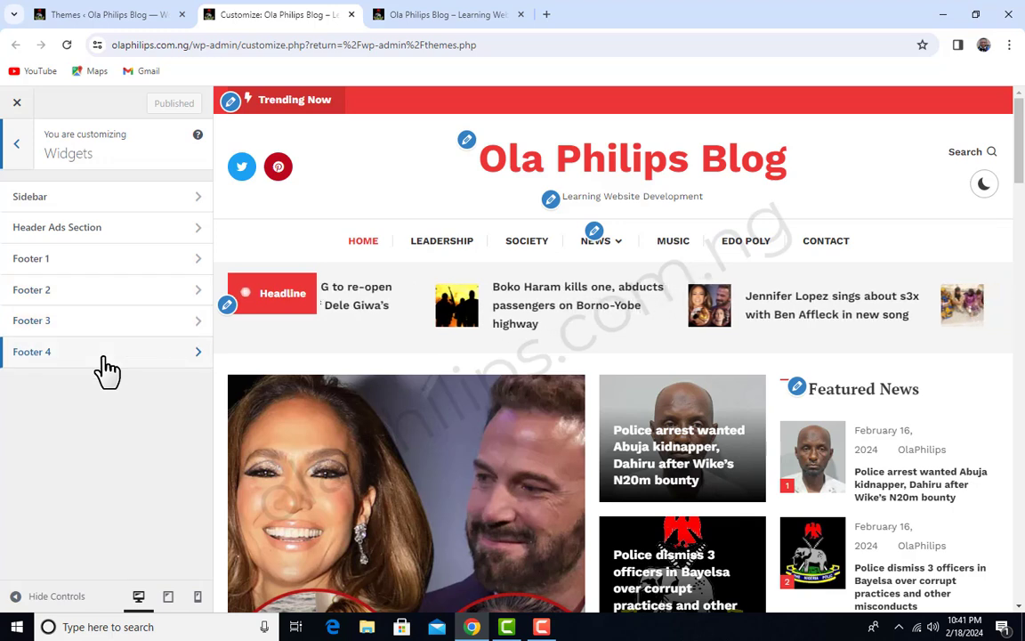
click(94, 196)
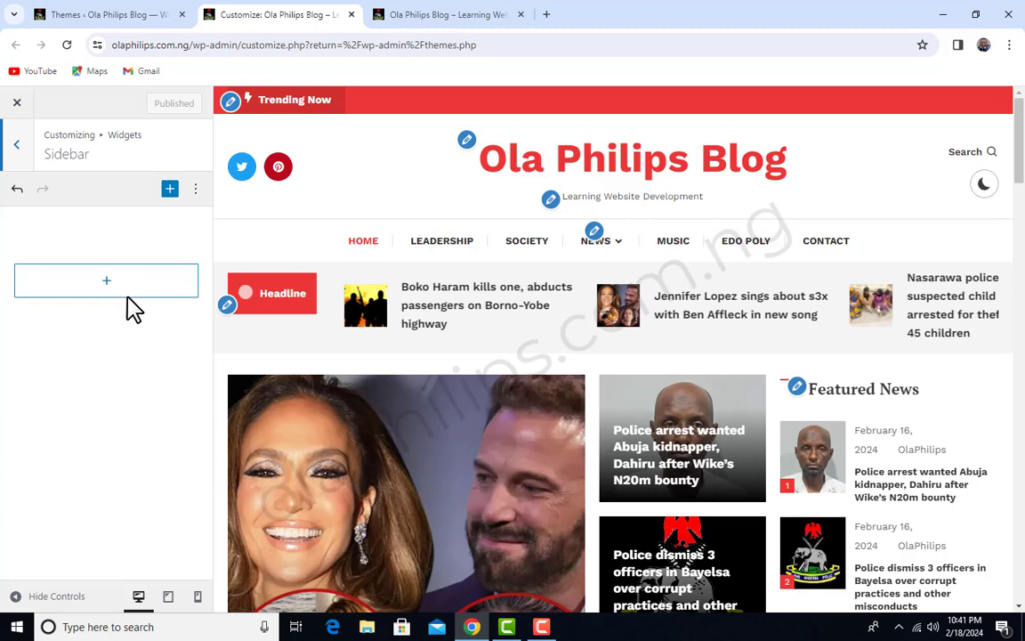
click(16, 144)
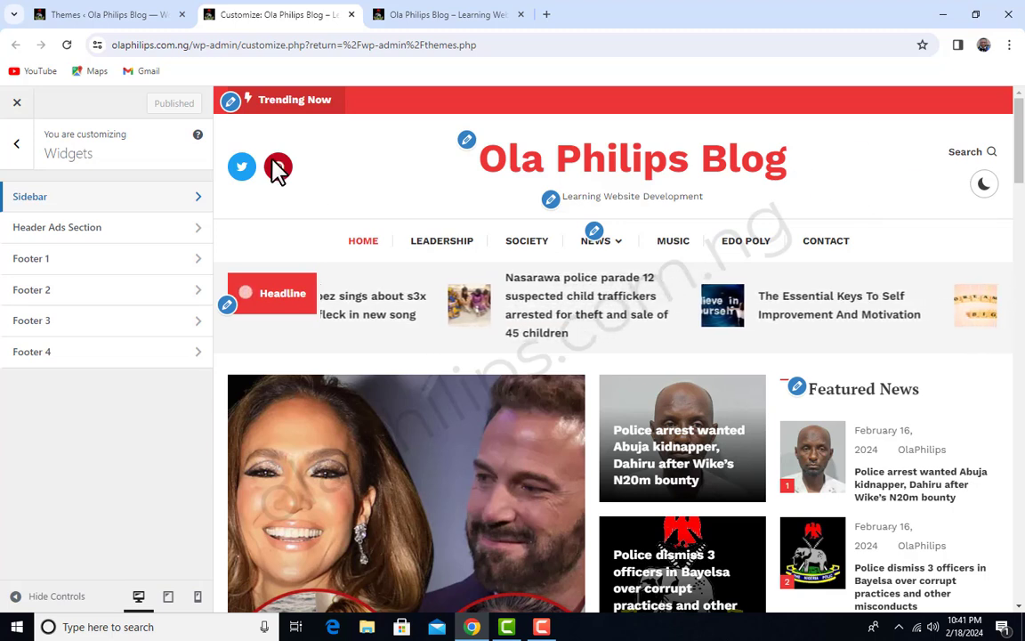
scroll(1001, 462, down, 3)
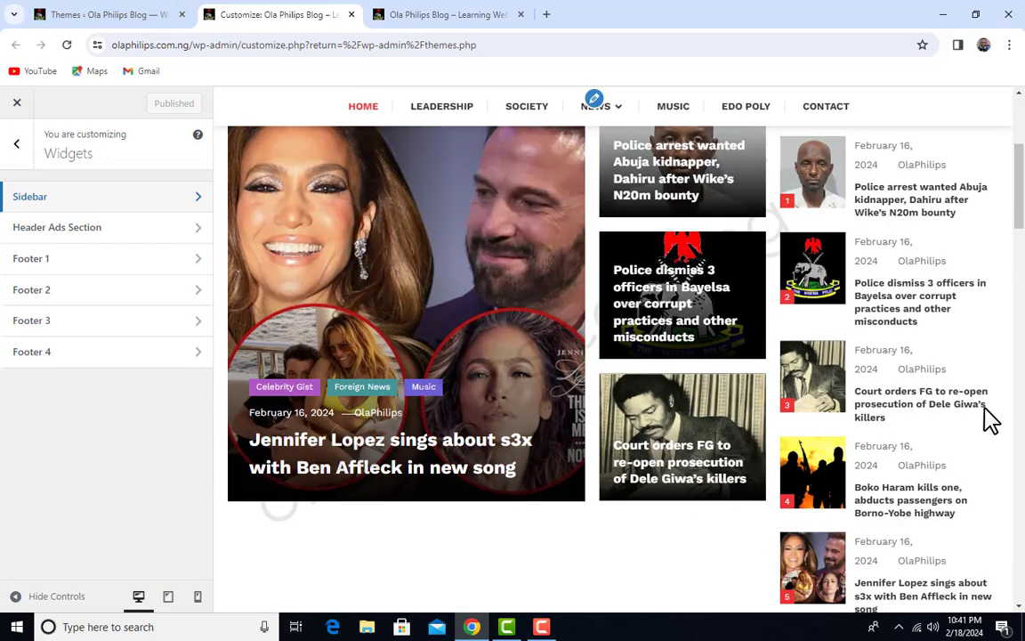
scroll(963, 449, up, 3)
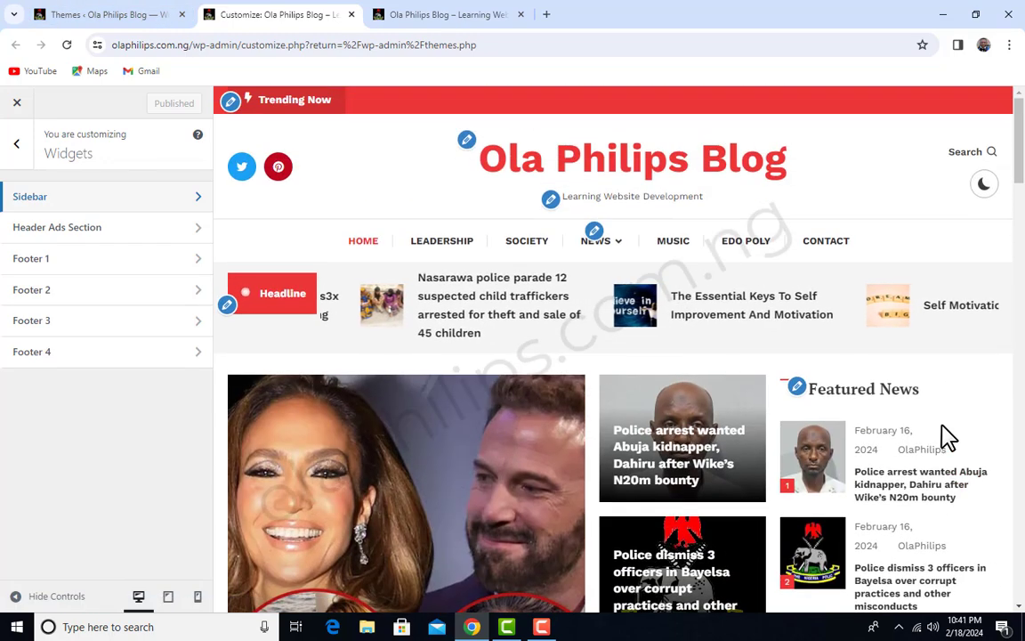
click(16, 144)
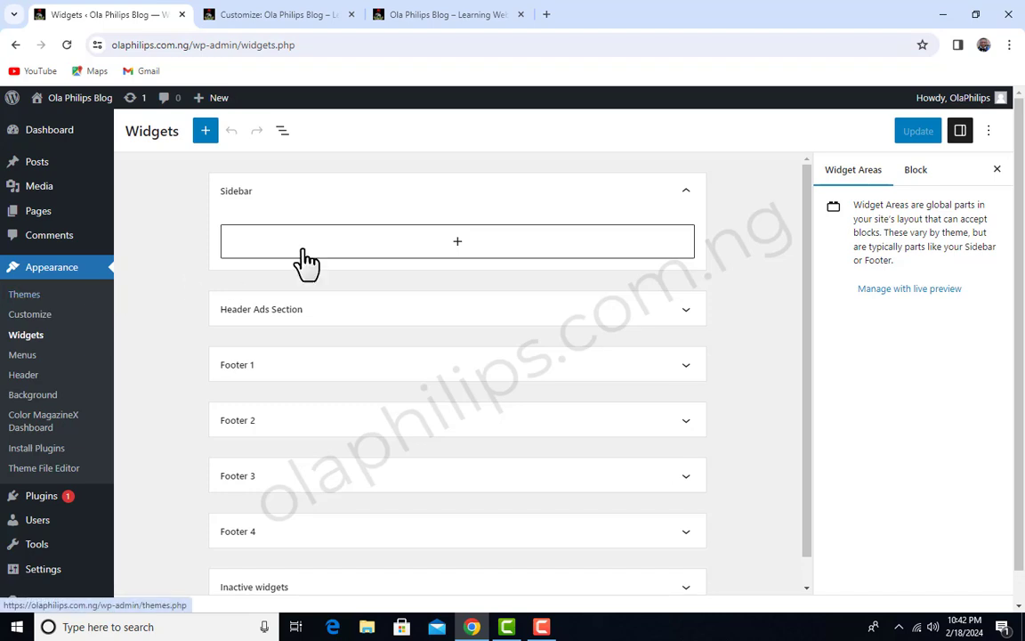
On the Widgets admin page, review the blocks in the Inactive widgets area and collapse it again
scroll(407, 211, down, 1)
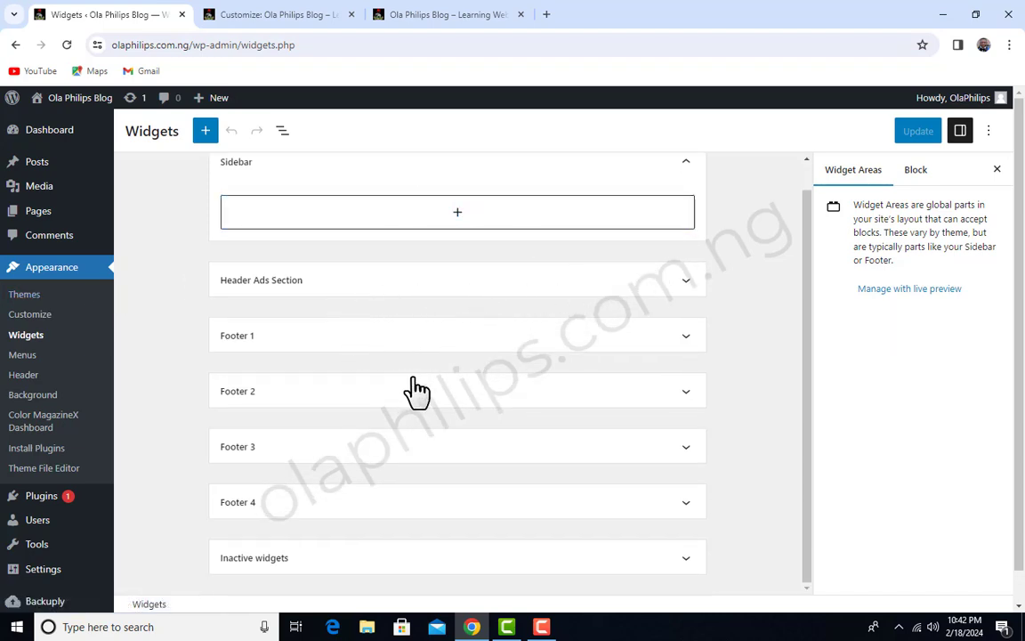
scroll(505, 492, down, 1)
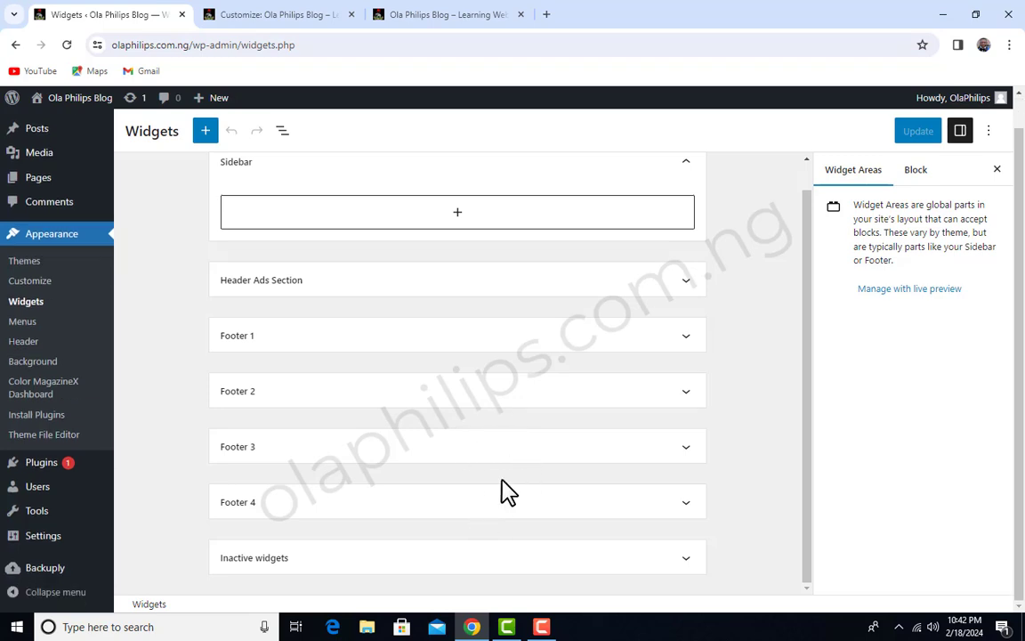
click(686, 563)
scroll(389, 382, down, 4)
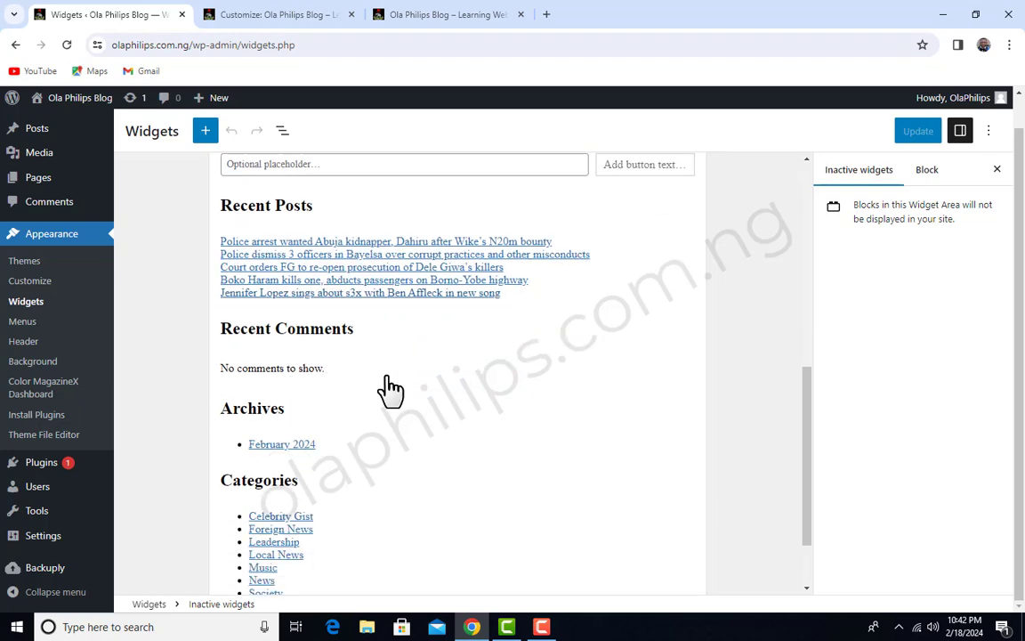
scroll(401, 418, up, 3)
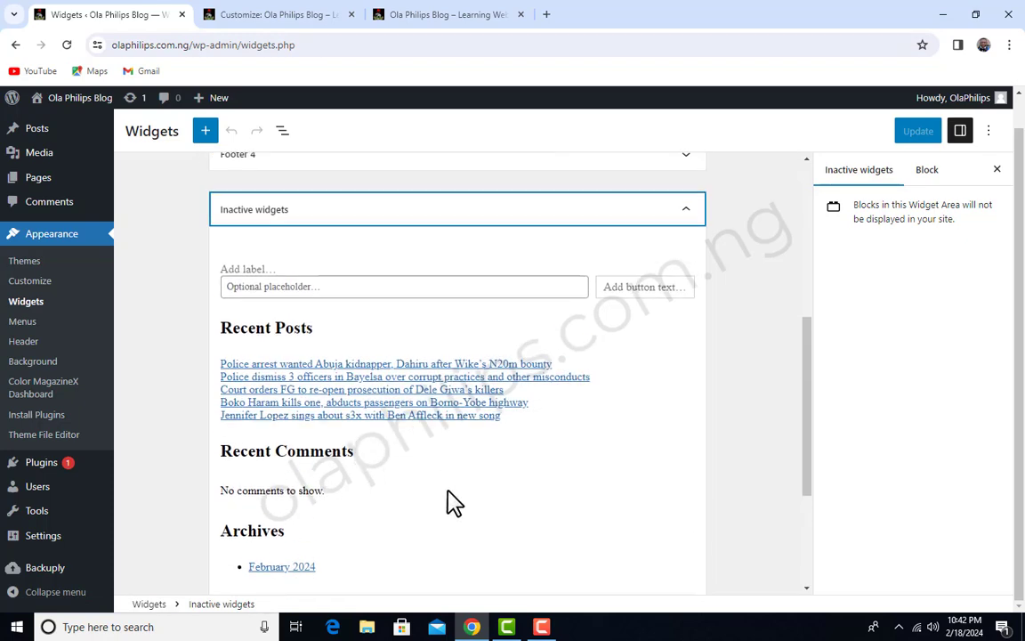
scroll(611, 440, up, 2)
click(686, 359)
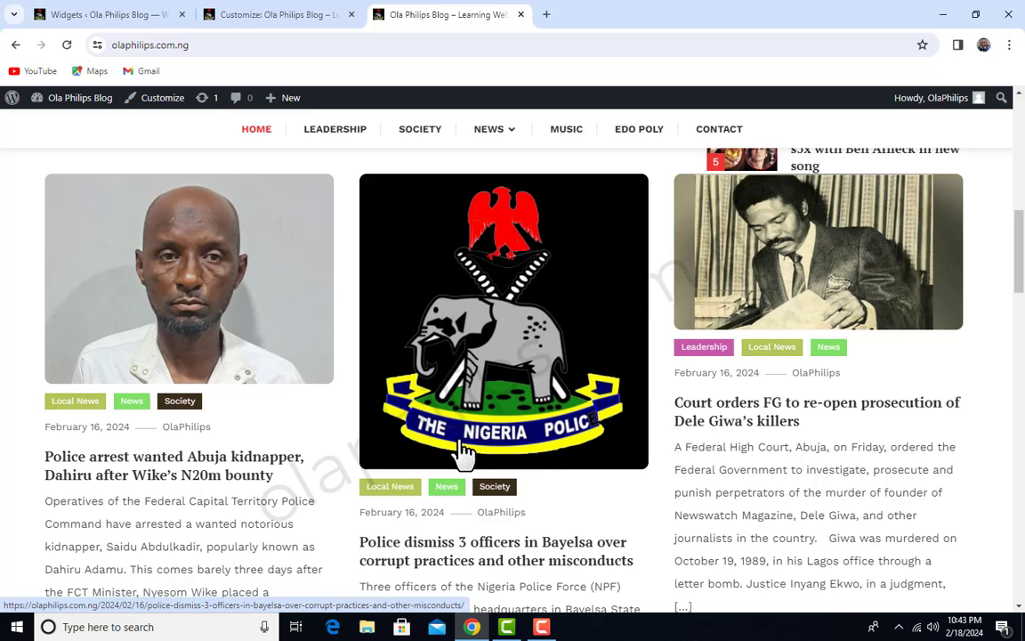
Compare the live homepage's post grid with the widget areas listed on the Widgets admin page
scroll(465, 451, down, 1)
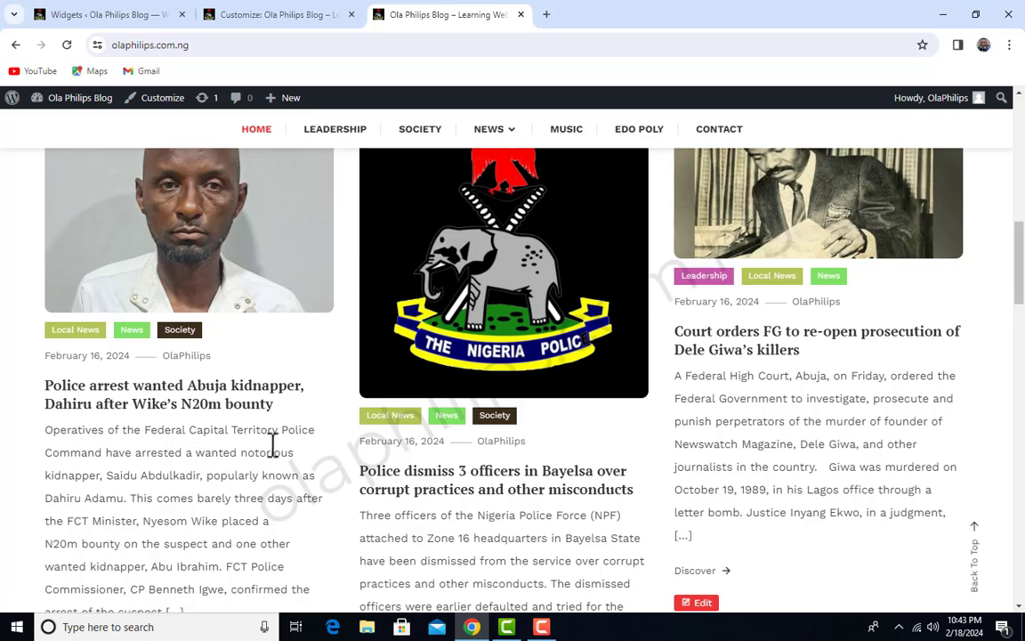
click(142, 16)
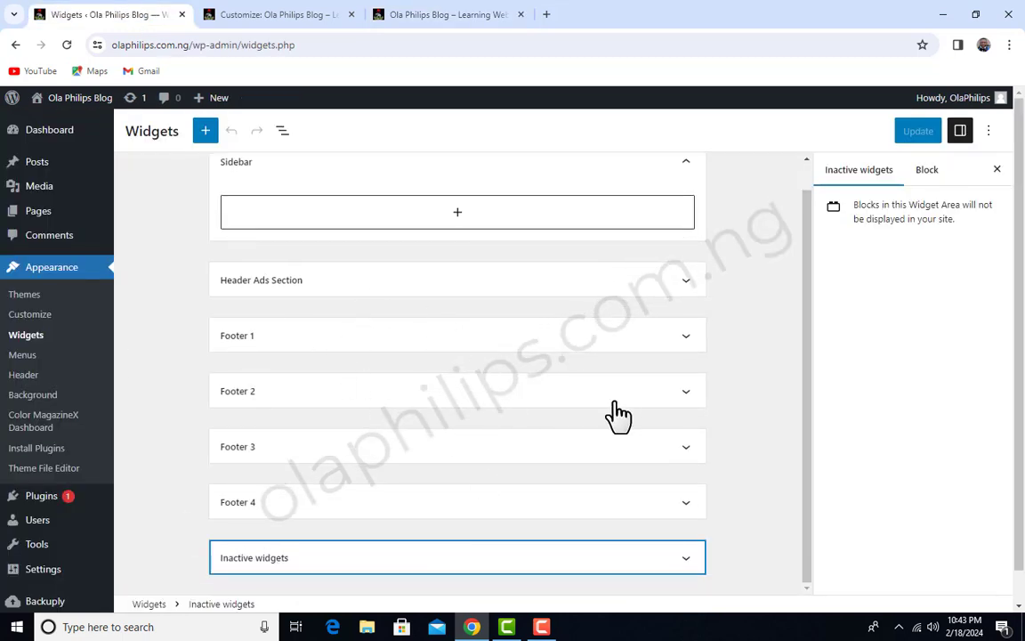
scroll(618, 414, up, 1)
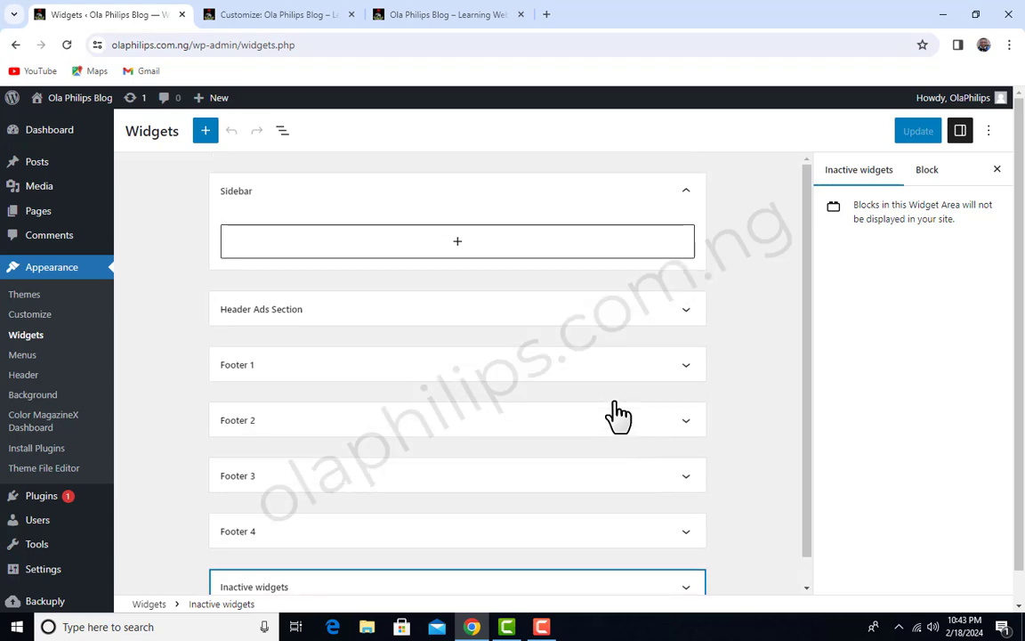
scroll(619, 418, down, 1)
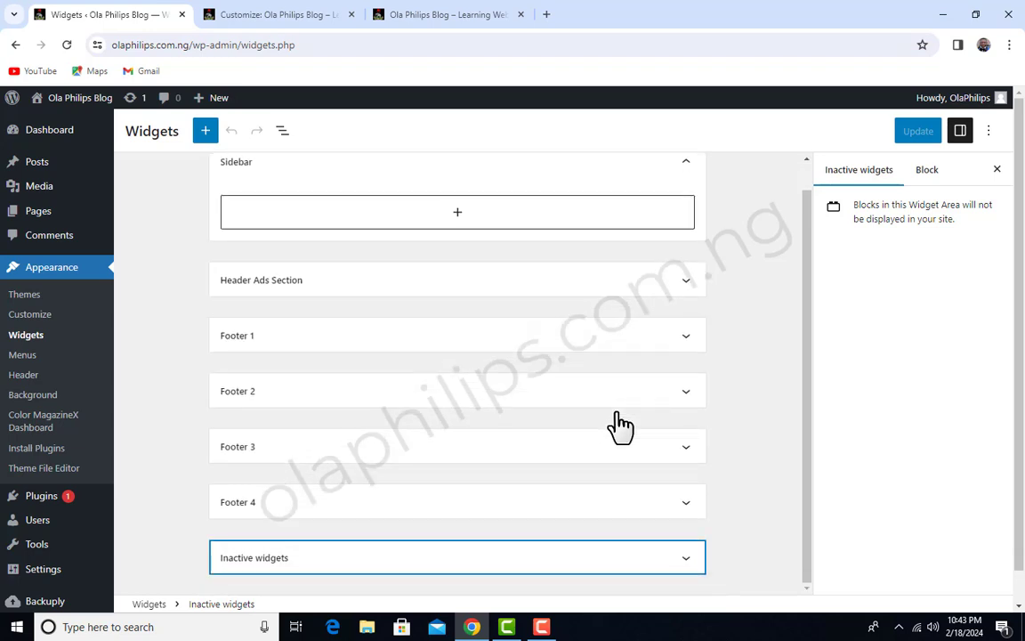
scroll(619, 424, up, 1)
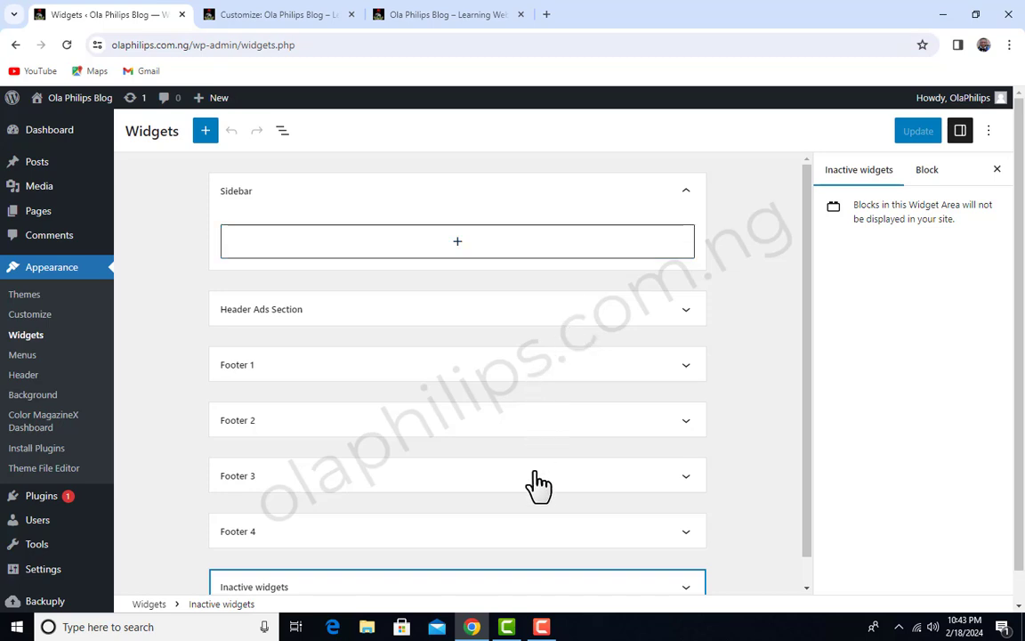
scroll(545, 551, down, 1)
View the widget areas in the theme customizer again and return to the Widgets admin page
click(313, 12)
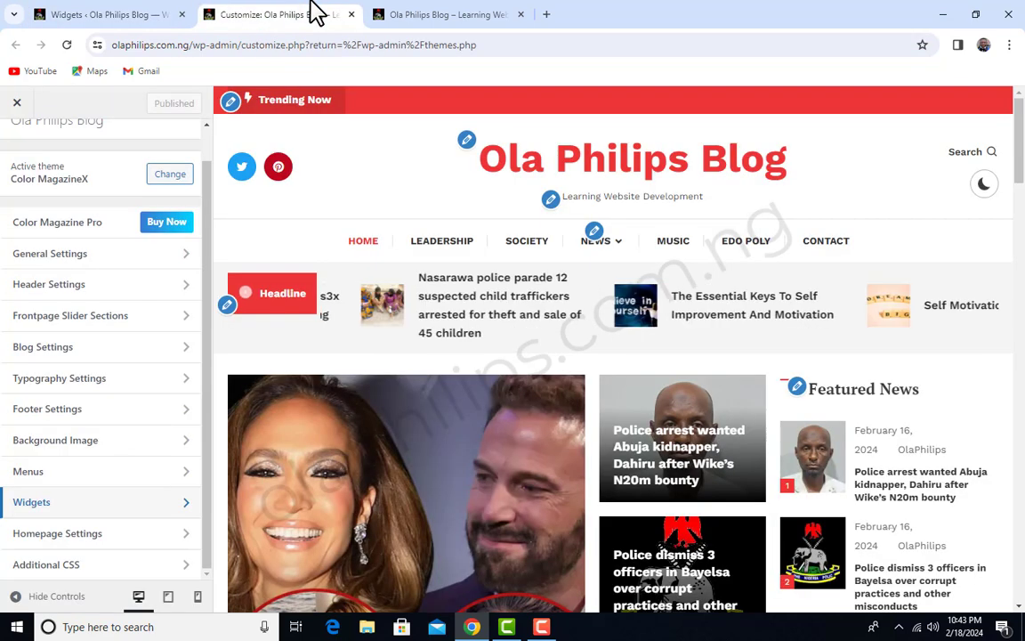
click(102, 504)
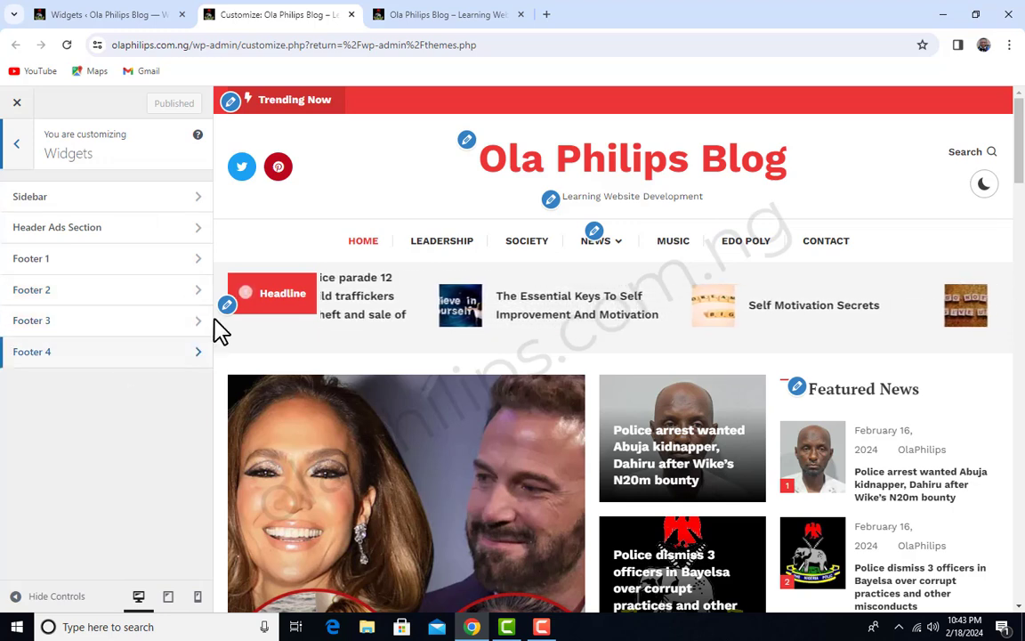
click(115, 18)
Expand the Header Ads Section, view the blocks available for it, and dismiss the block list without adding any
scroll(414, 351, down, 1)
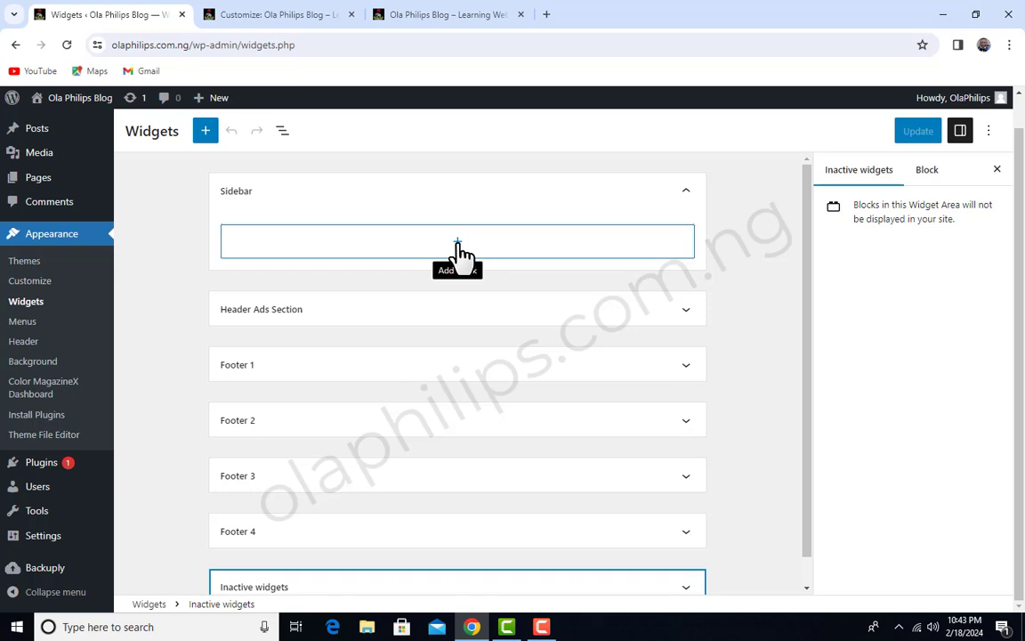
scroll(692, 309, down, 1)
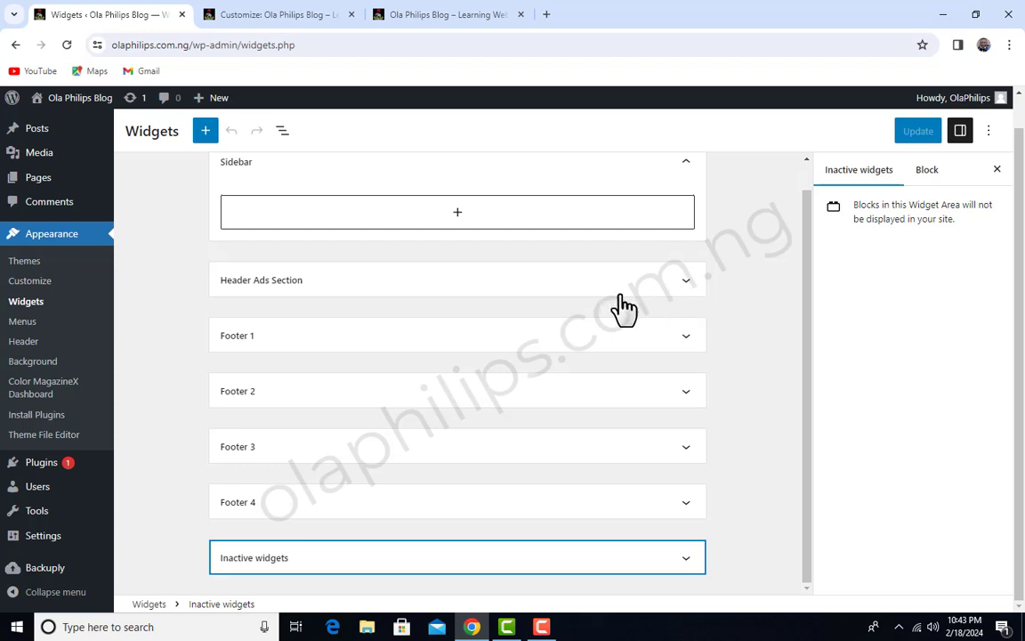
click(686, 282)
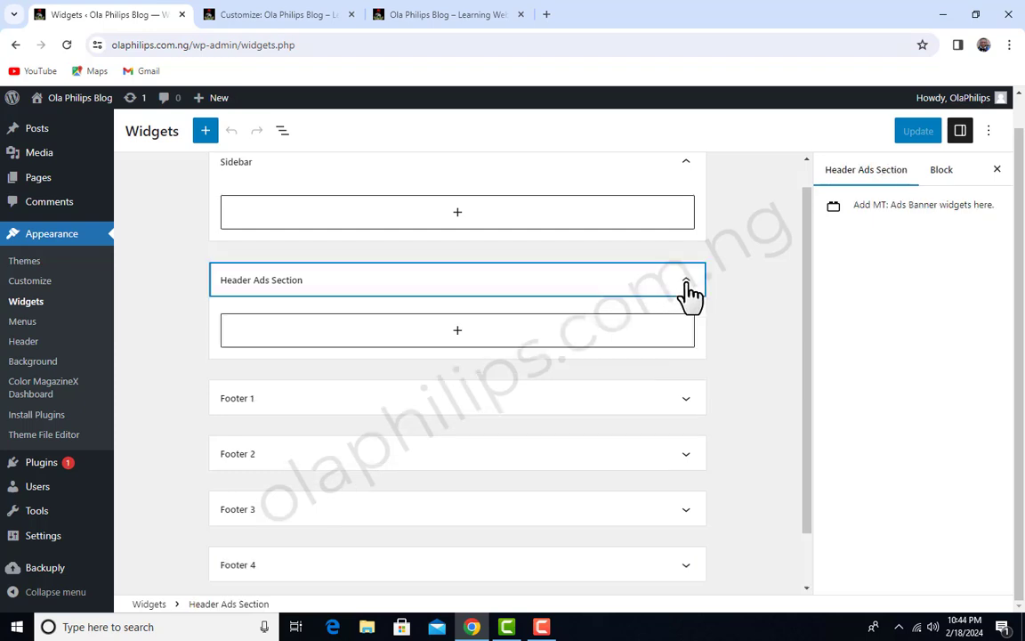
click(457, 331)
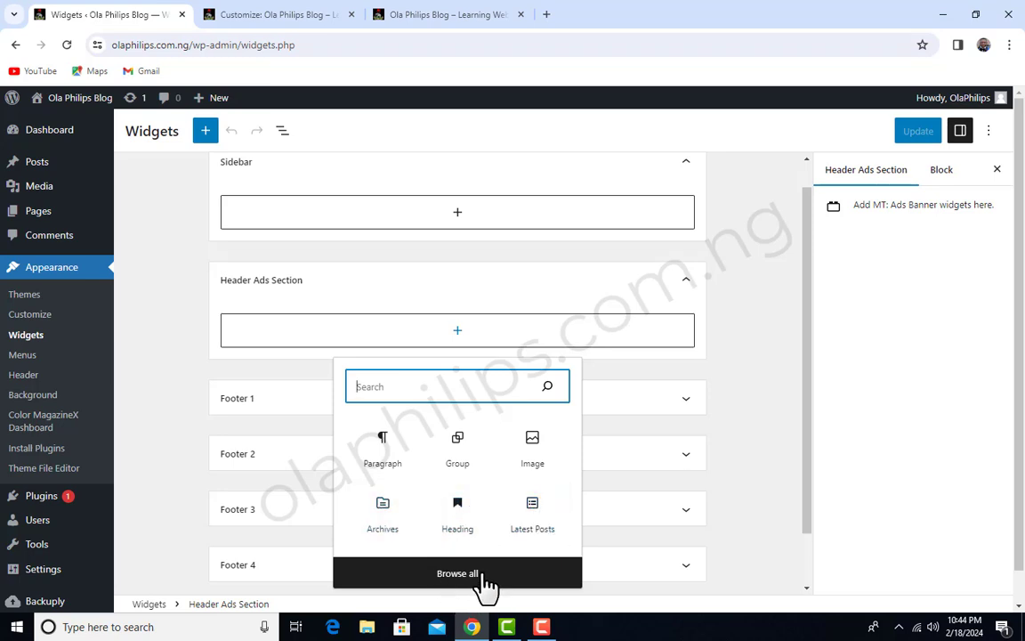
click(151, 371)
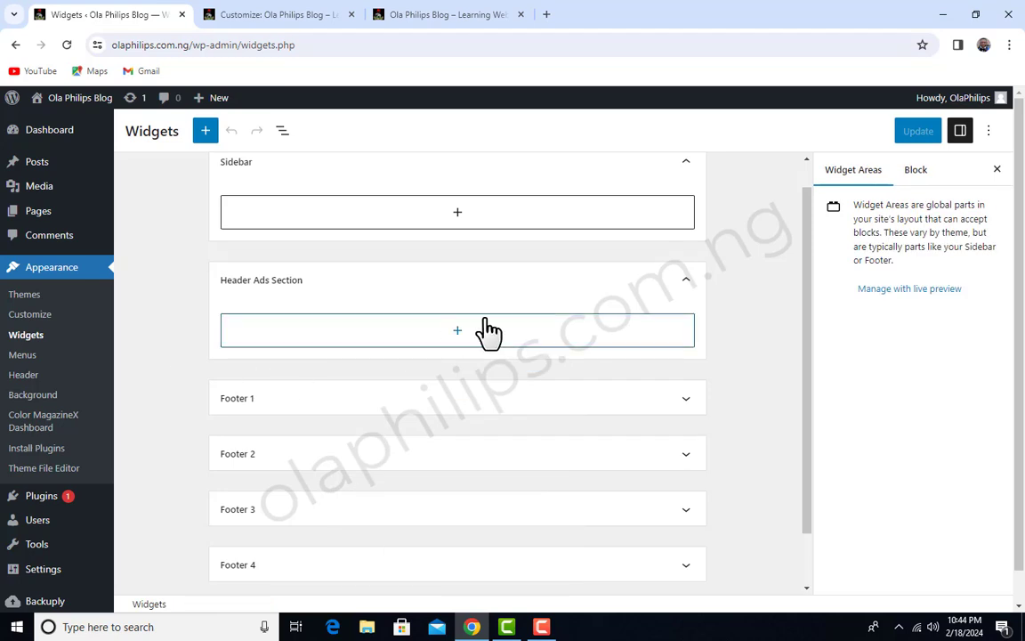
Open the Installed Plugins page and review the listed plugins
scroll(531, 447, up, 1)
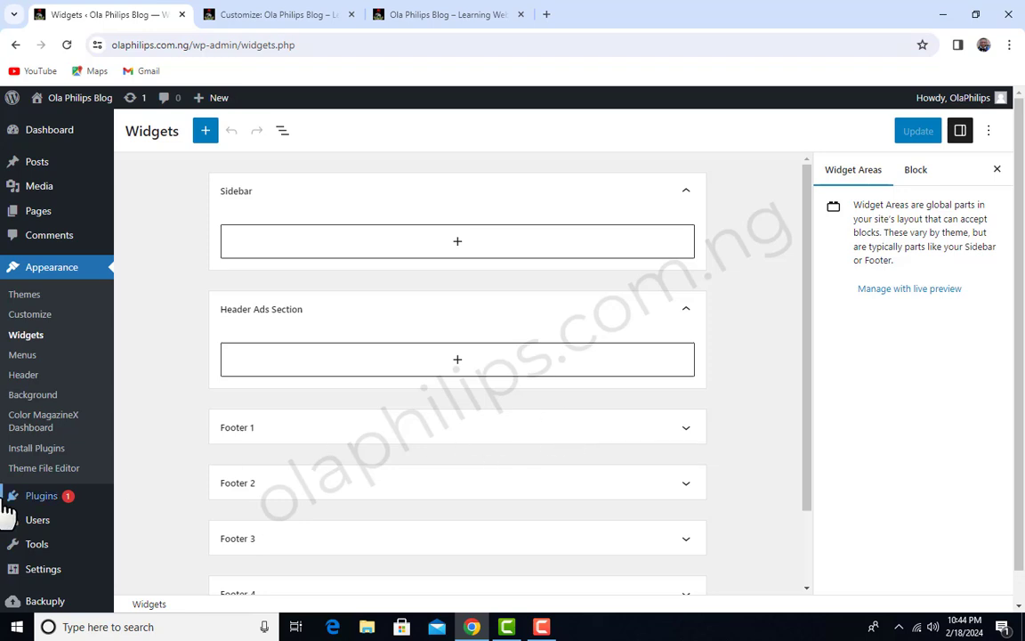
scroll(9, 458, down, 1)
mouse_move(16, 465)
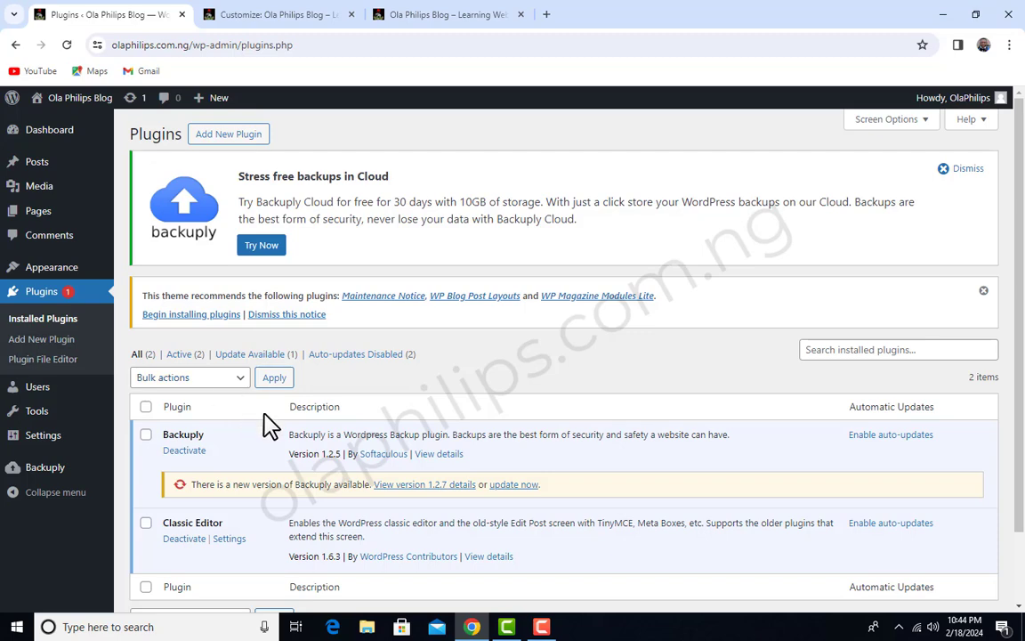
scroll(314, 430, down, 1)
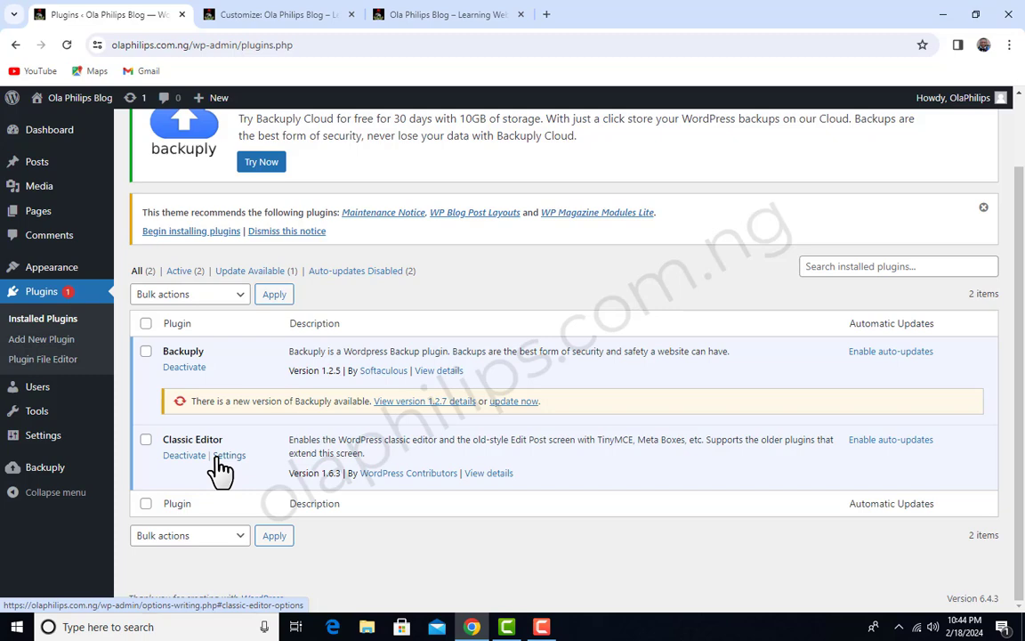
Open the Add Plugins page and search the plugin directory for "classic widget"
scroll(301, 436, up, 1)
click(233, 138)
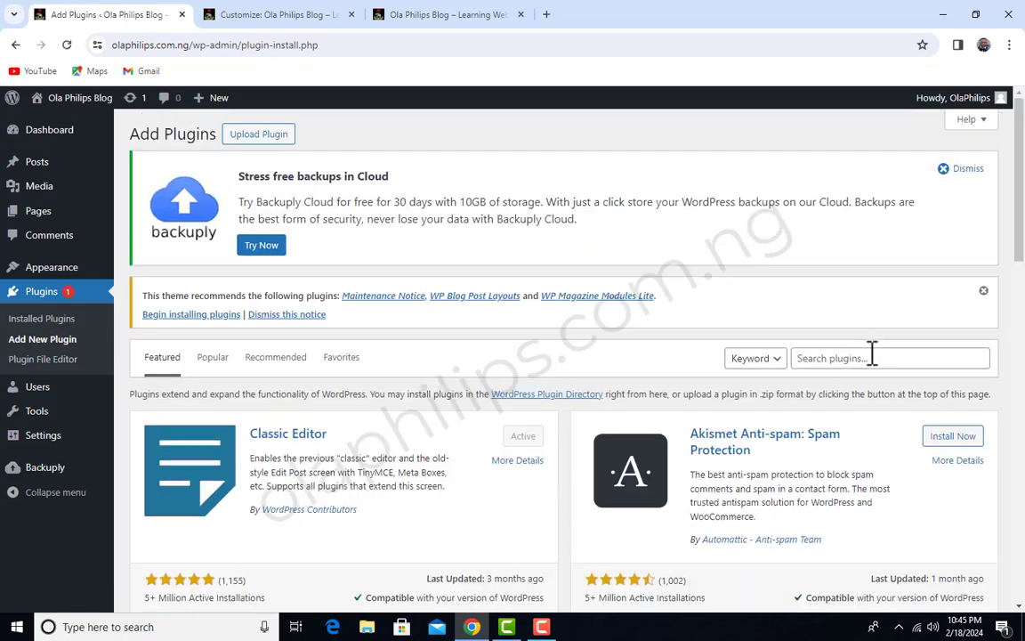
click(869, 362)
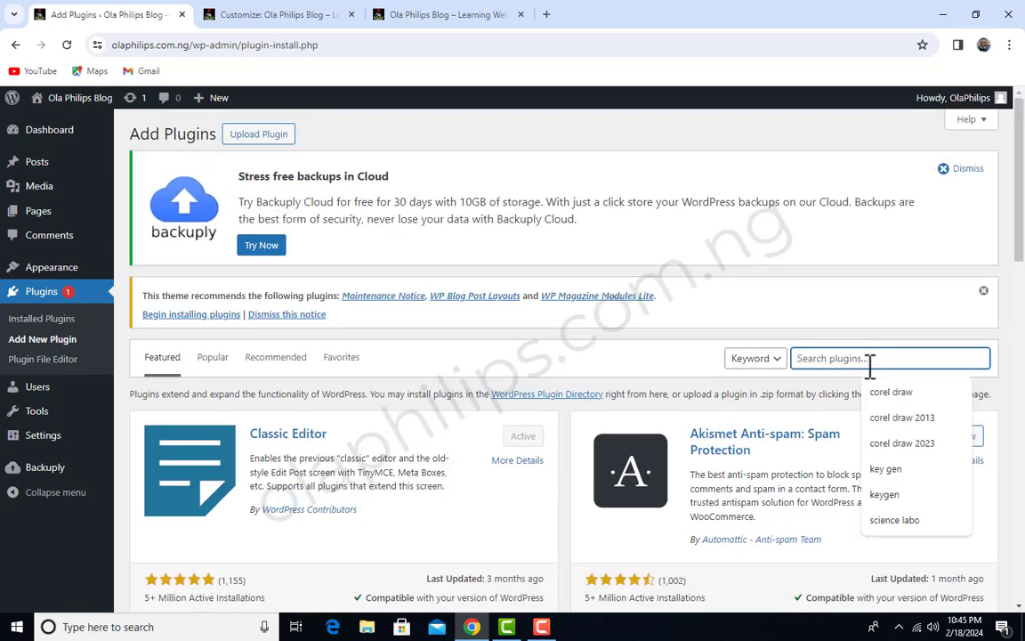
text(classic)
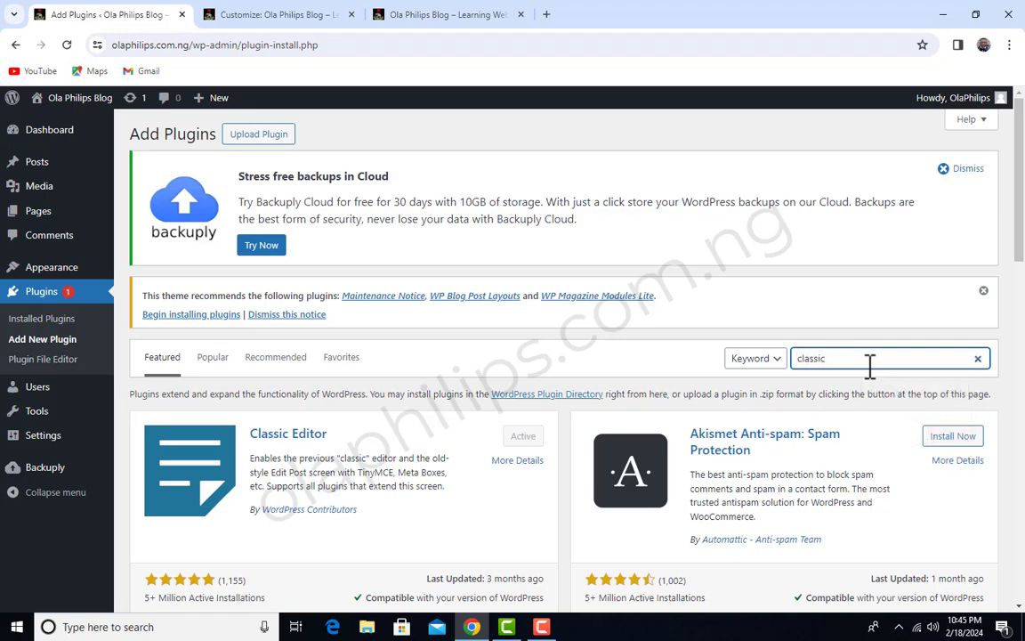
text( widget)
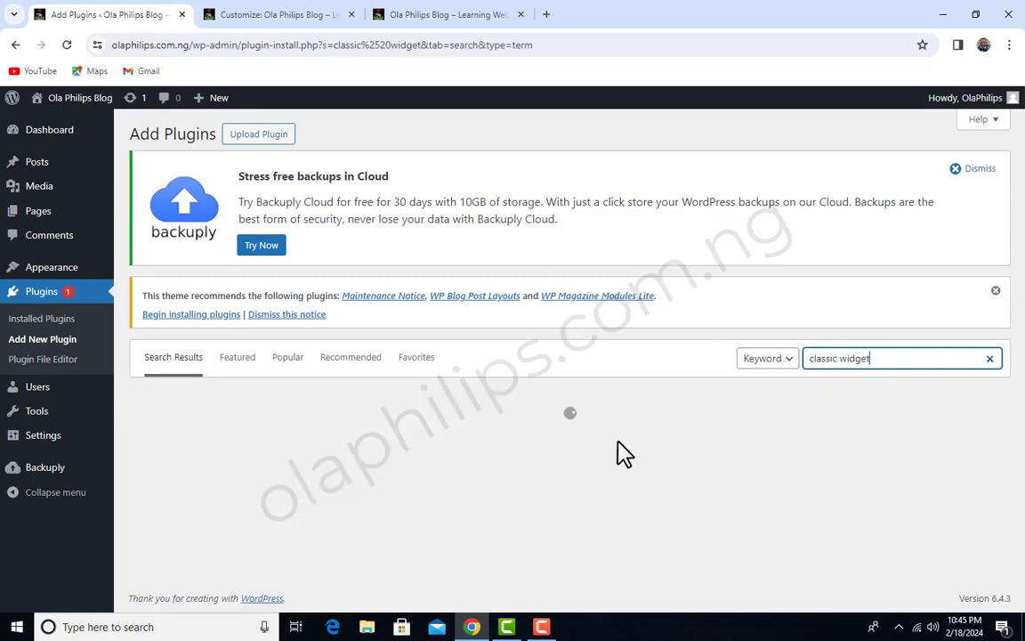
Install and activate the Classic Widgets plugin by WordPress Contributors, and check its entry in the installed plugins list
scroll(694, 380, down, 1)
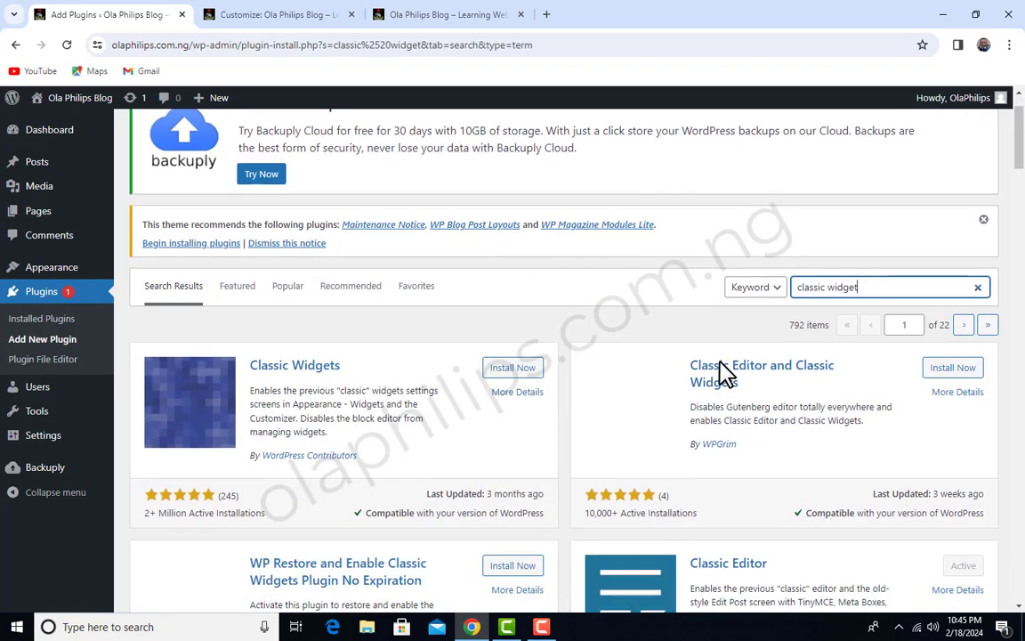
drag(887, 287, 805, 283)
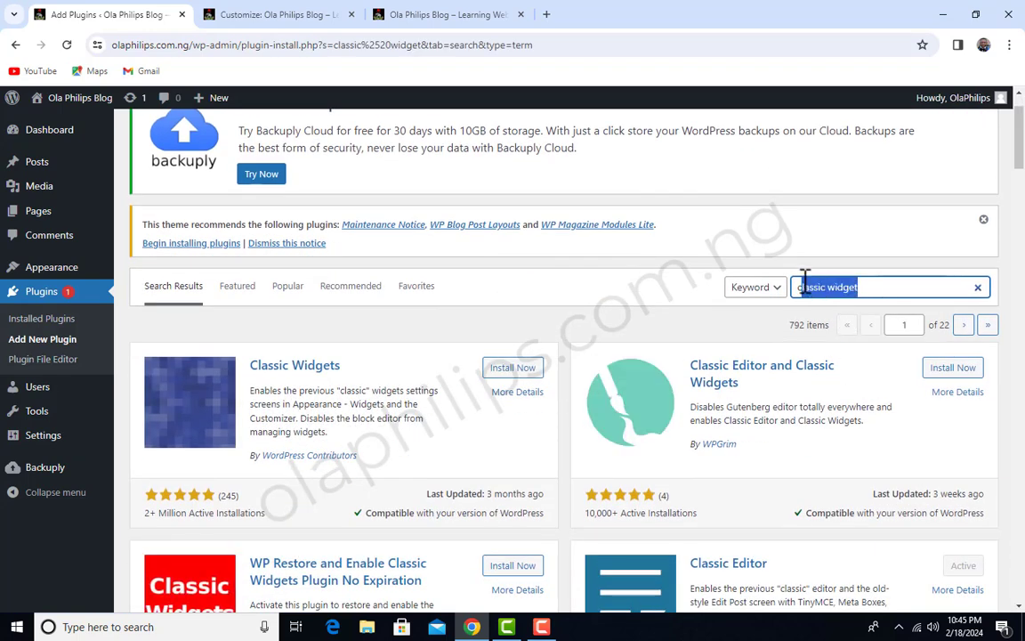
click(353, 363)
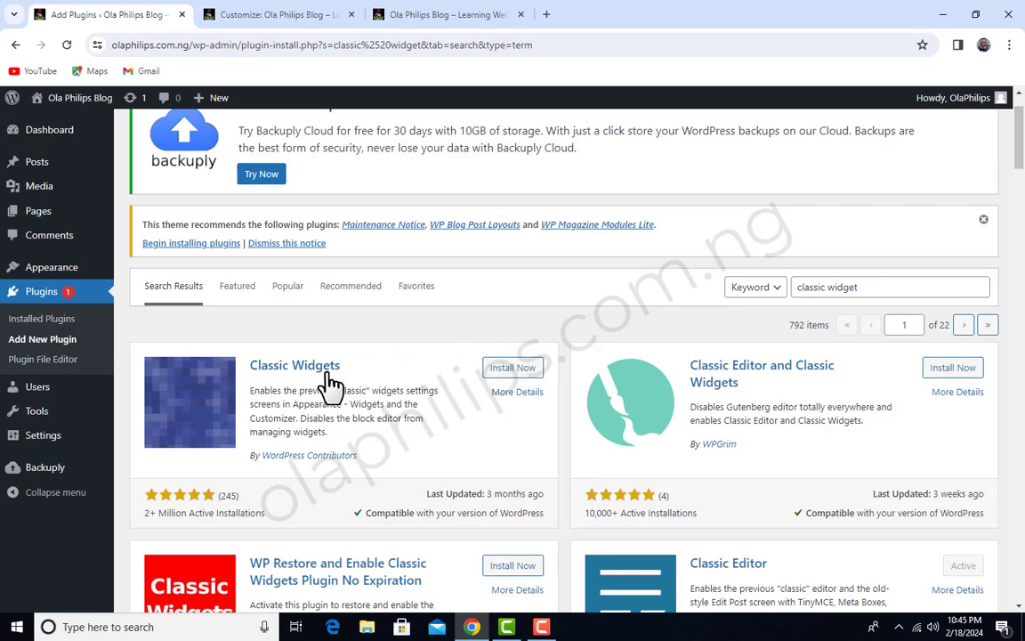
click(505, 370)
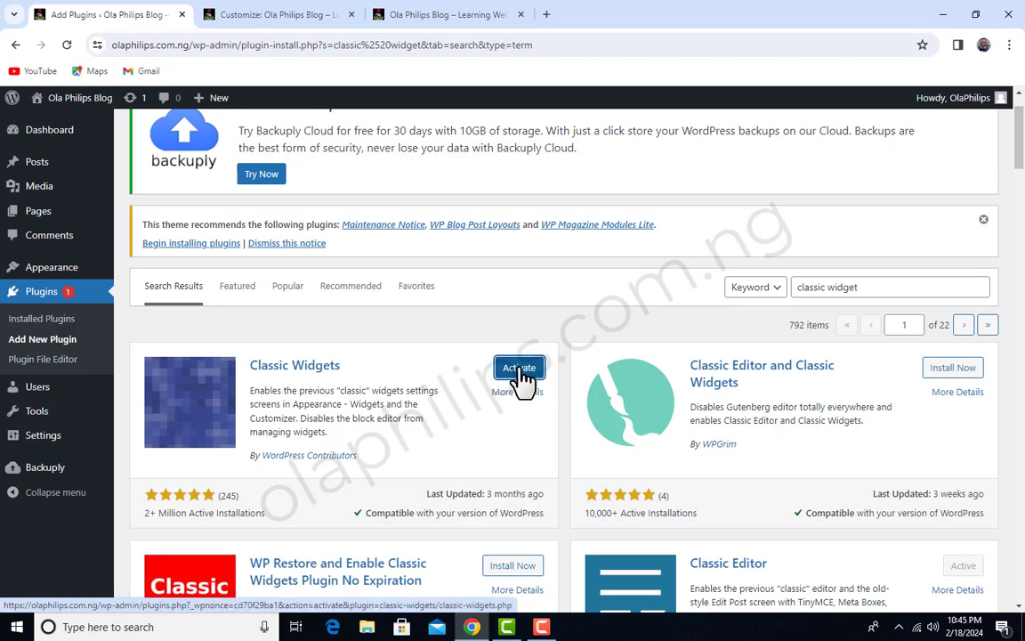
click(520, 372)
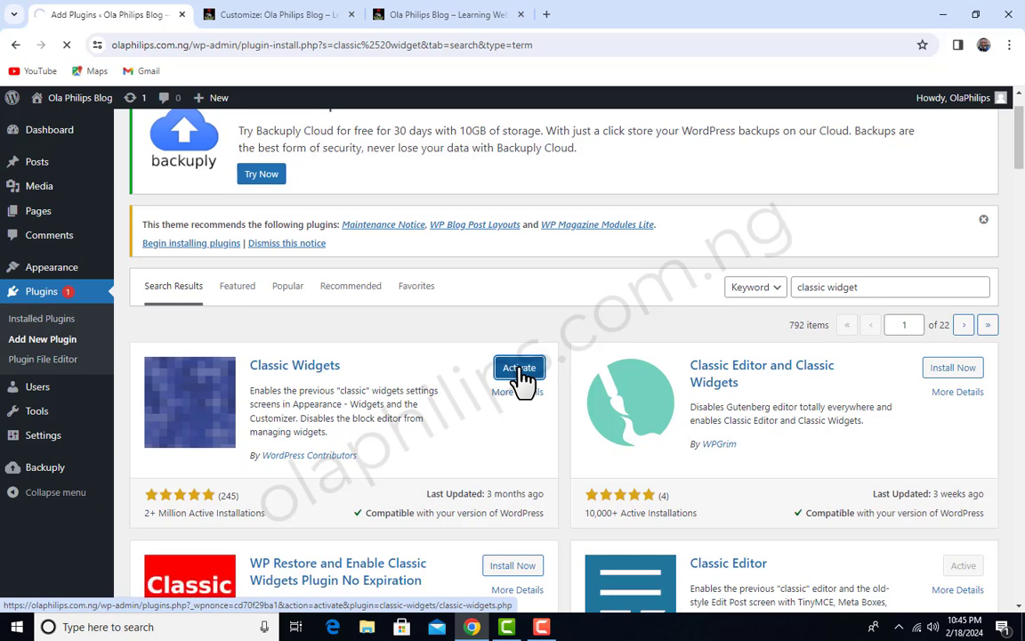
scroll(523, 378, down, 3)
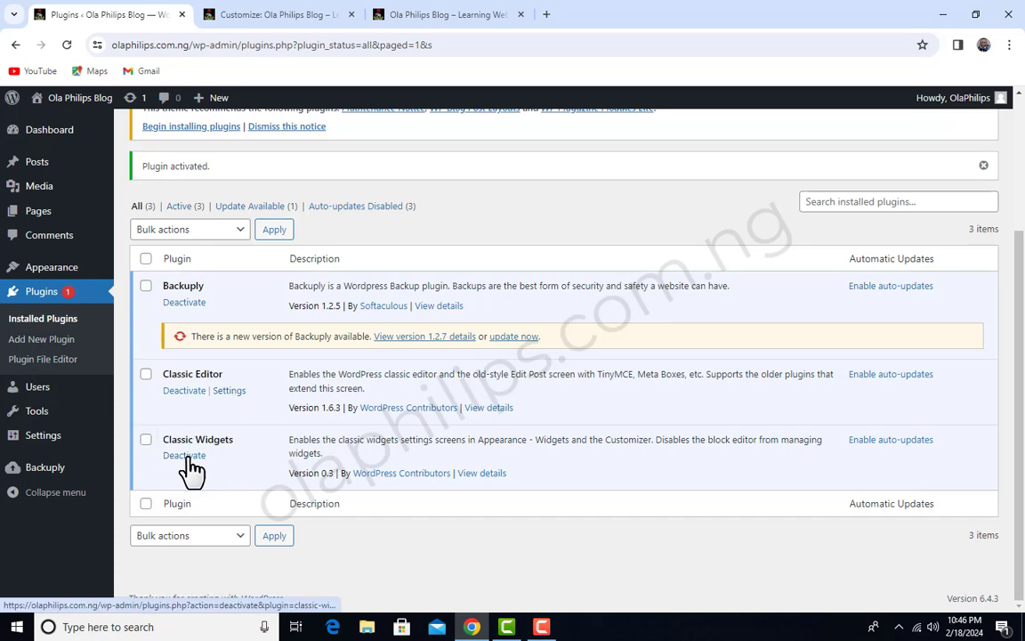
Open the Widgets admin page and look over the available widgets and the theme's widget areas
scroll(224, 430, up, 3)
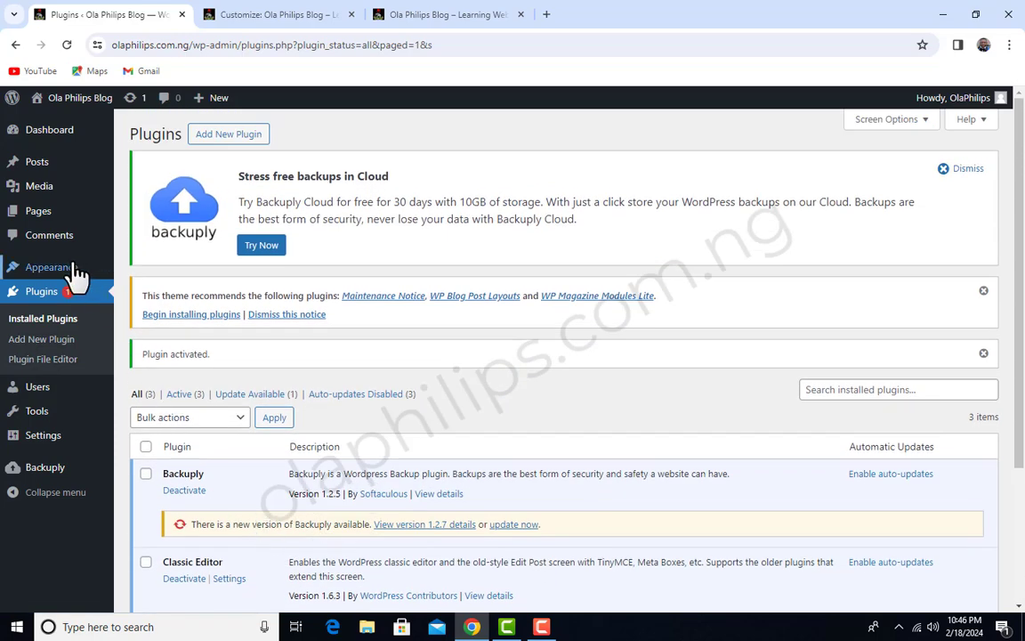
mouse_move(76, 276)
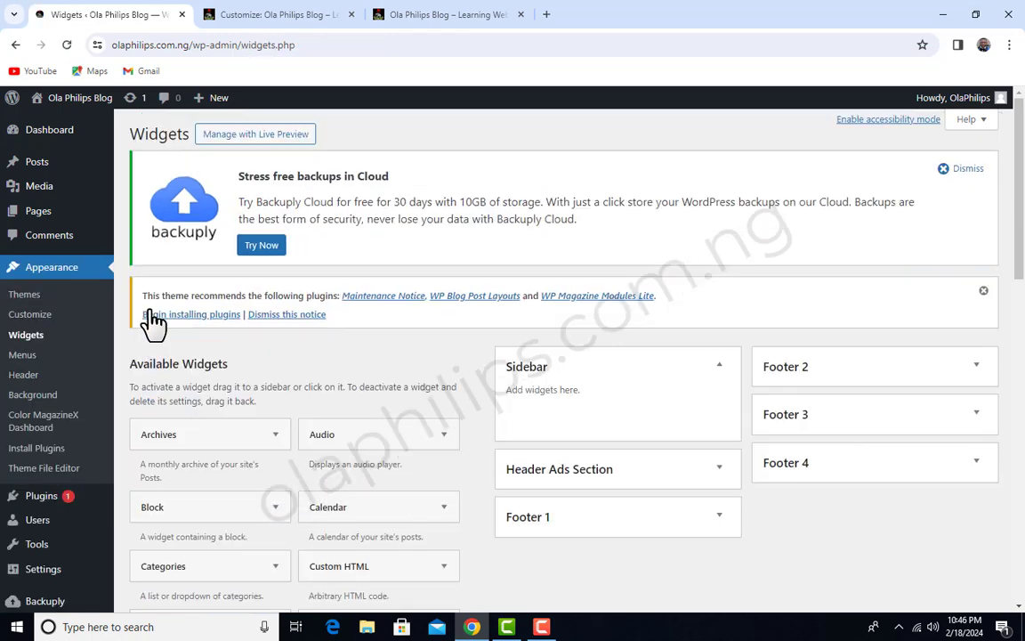
scroll(442, 423, down, 3)
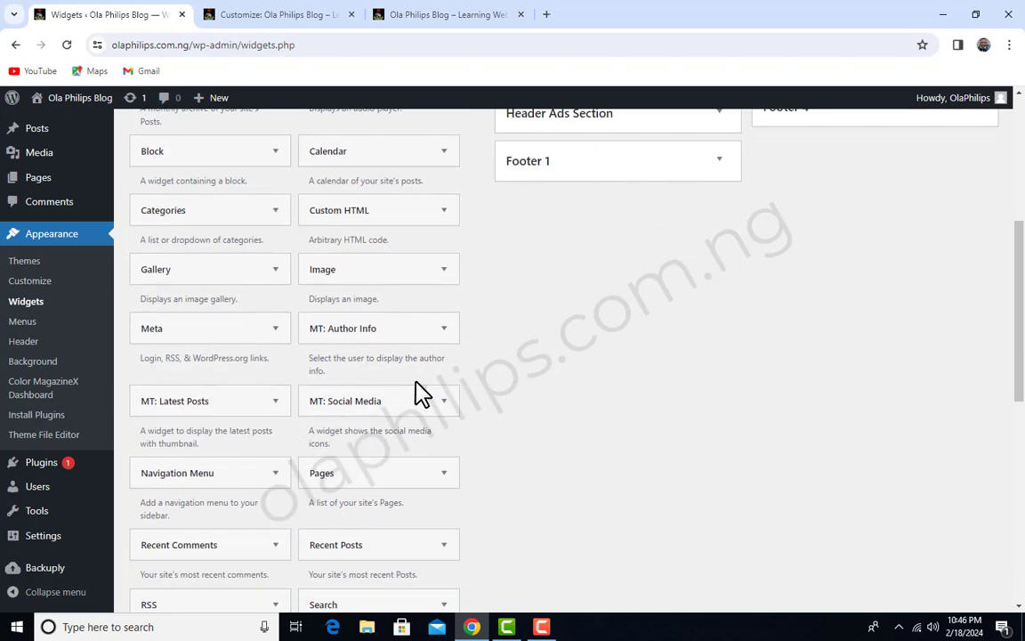
scroll(418, 393, up, 1)
scroll(480, 392, up, 2)
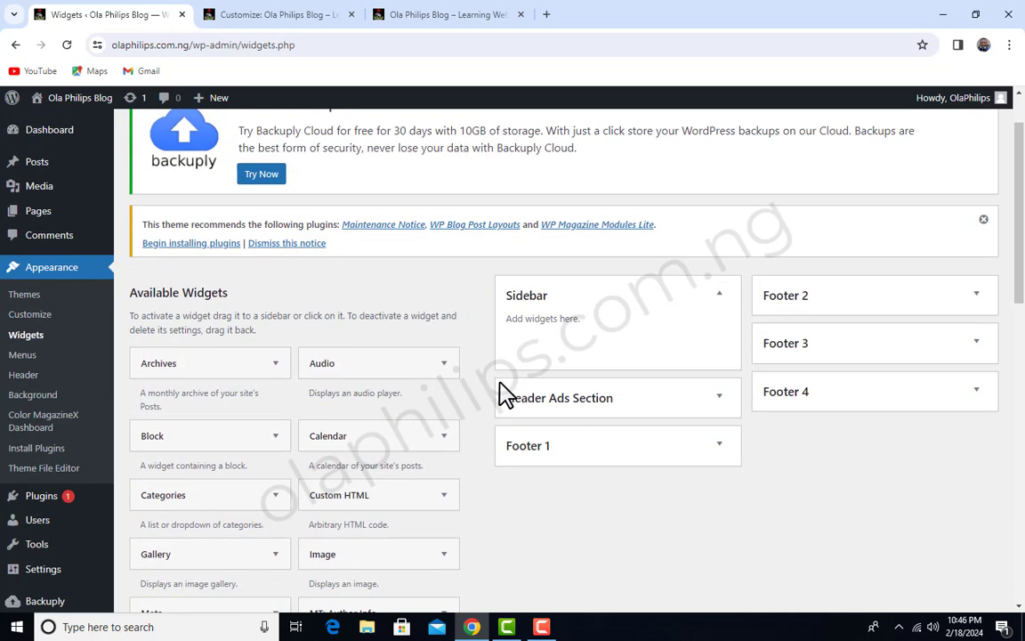
scroll(498, 405, up, 1)
Expand and collapse the Sidebar area, and examine the full list of available widgets
click(719, 366)
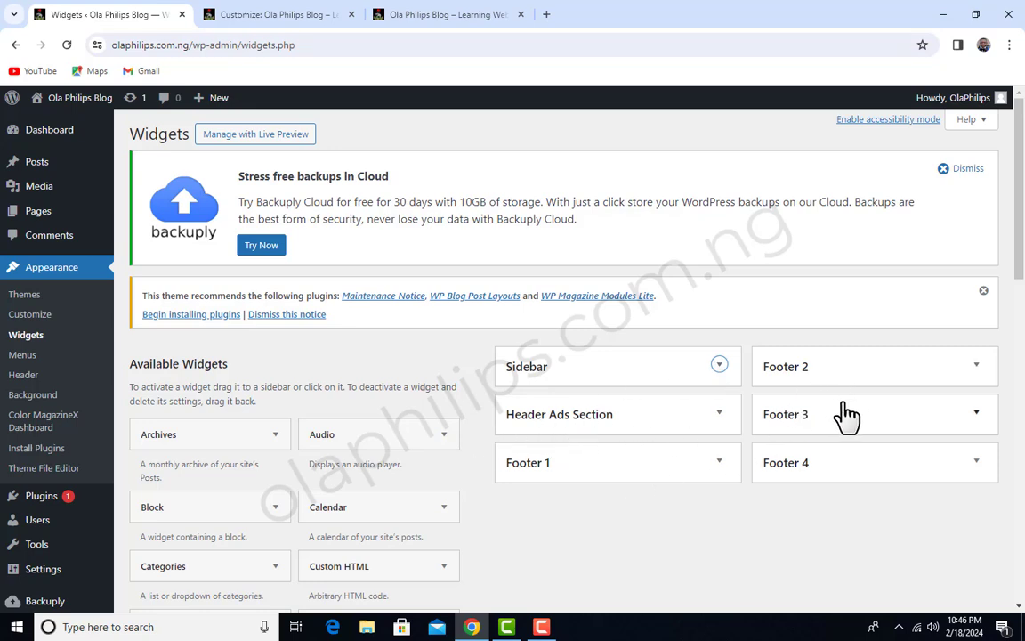
scroll(801, 409, down, 1)
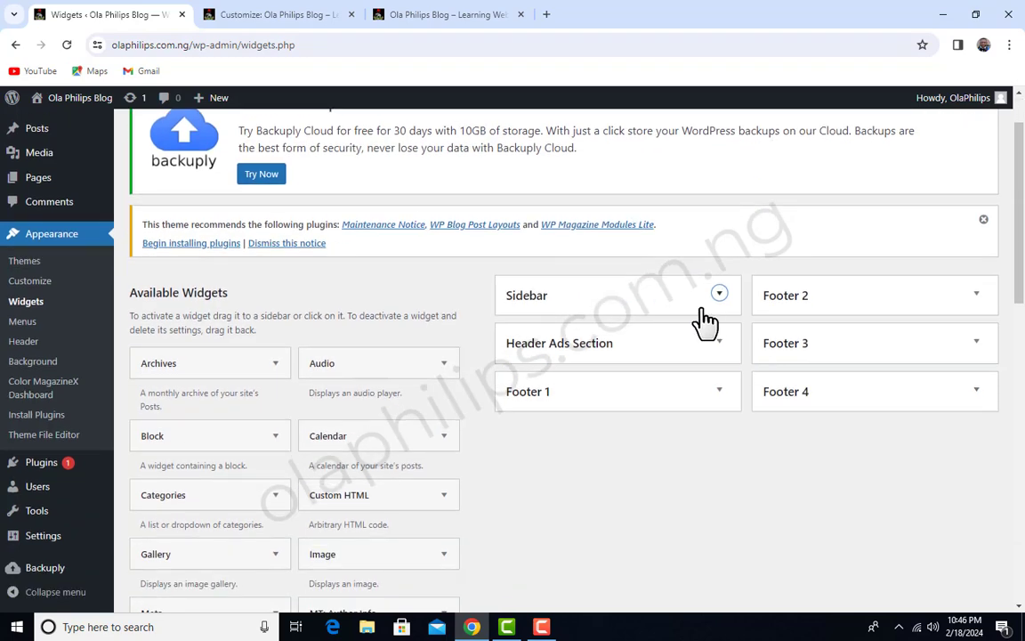
scroll(414, 387, down, 1)
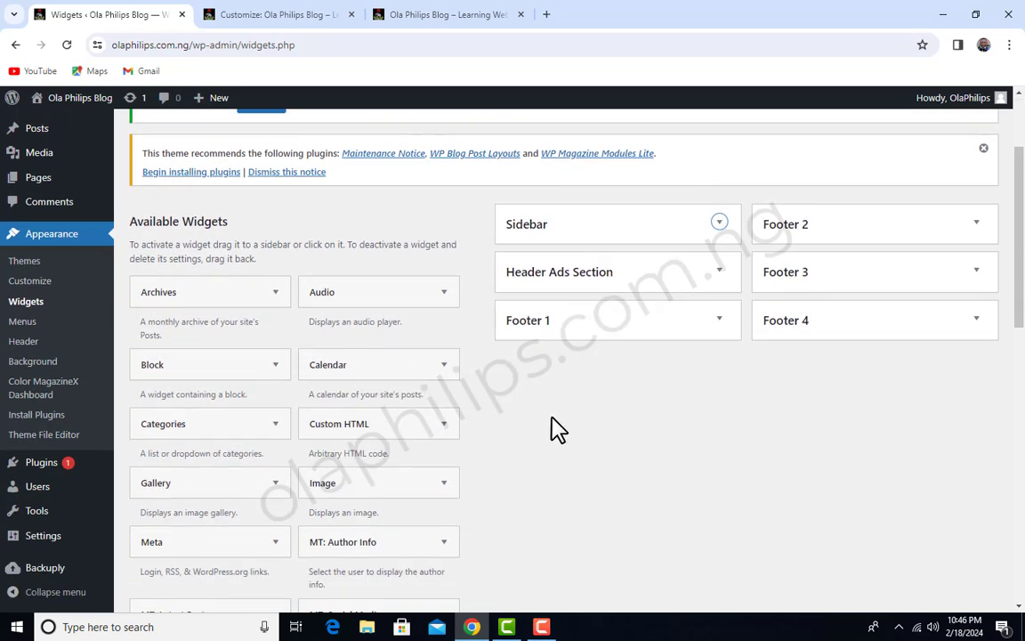
click(729, 235)
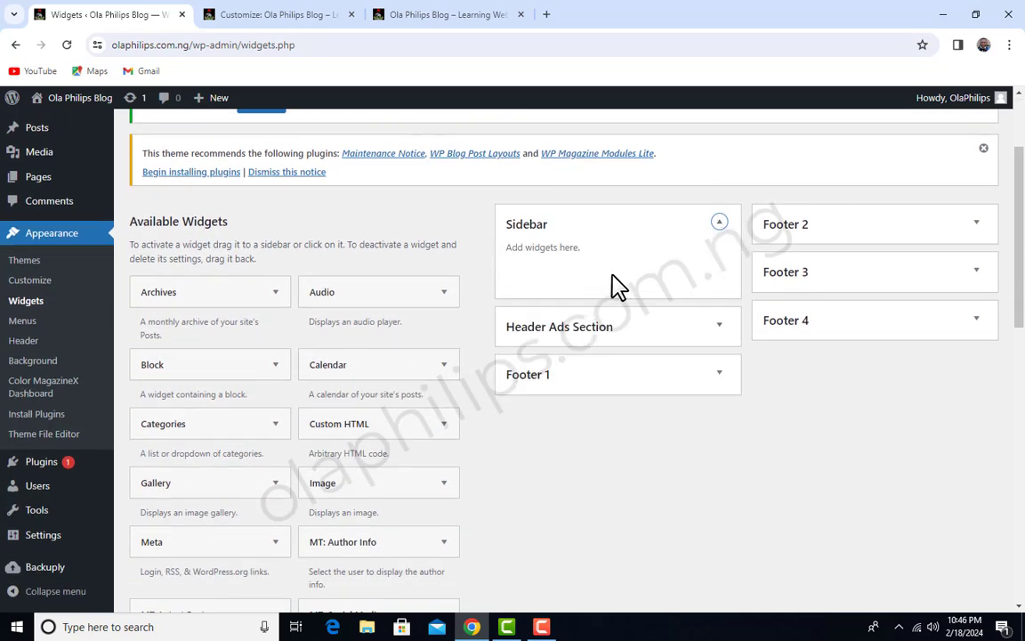
click(722, 236)
scroll(338, 384, down, 6)
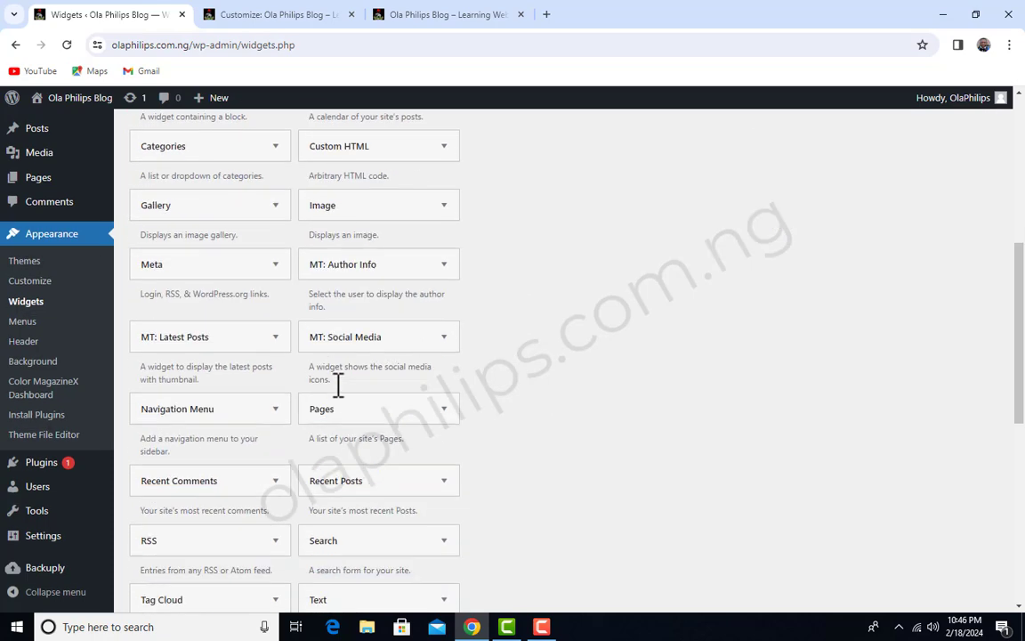
scroll(334, 383, down, 4)
scroll(361, 384, up, 8)
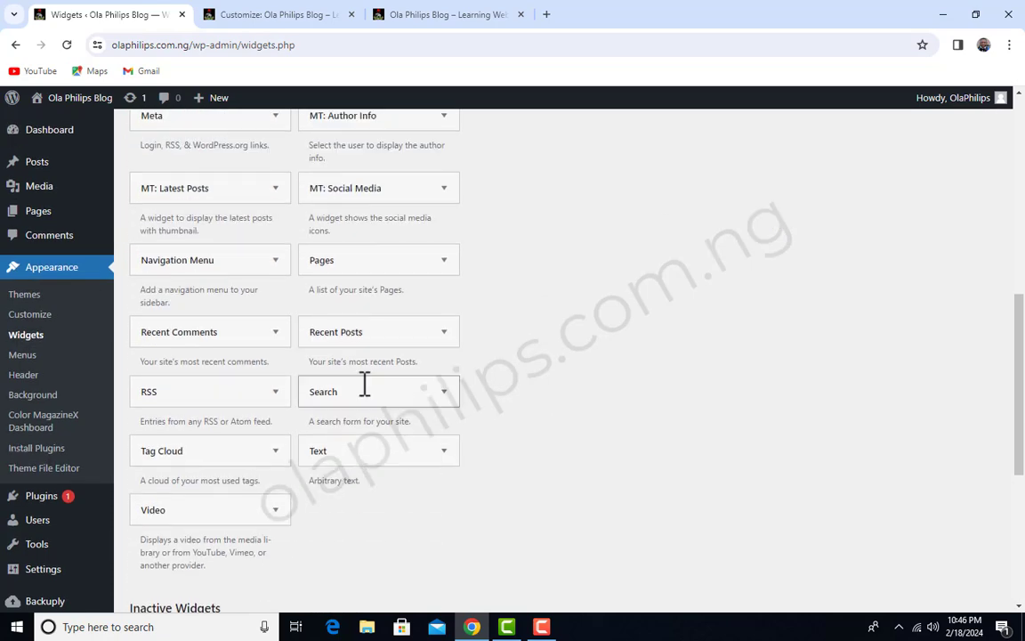
scroll(217, 391, up, 1)
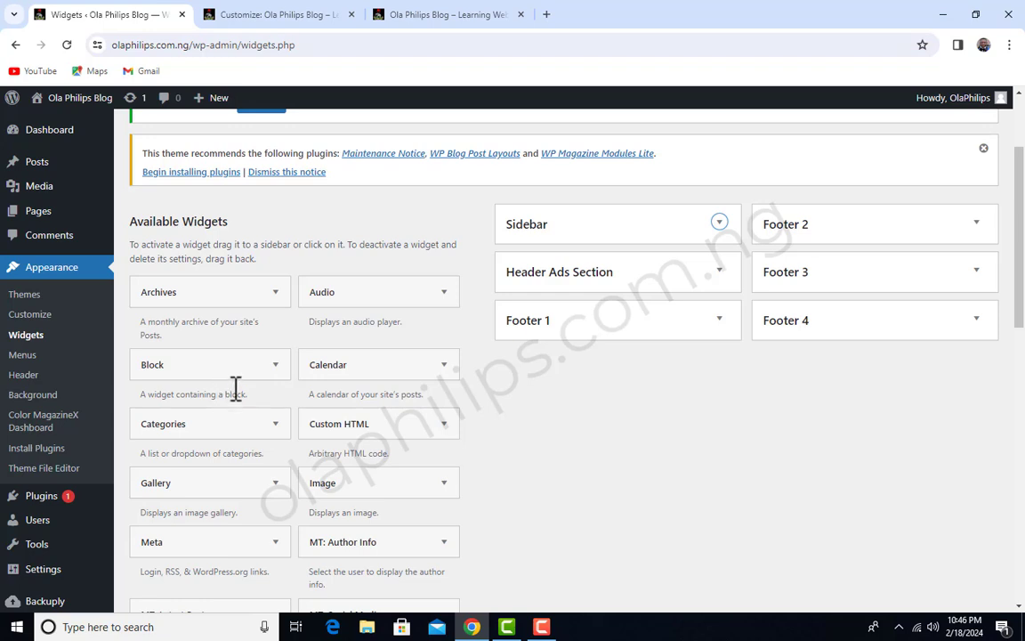
Review the live homepage's Featured News section and post grid, and return to the Widgets admin page
click(408, 11)
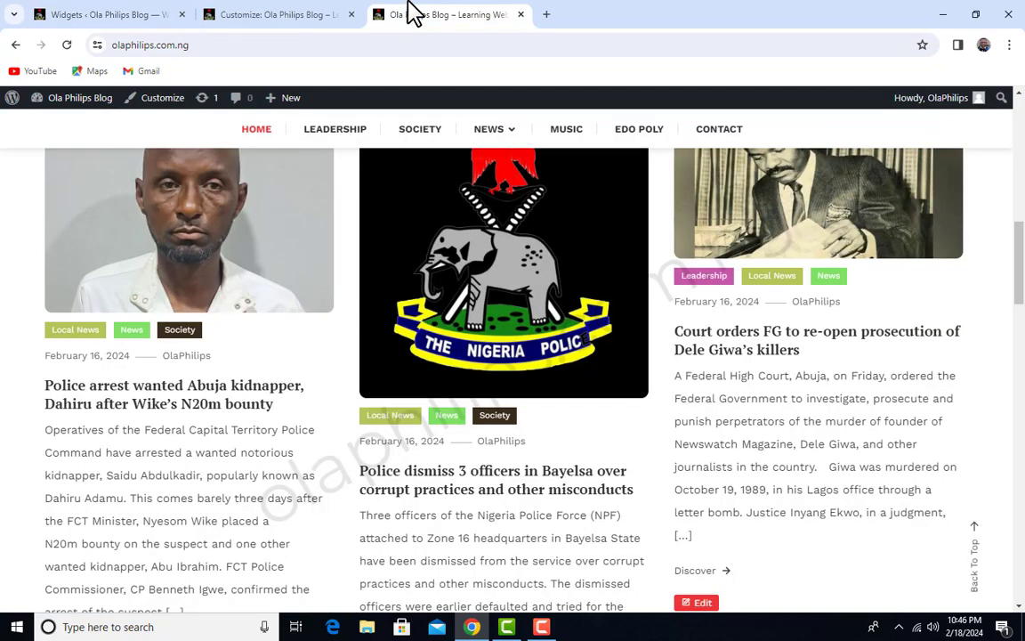
scroll(869, 492, up, 7)
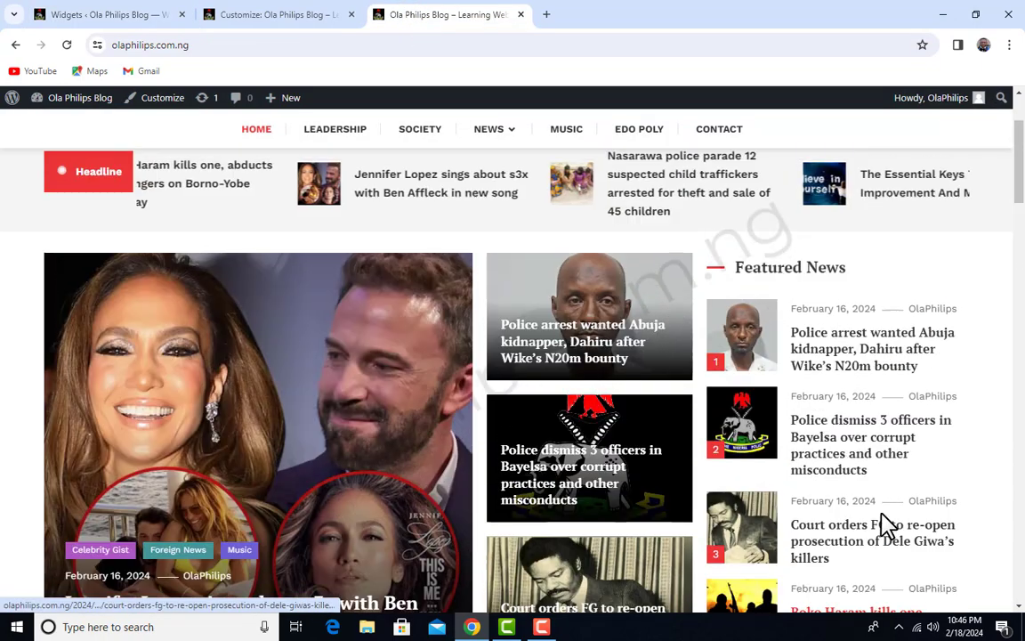
scroll(881, 526, down, 6)
scroll(885, 525, down, 1)
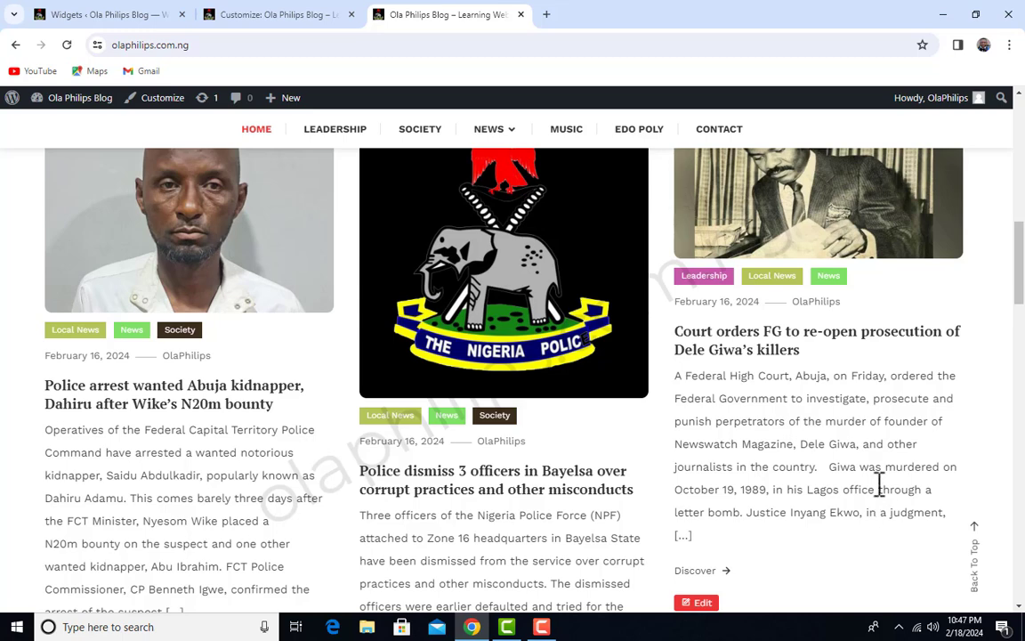
click(267, 15)
click(178, 14)
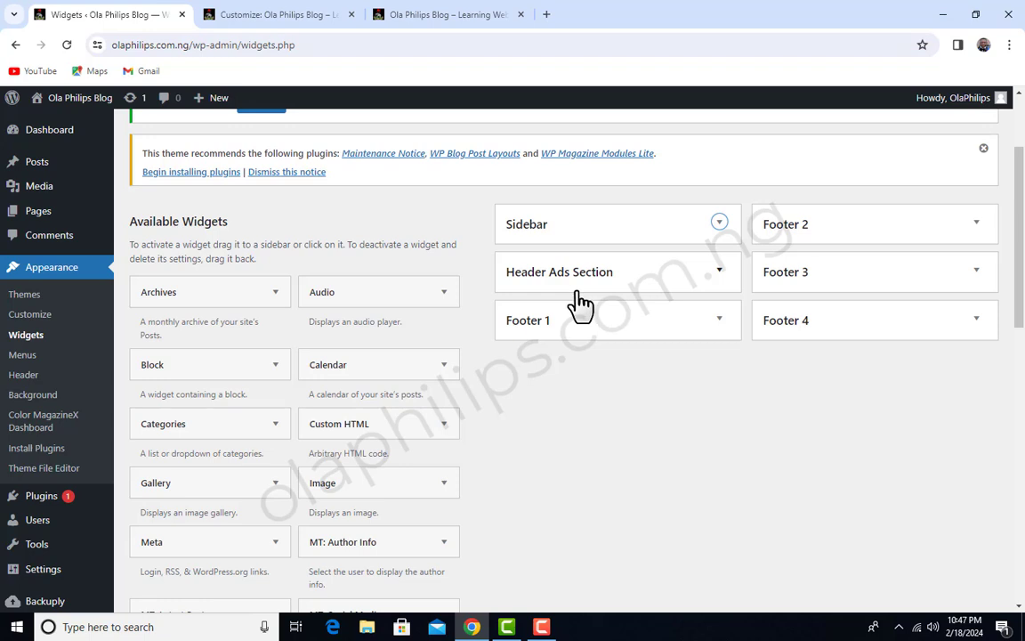
Add the MT: Latest Posts widget to the Sidebar area
scroll(266, 312, down, 1)
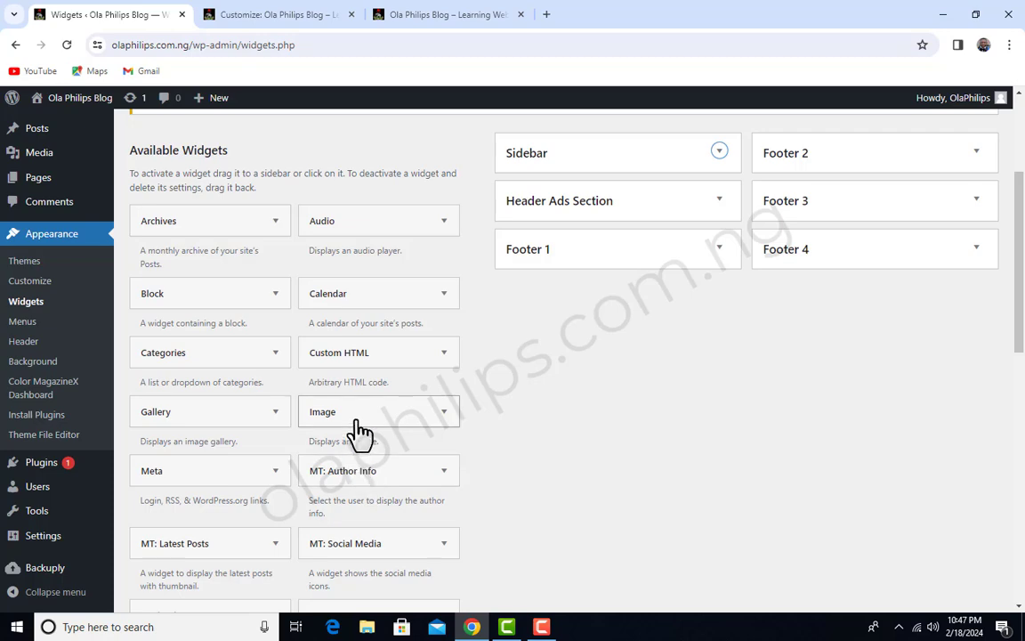
scroll(360, 431, down, 4)
scroll(210, 355, up, 3)
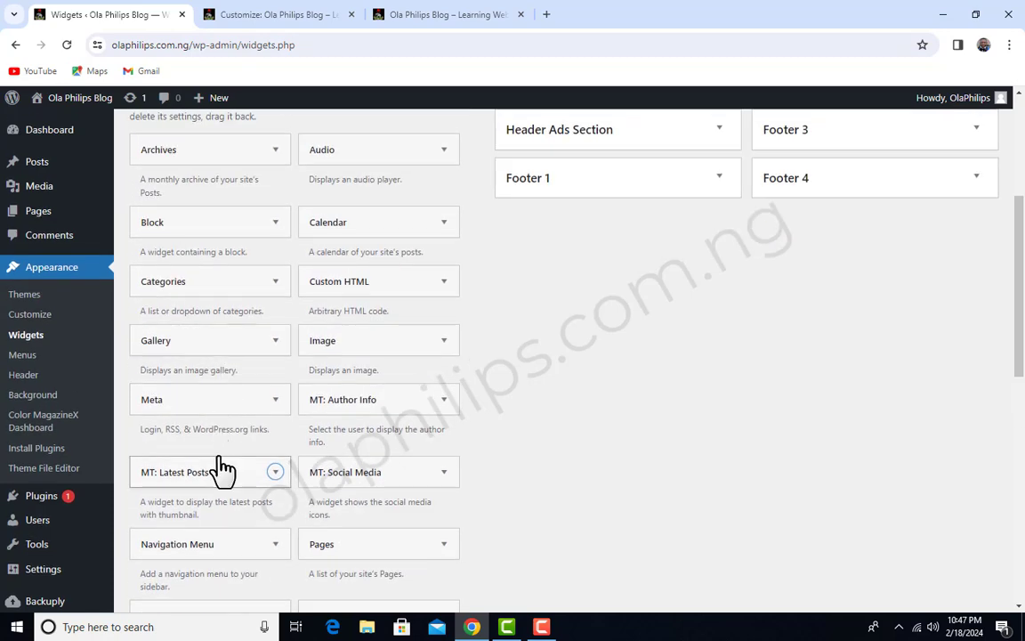
scroll(223, 472, up, 2)
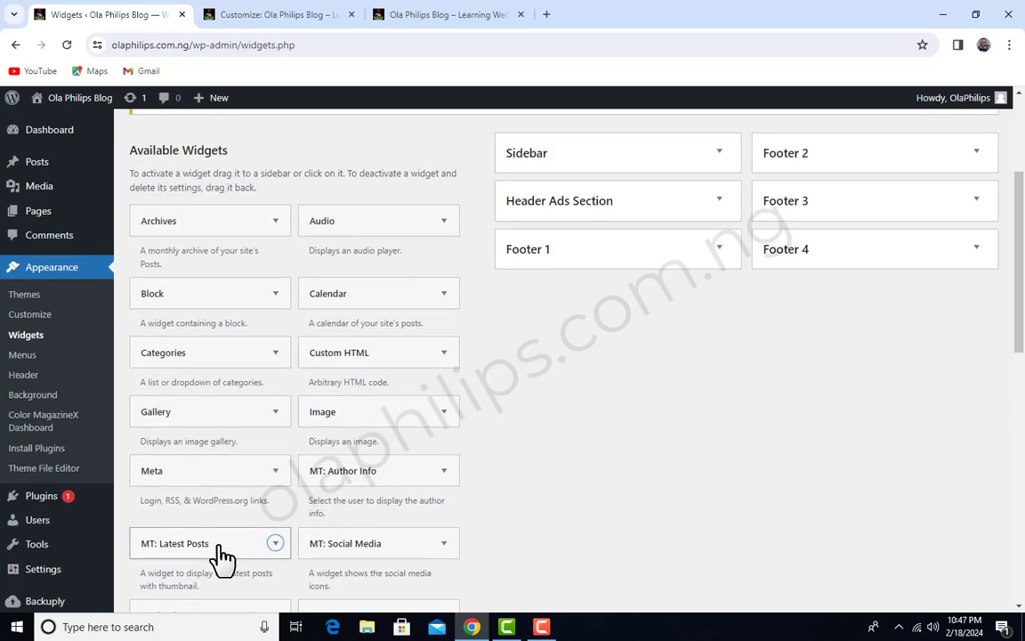
drag(229, 549, 642, 209)
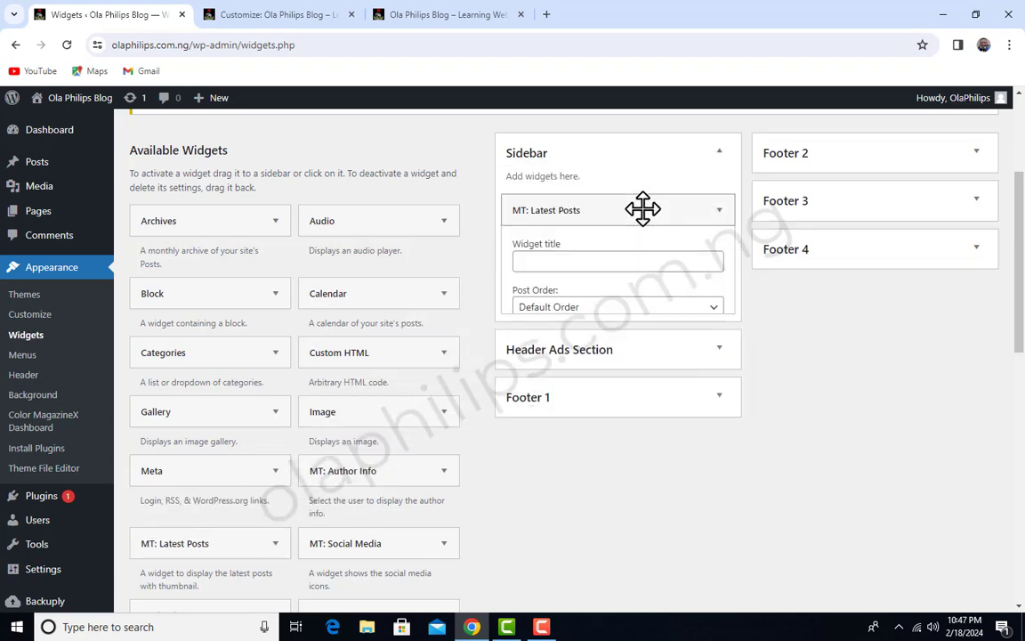
Title the Sidebar's MT: Latest Posts widget "Latest Posts", keep the post order at Default Order, and save and close its settings
click(659, 267)
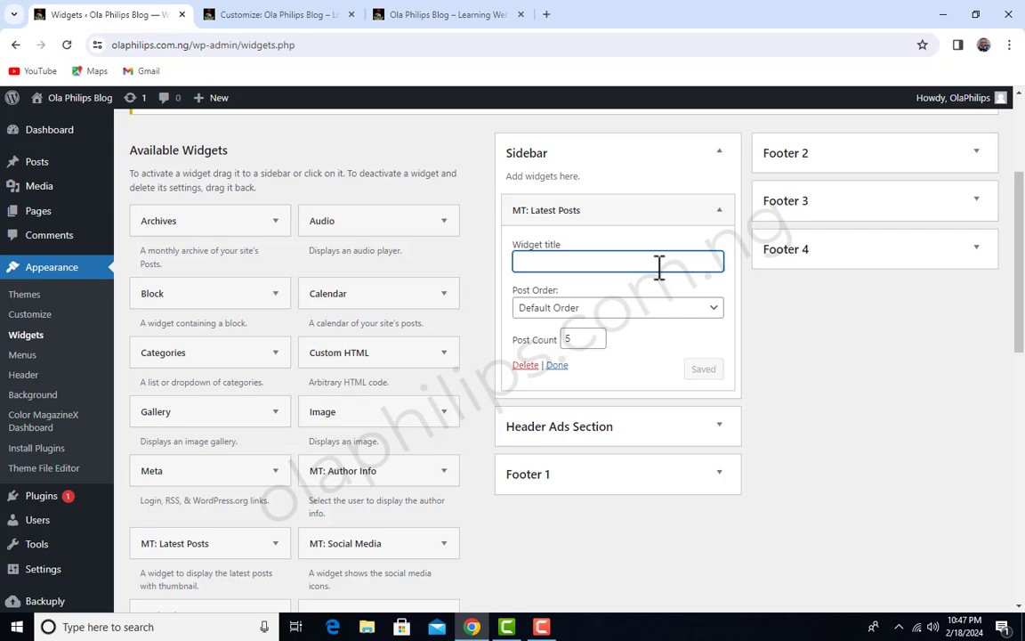
text(Latest Posts)
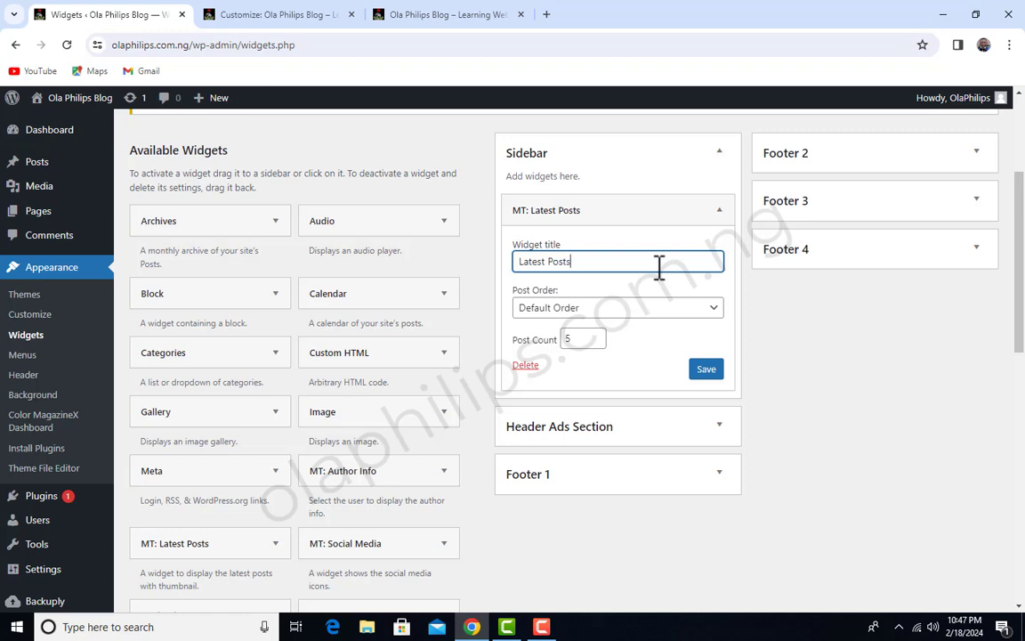
click(598, 308)
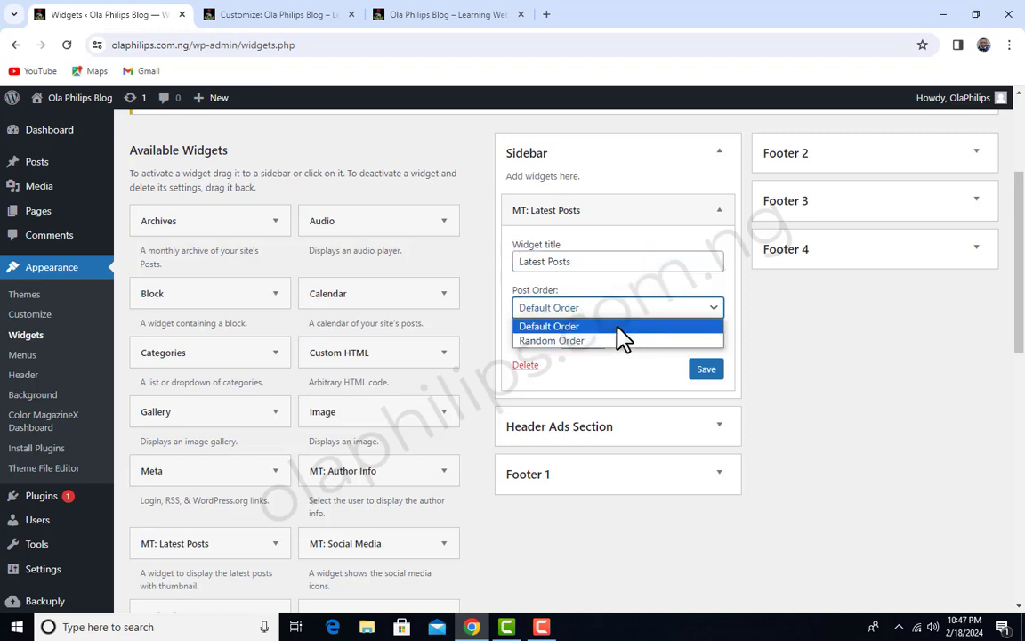
click(634, 374)
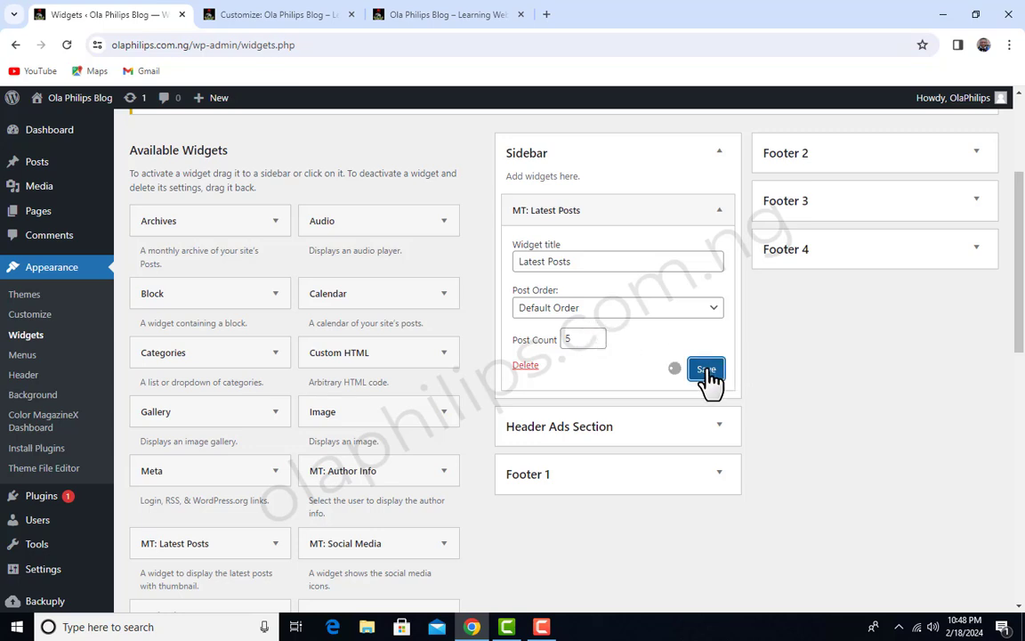
click(557, 365)
scroll(632, 361, up, 3)
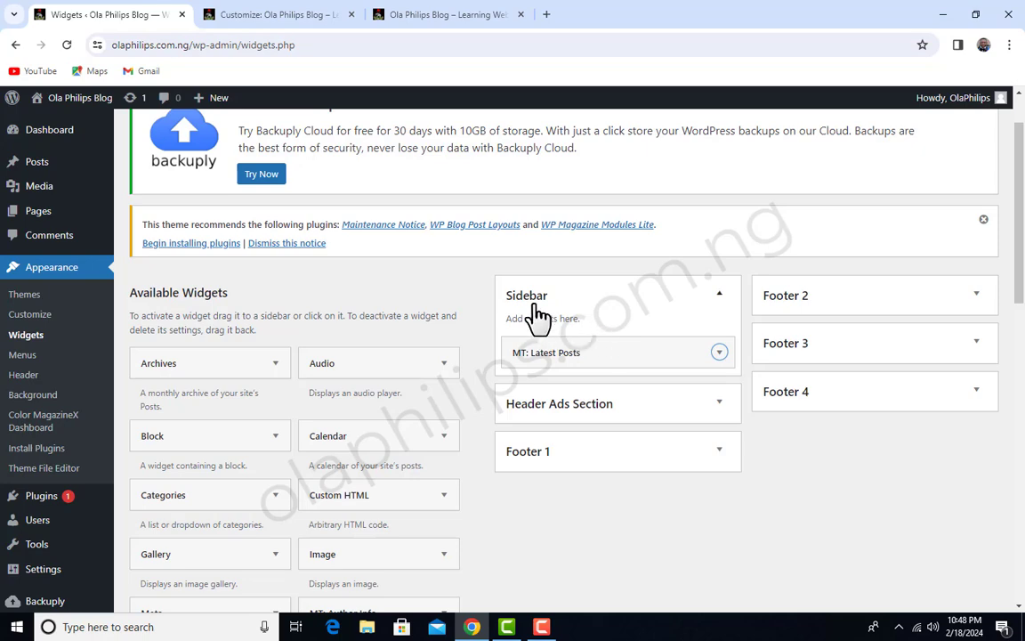
scroll(360, 411, down, 3)
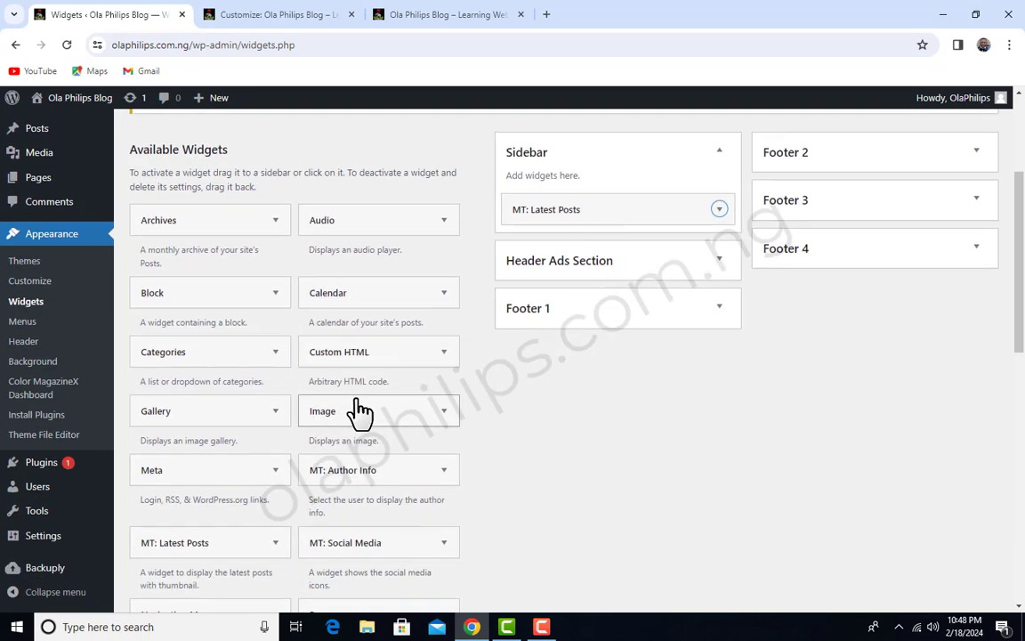
Add the Search widget to the Sidebar area
scroll(361, 411, up, 4)
scroll(360, 408, down, 4)
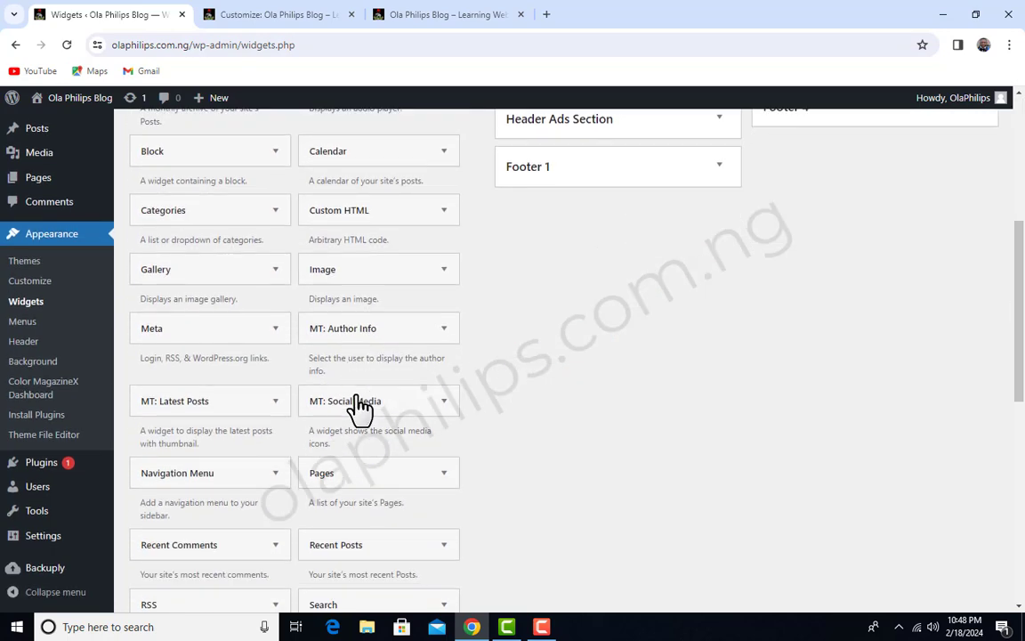
scroll(360, 410, down, 2)
scroll(360, 407, down, 1)
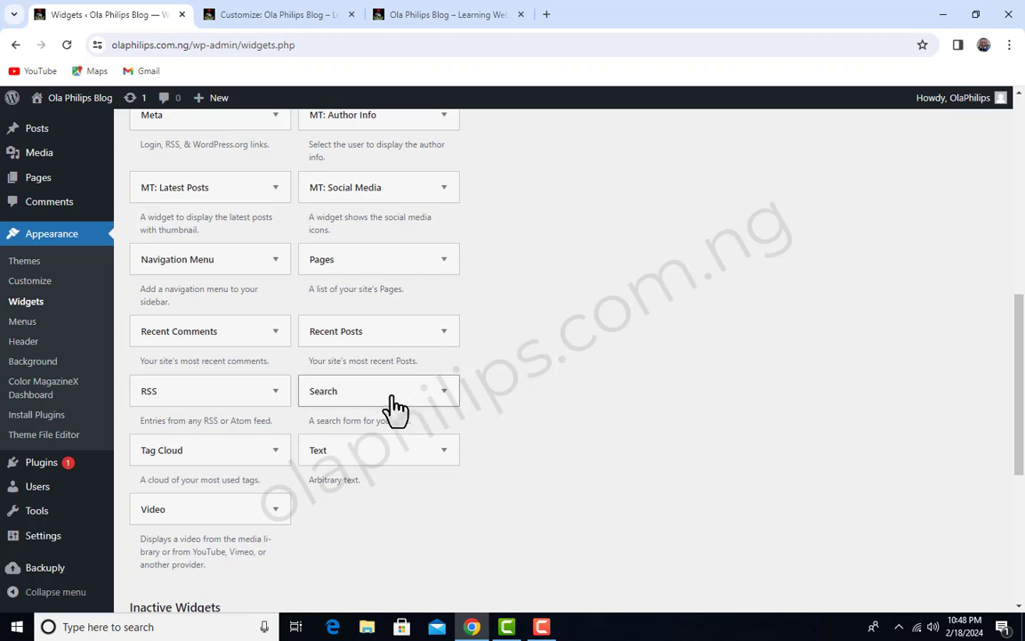
mouse_move(376, 394)
mouse_down()
mouse_move(584, 304)
mouse_move(634, 157)
mouse_move(444, 419)
mouse_move(388, 386)
mouse_up()
scroll(614, 307, up, 5)
scroll(579, 356, down, 6)
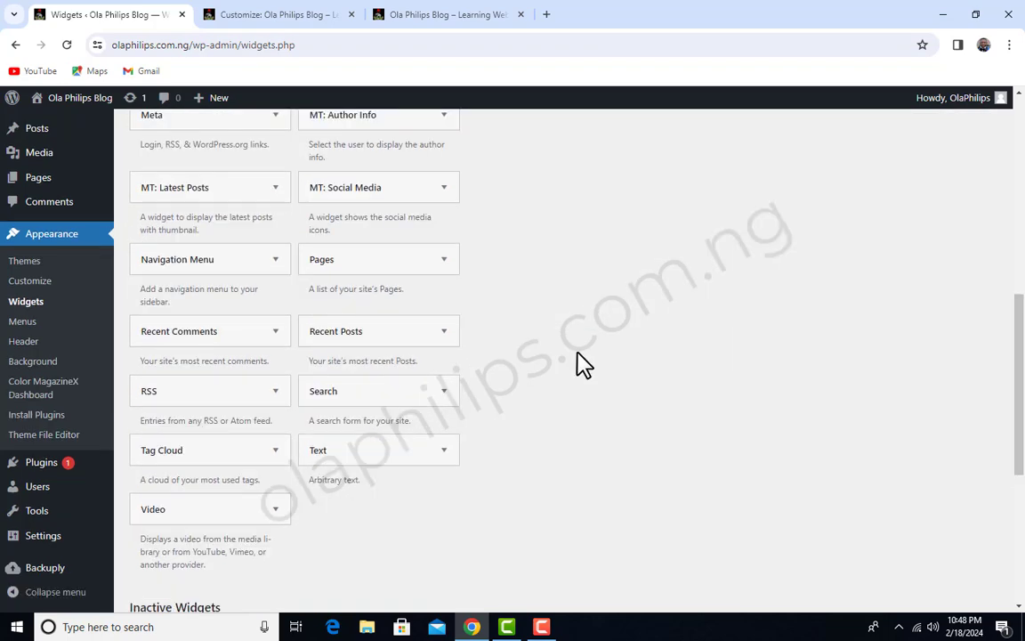
click(445, 393)
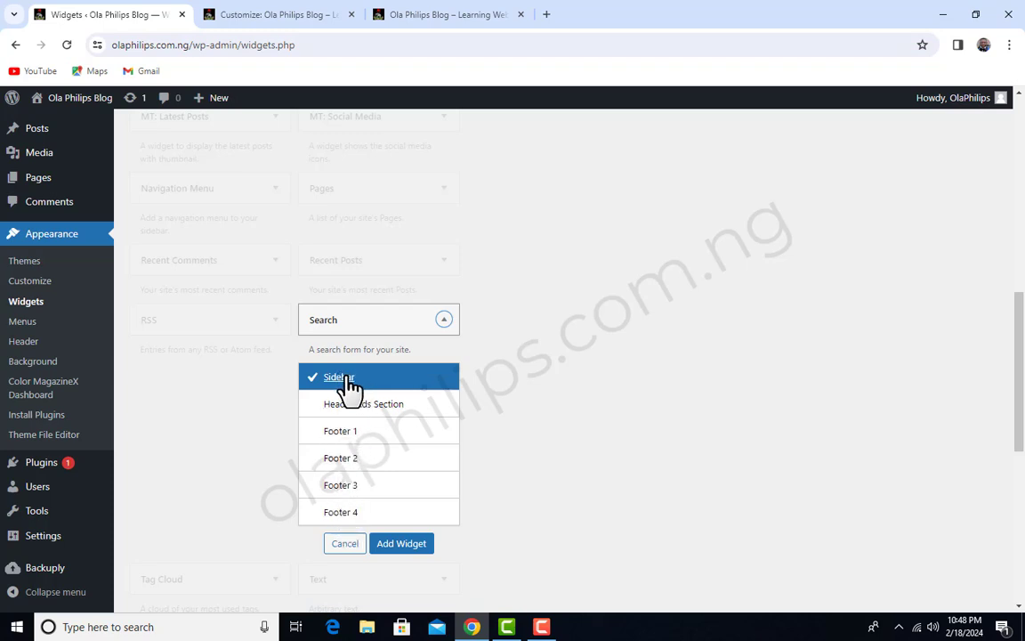
click(407, 546)
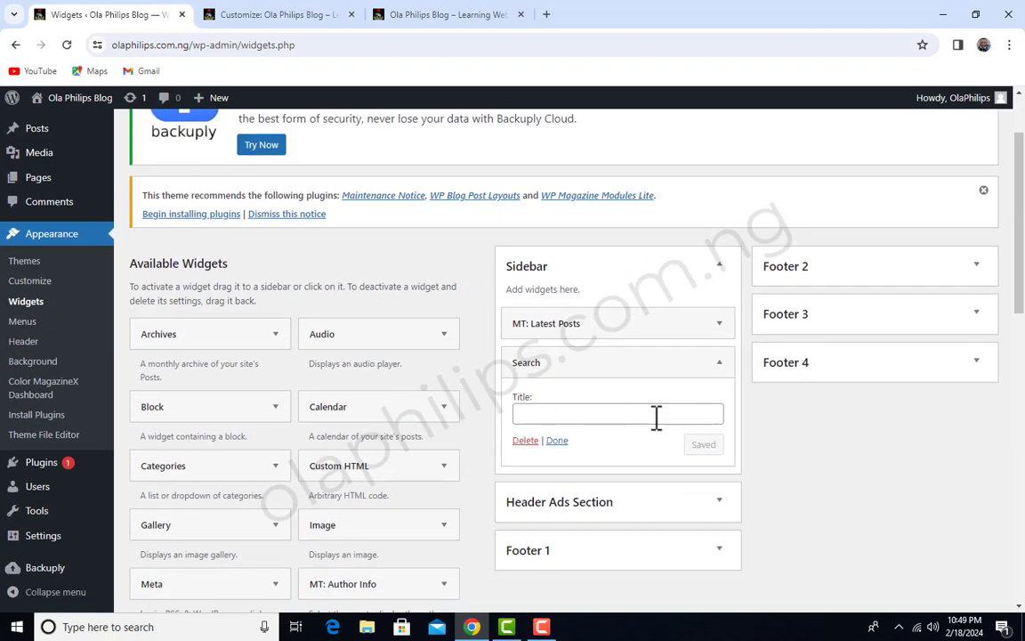
Title the Sidebar's Search widget "Search here", save and close its settings, and move it above MT: Latest Posts
click(655, 414)
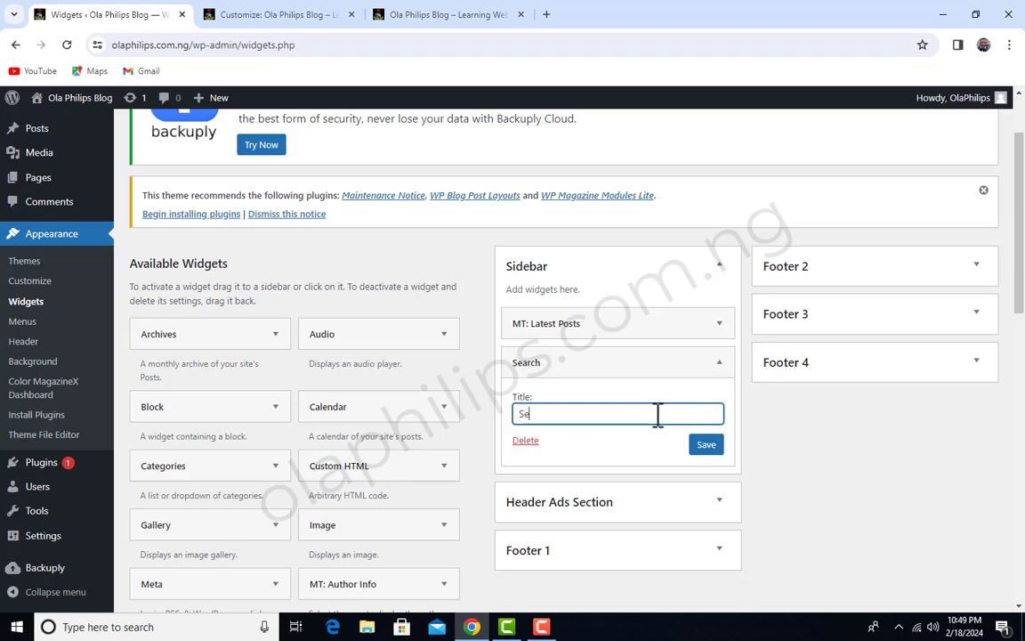
click(707, 448)
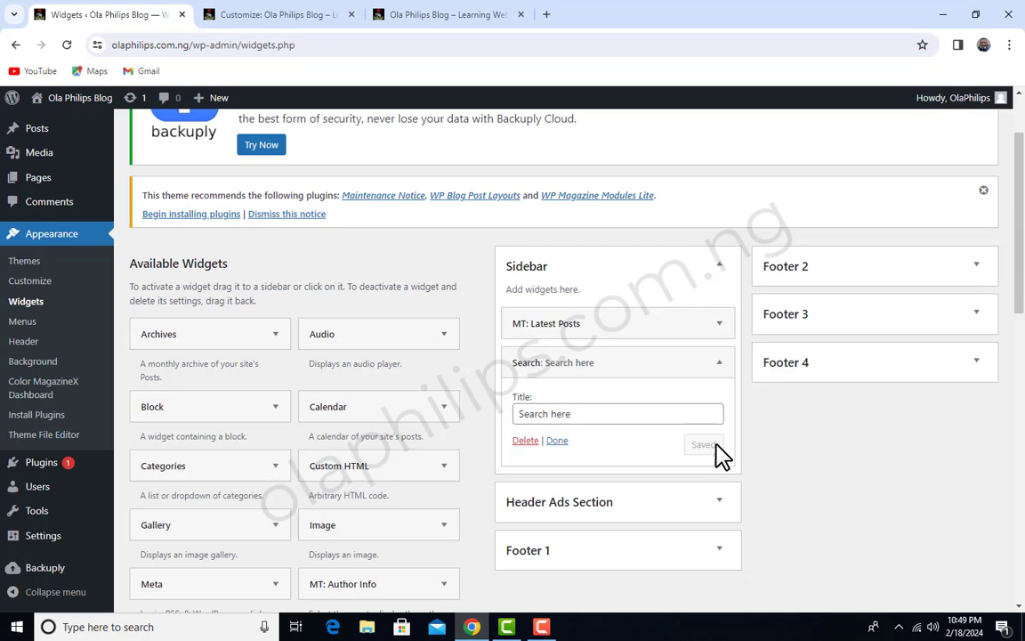
click(719, 363)
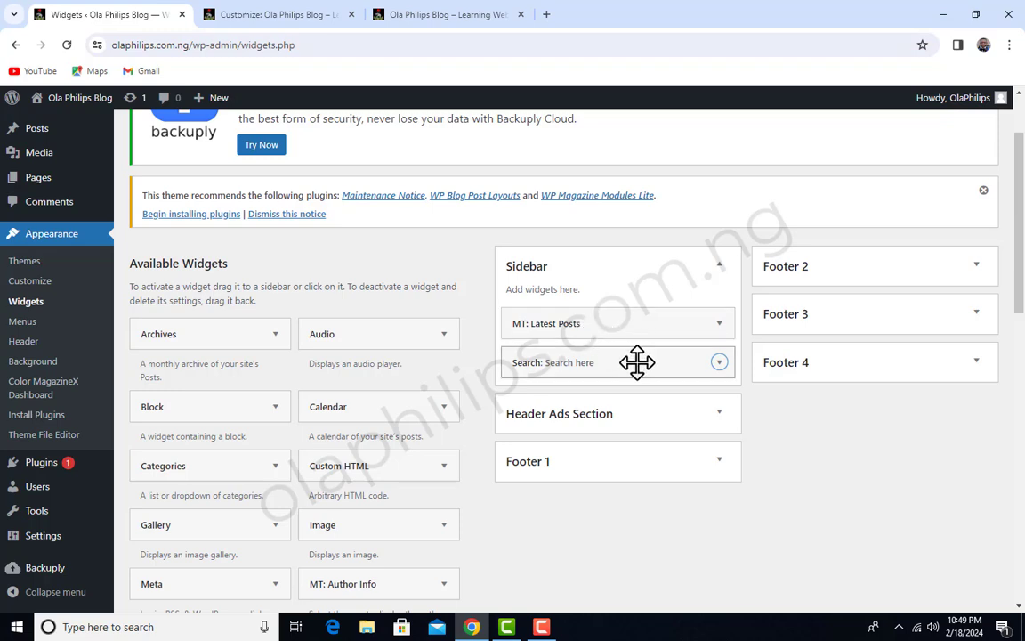
drag(637, 362, 637, 323)
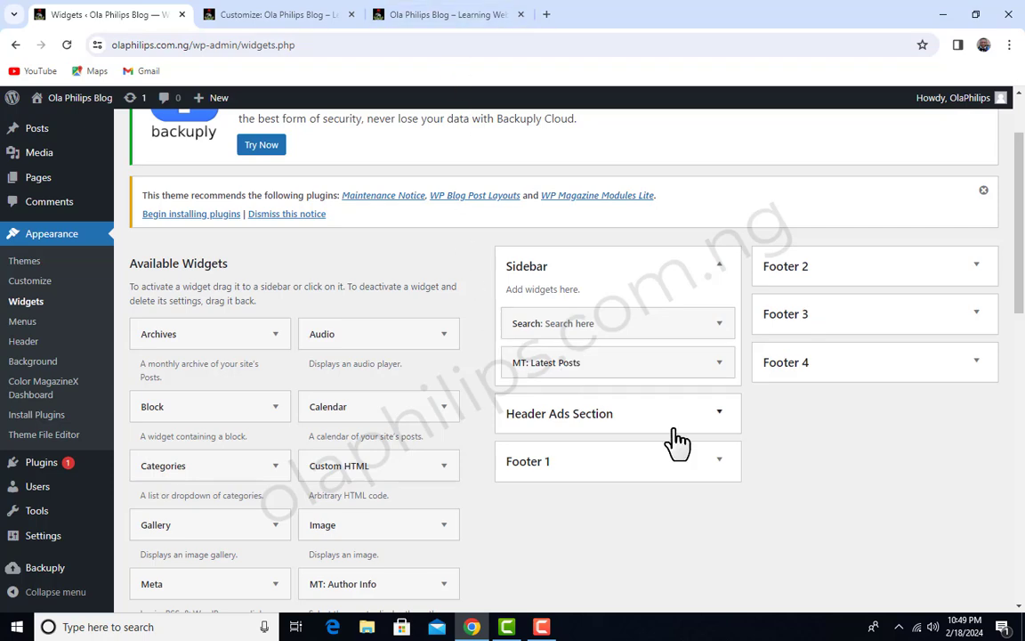
Reload the live homepage and check the search box in its sidebar
click(468, 13)
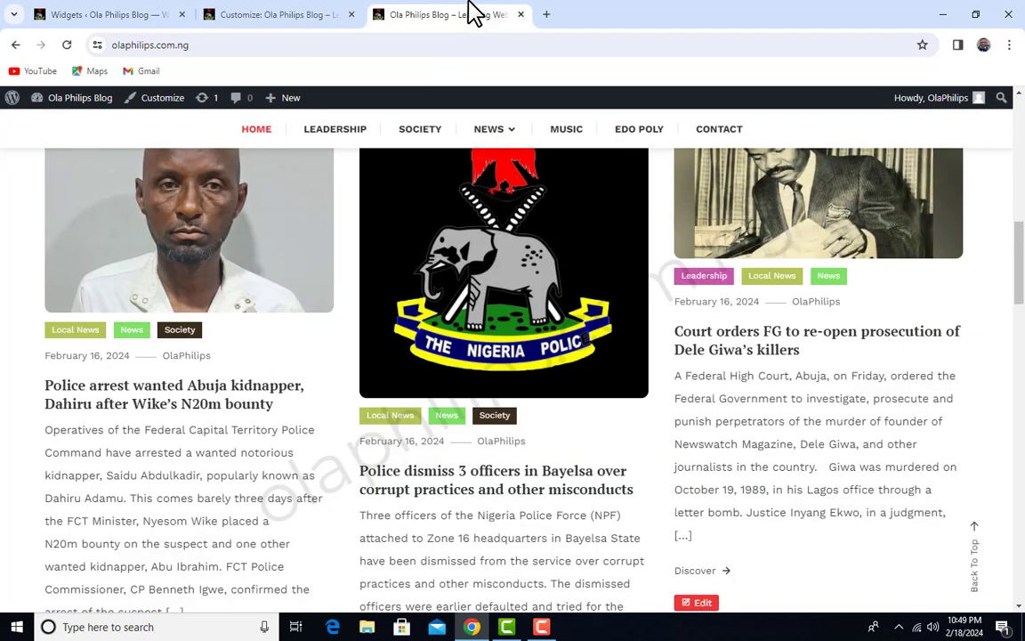
click(69, 44)
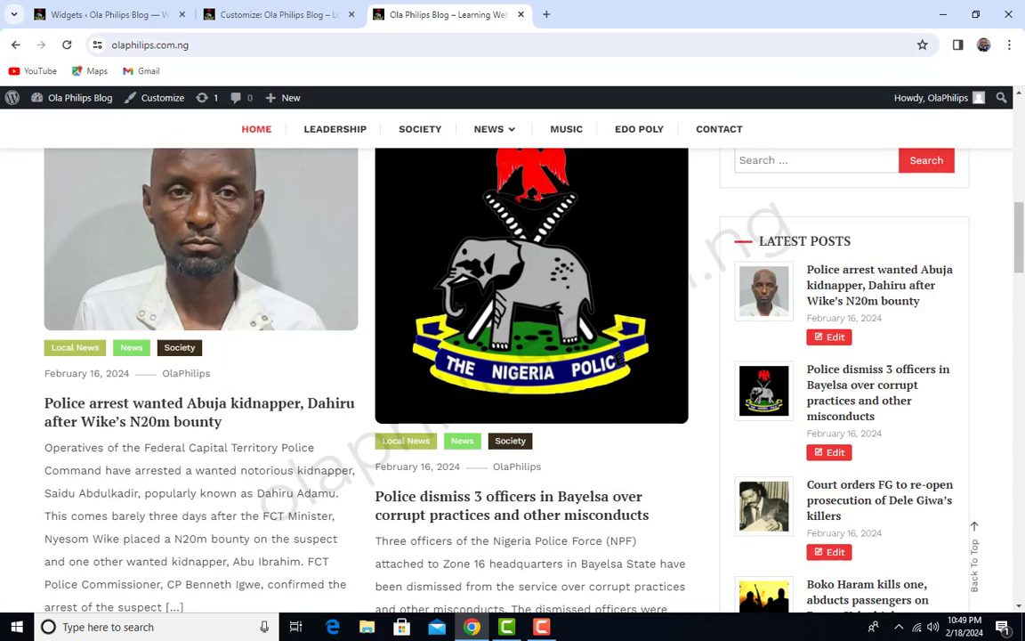
scroll(632, 371, up, 10)
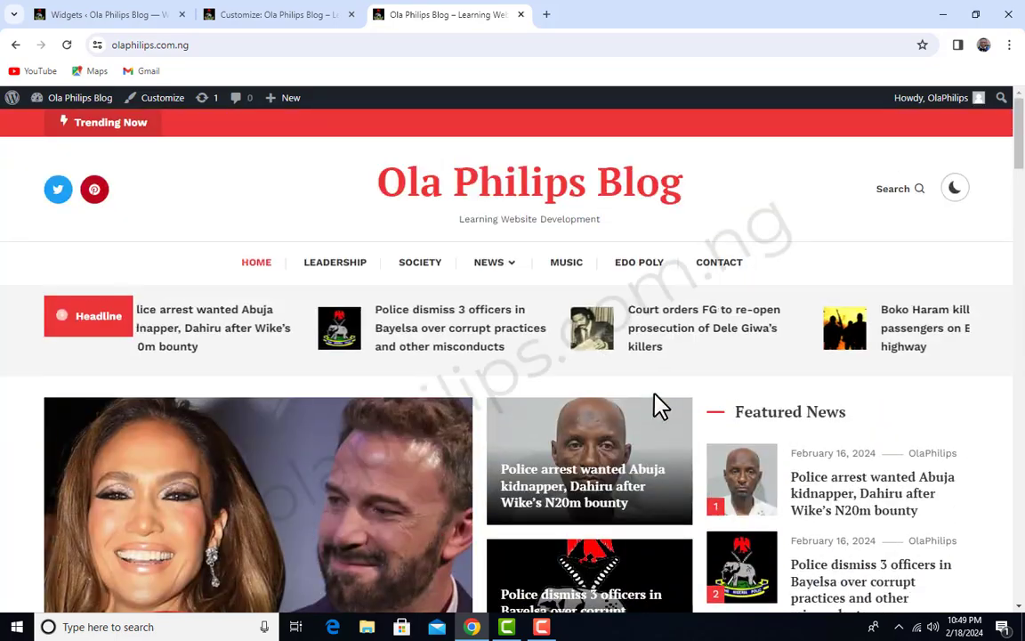
scroll(654, 394, down, 15)
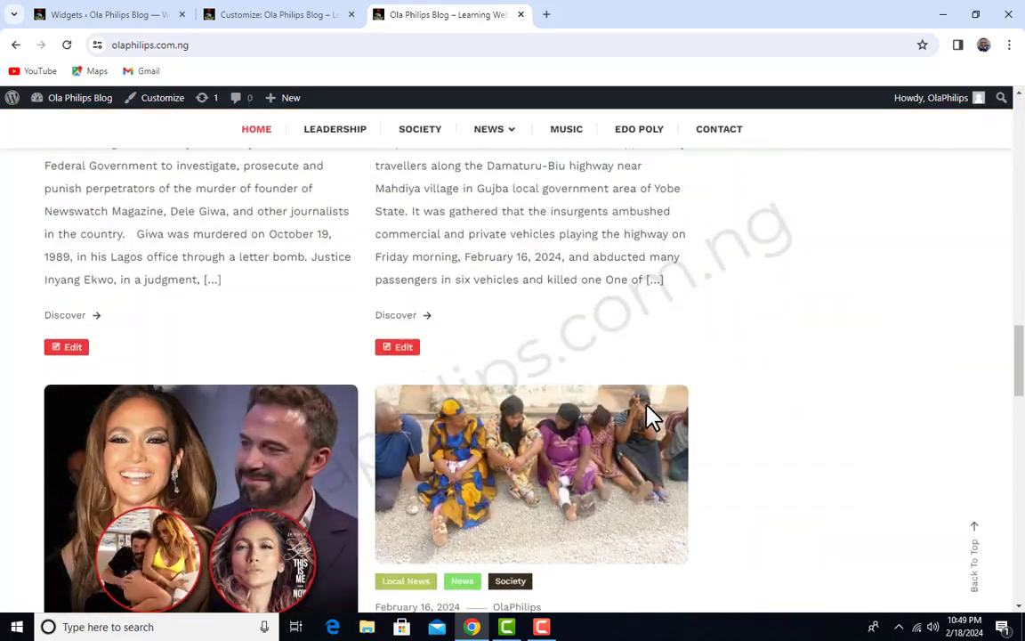
scroll(652, 416, down, 9)
scroll(652, 416, up, 12)
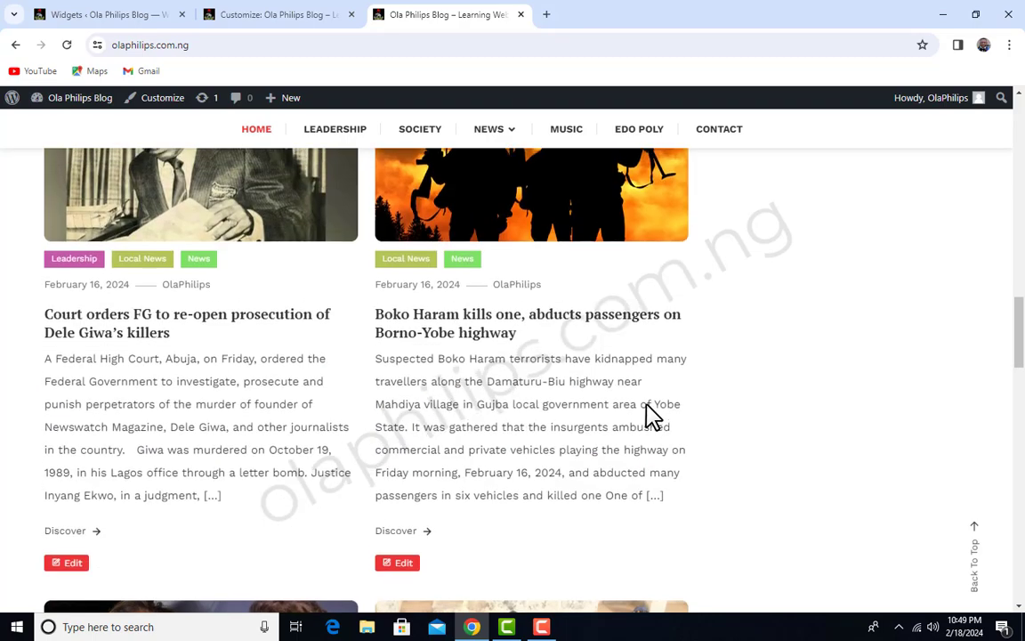
scroll(649, 415, up, 8)
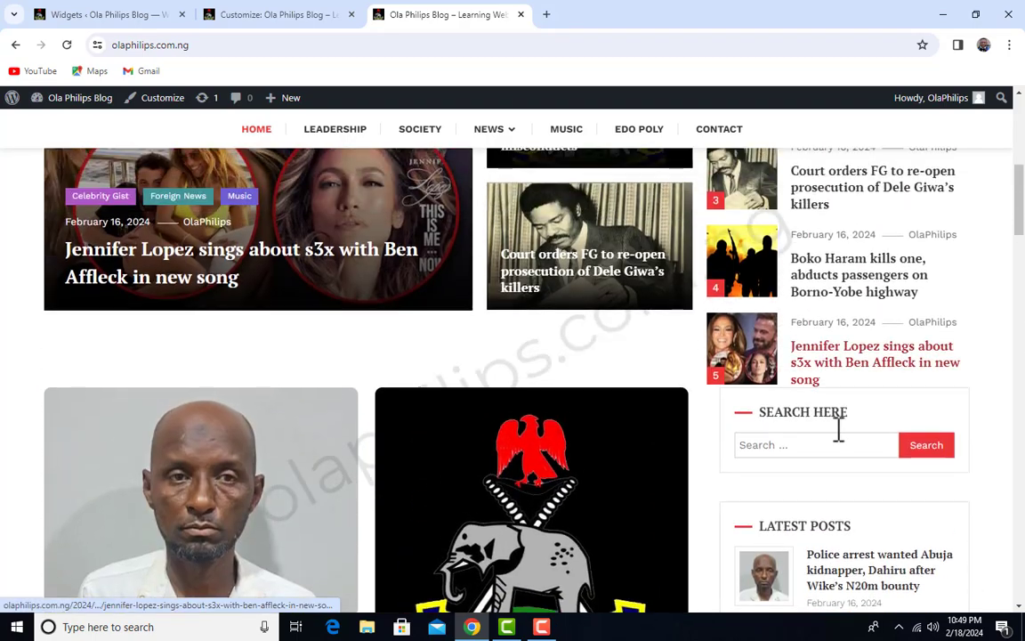
click(828, 442)
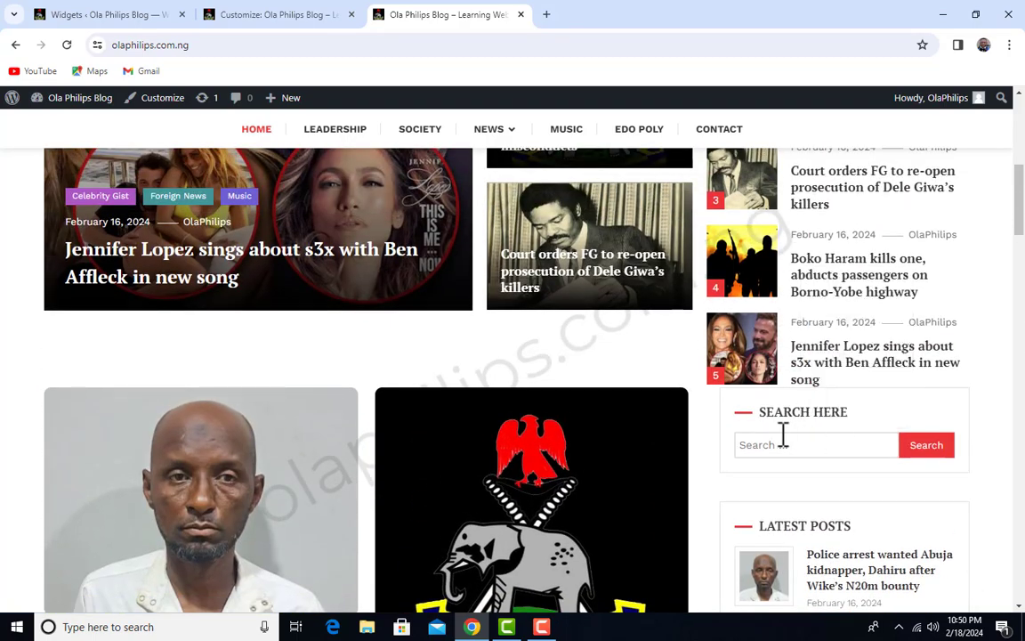
Examine the order and contents of the Search Here and Latest Posts widgets in the live homepage's sidebar
scroll(813, 441, up, 2)
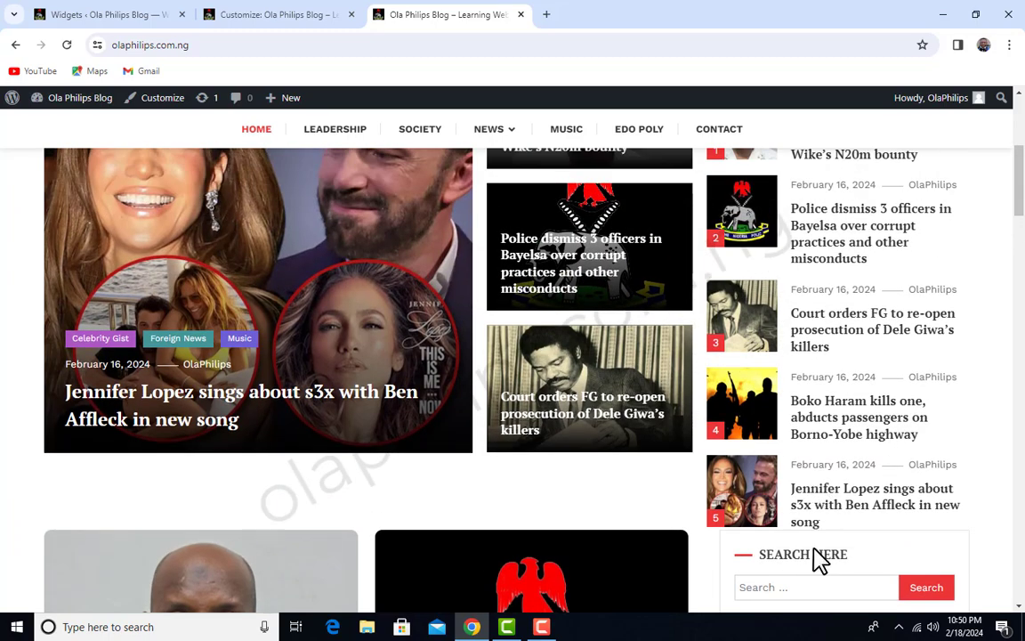
scroll(817, 556, down, 6)
scroll(812, 334, up, 1)
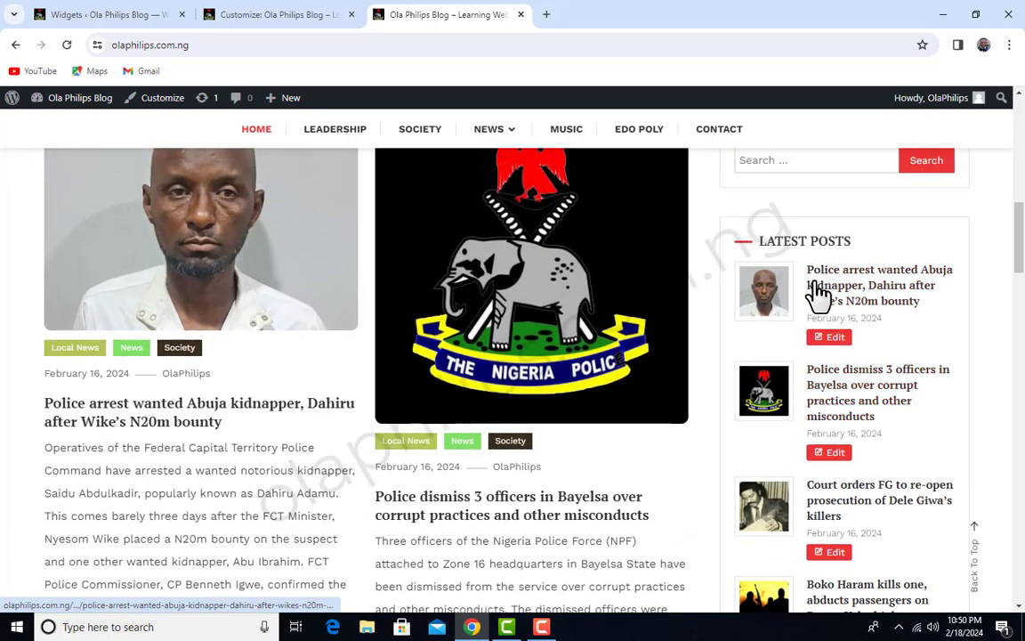
scroll(829, 438, down, 3)
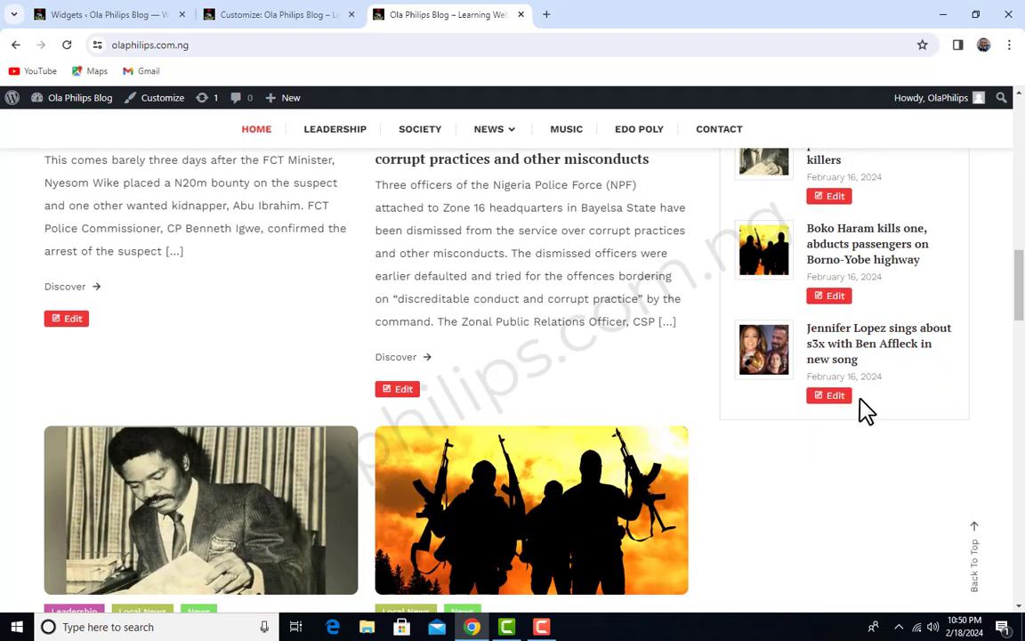
scroll(389, 469, up, 1)
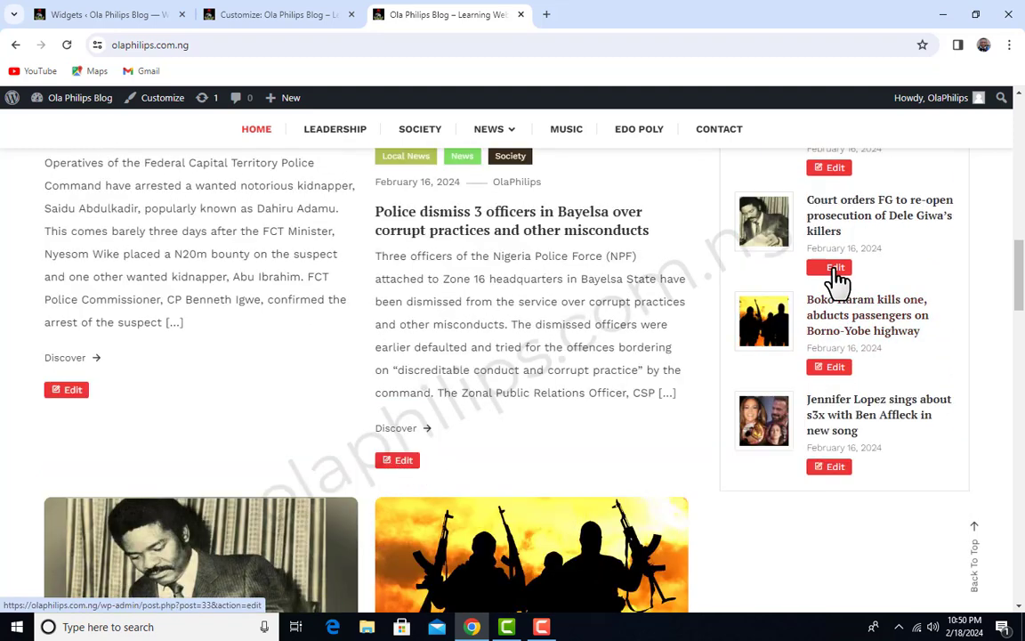
scroll(837, 261, up, 2)
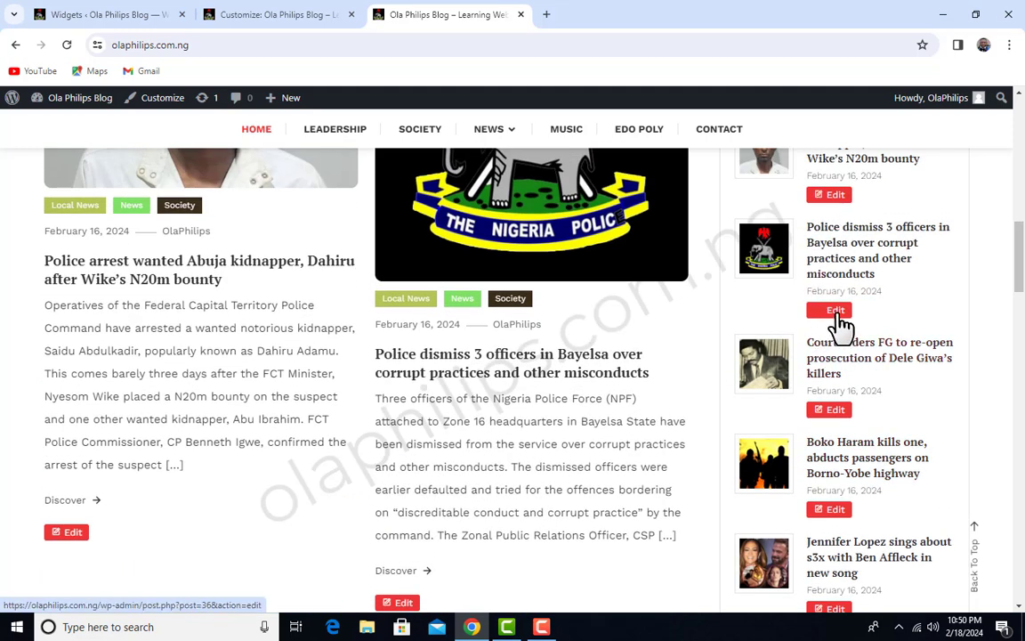
scroll(841, 327, up, 4)
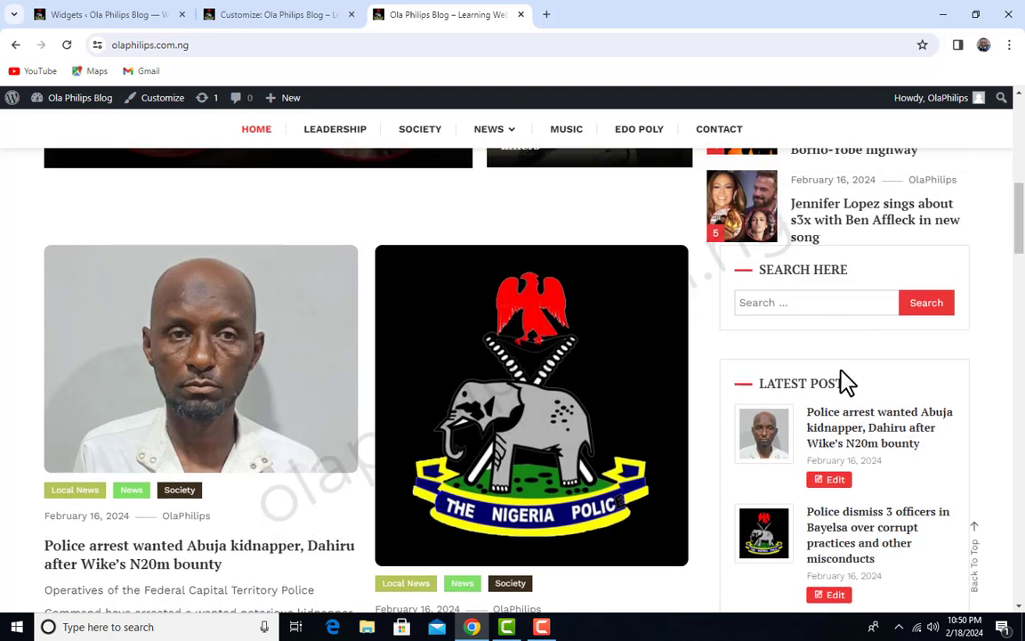
scroll(846, 382, down, 2)
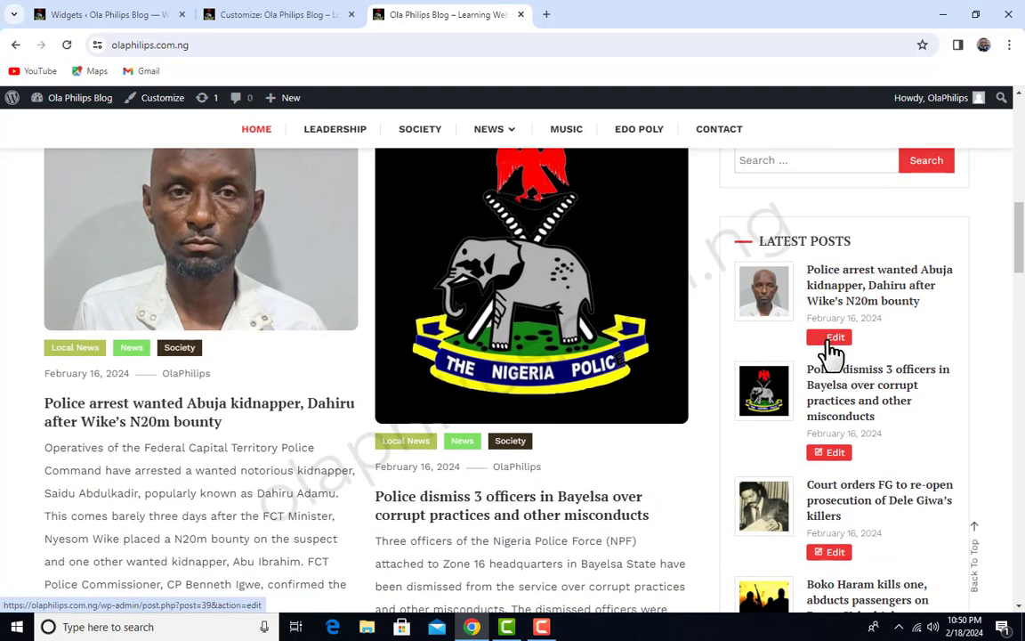
scroll(832, 351, down, 2)
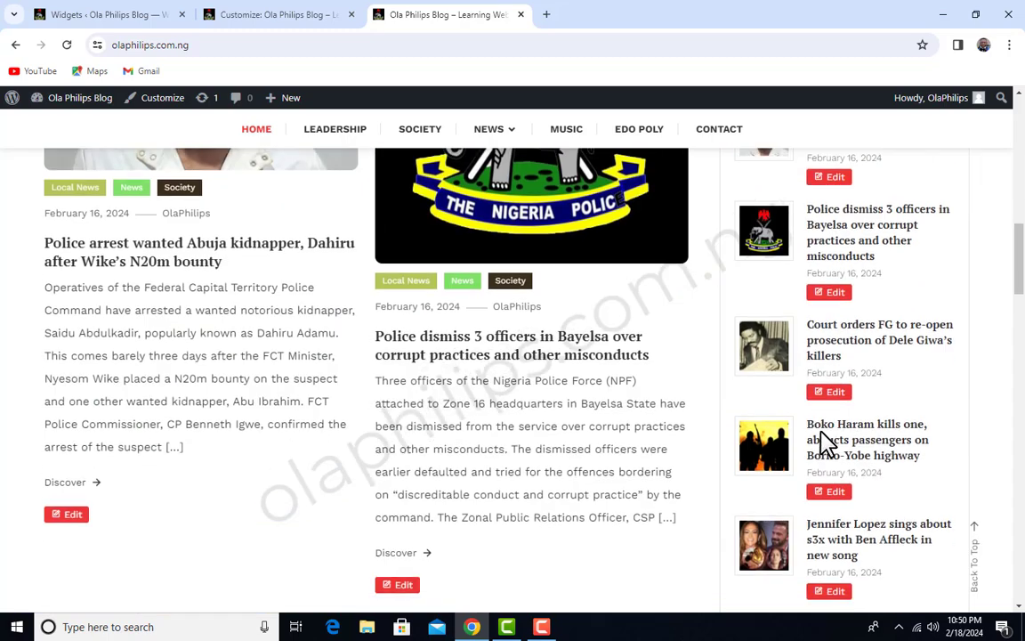
scroll(823, 440, down, 3)
scroll(823, 441, up, 5)
scroll(823, 440, down, 1)
scroll(826, 445, up, 1)
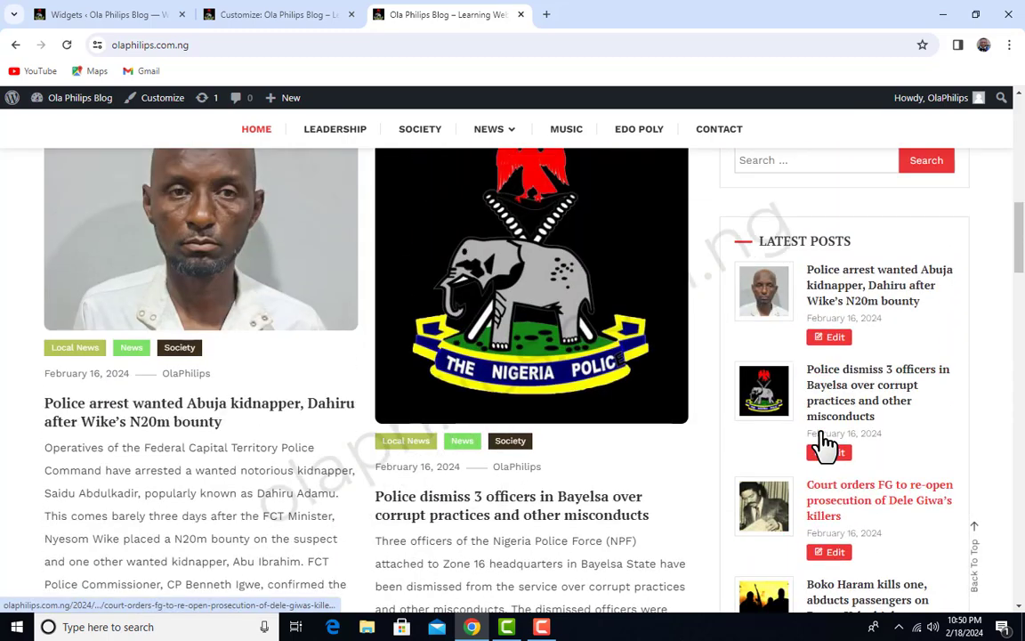
scroll(826, 445, up, 3)
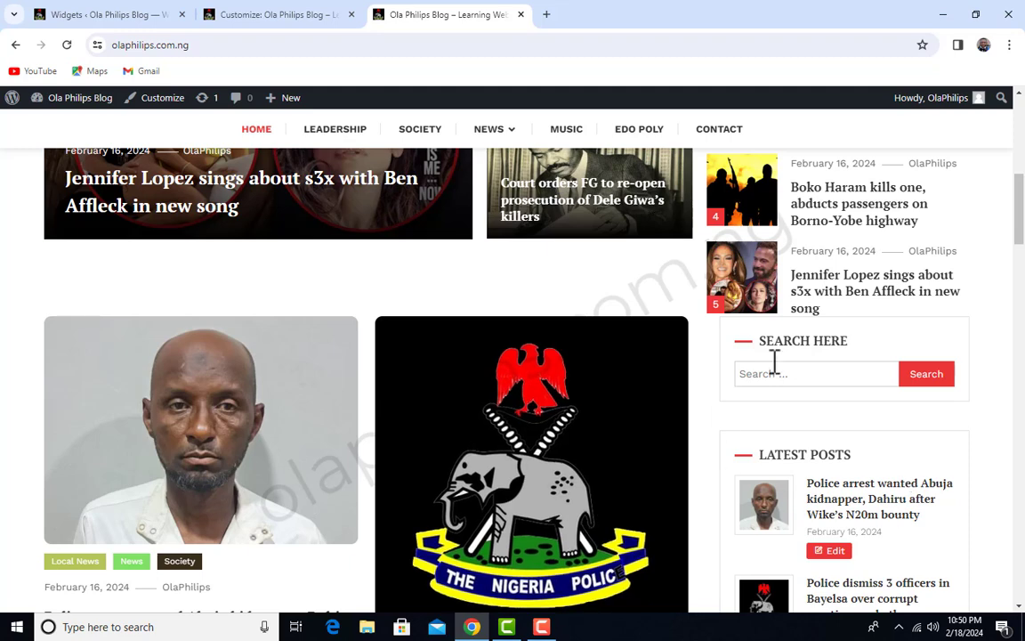
scroll(925, 418, down, 1)
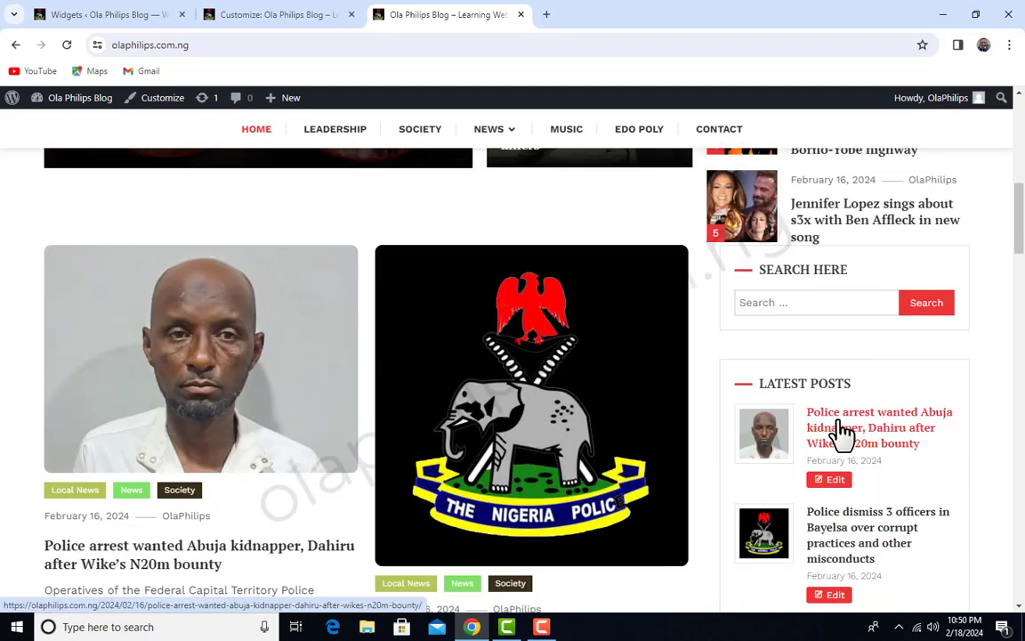
scroll(840, 458, up, 1)
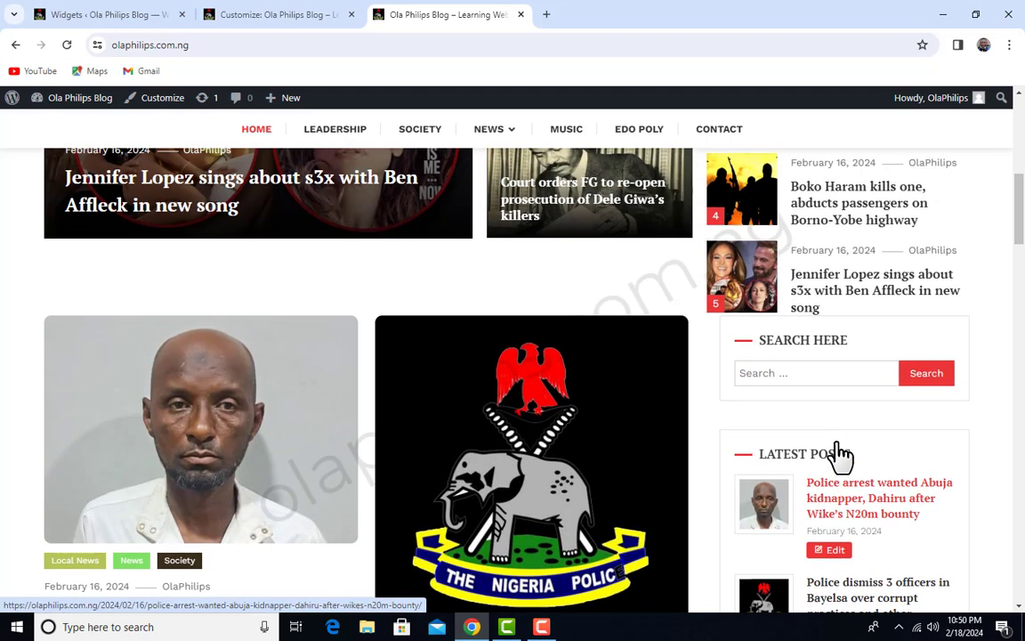
scroll(849, 418, down, 1)
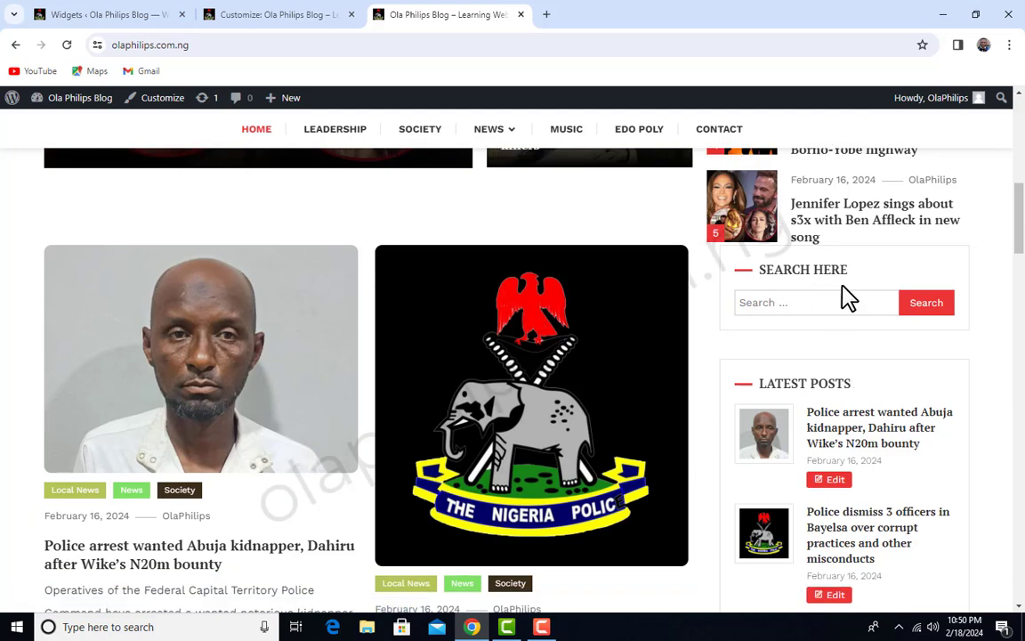
scroll(827, 320, down, 1)
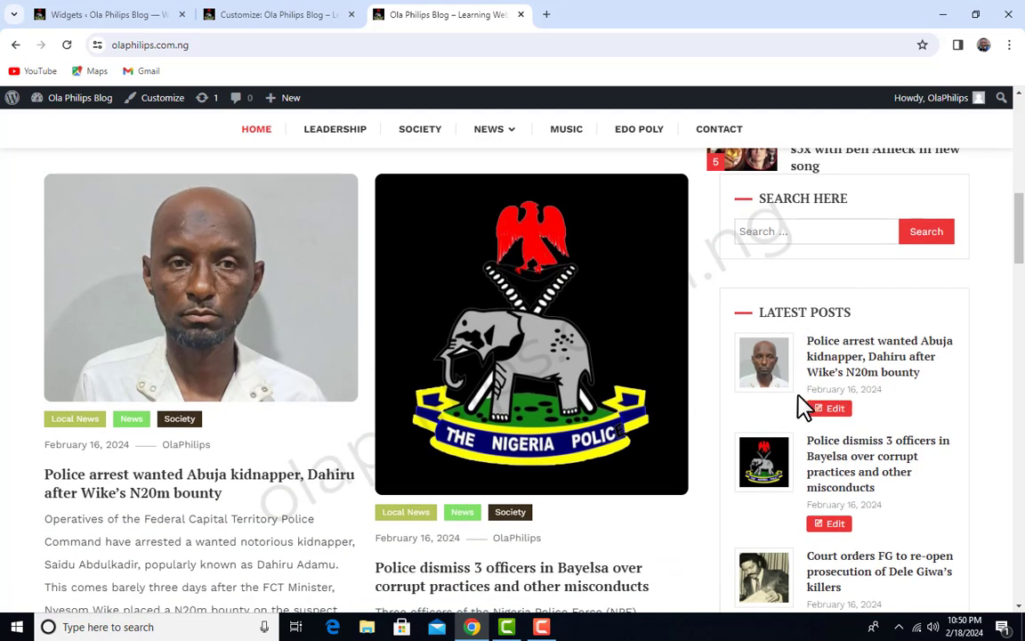
scroll(806, 410, down, 1)
scroll(810, 413, down, 4)
scroll(894, 470, up, 2)
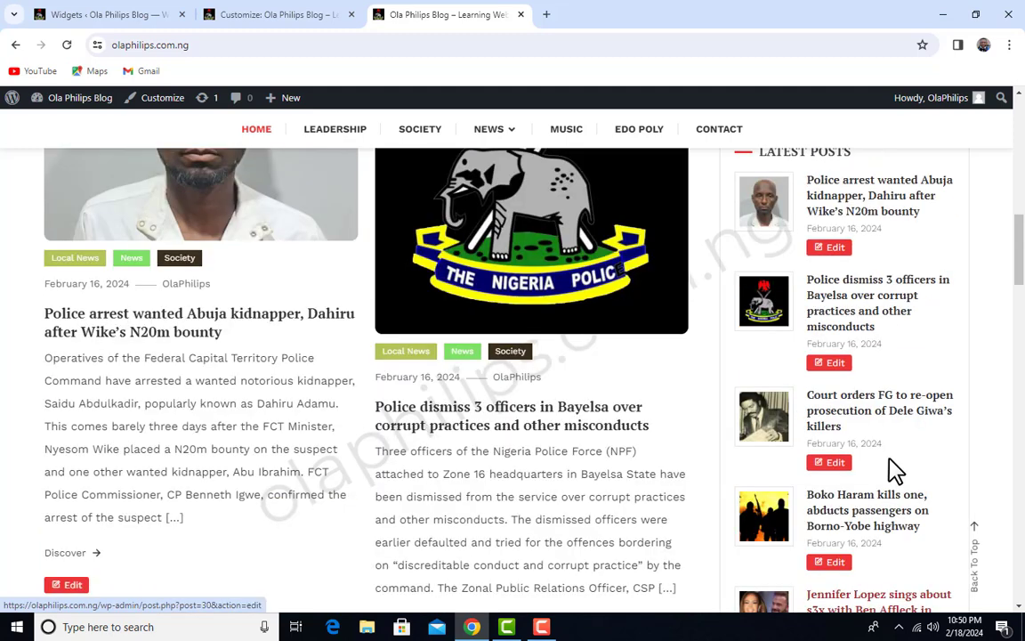
scroll(859, 492, up, 3)
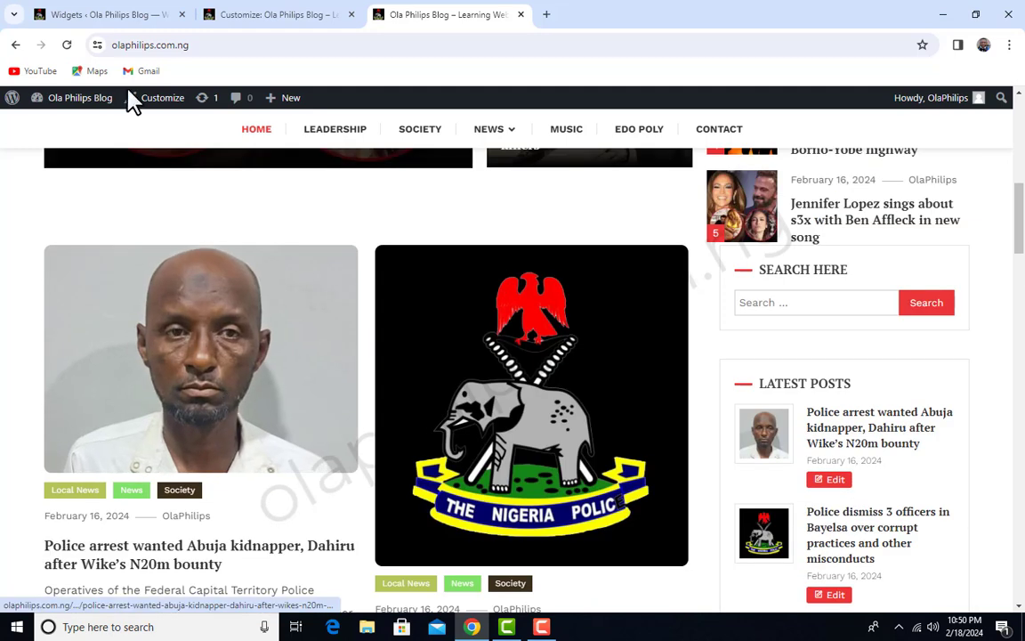
Return to the Widgets admin page and add the Categories widget to the Sidebar area
click(115, 14)
scroll(265, 505, down, 6)
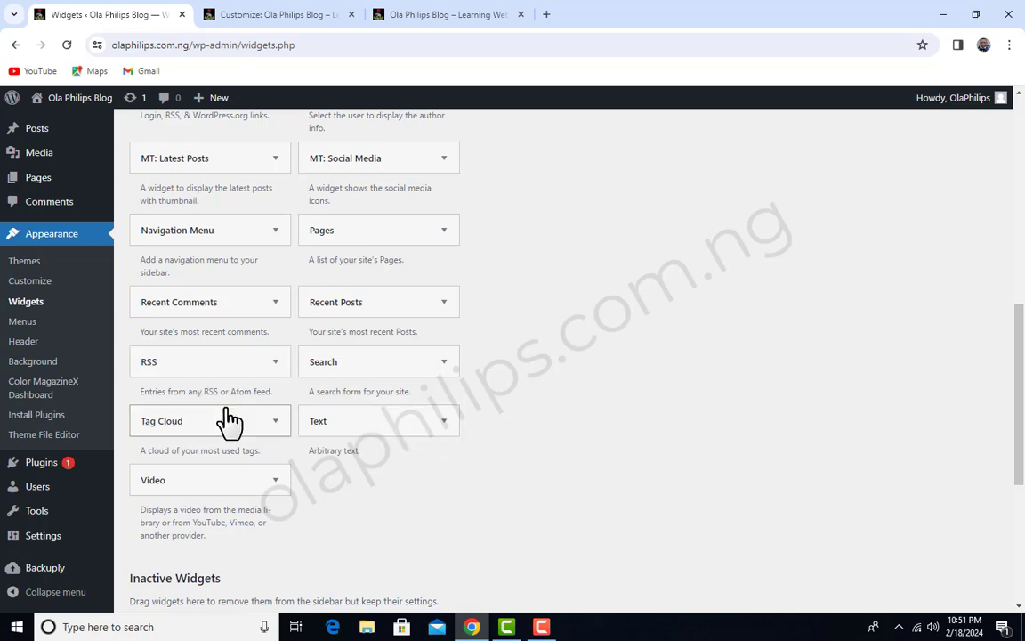
scroll(252, 504, up, 1)
scroll(240, 400, up, 1)
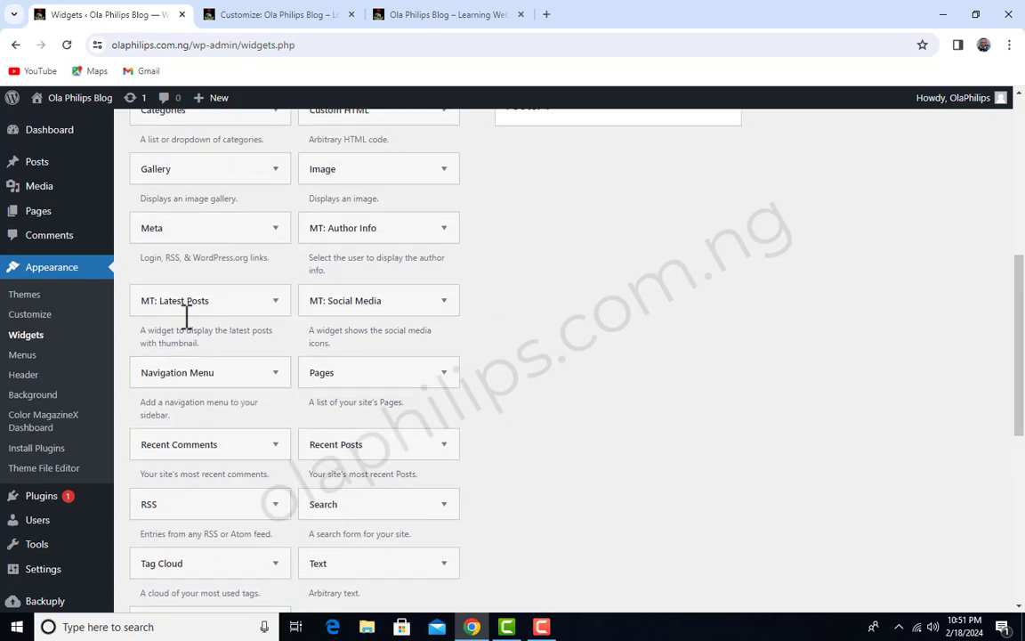
scroll(309, 418, up, 3)
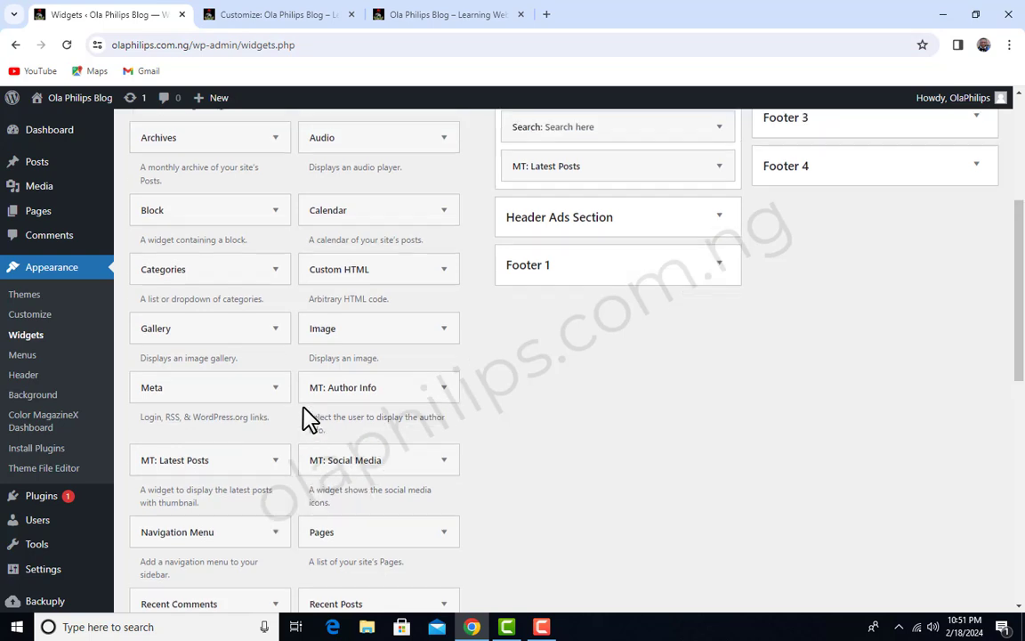
click(276, 326)
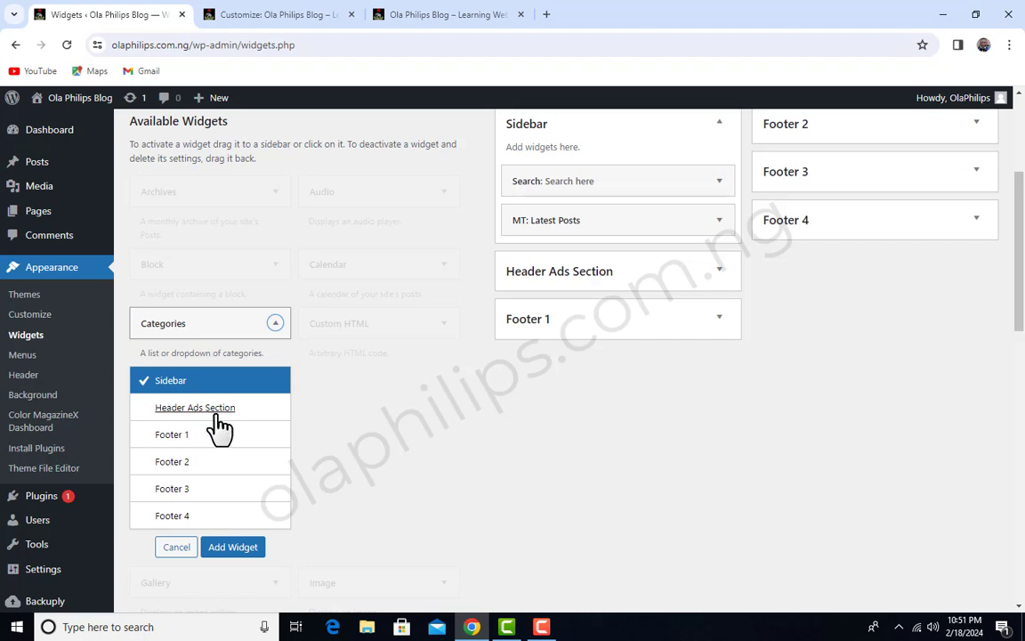
click(233, 547)
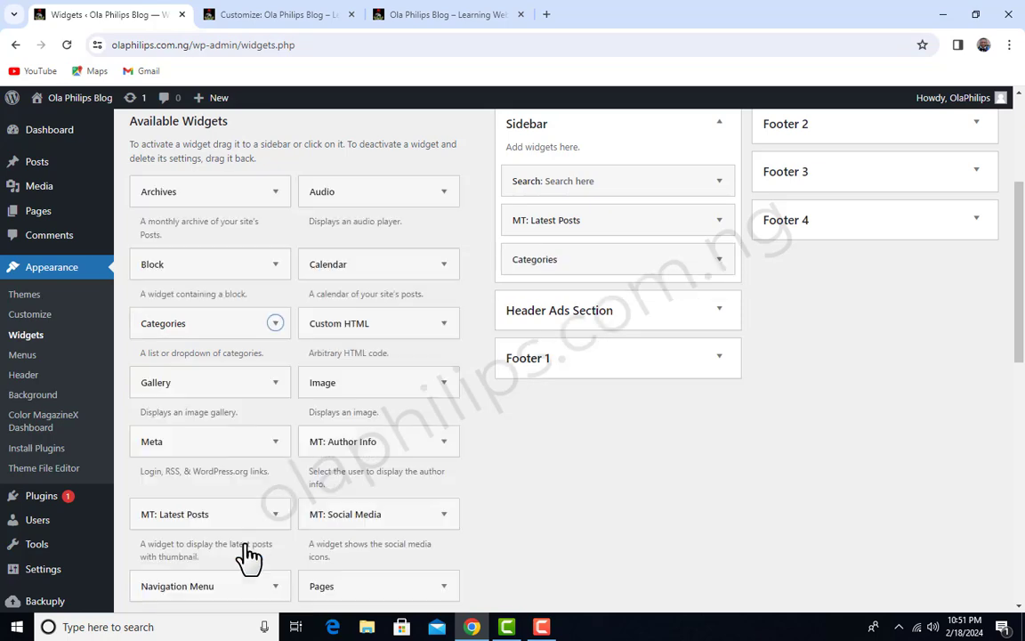
Title the Sidebar's Categories widget "Categories", enable post counts and hierarchy, then save and collapse its settings
click(560, 378)
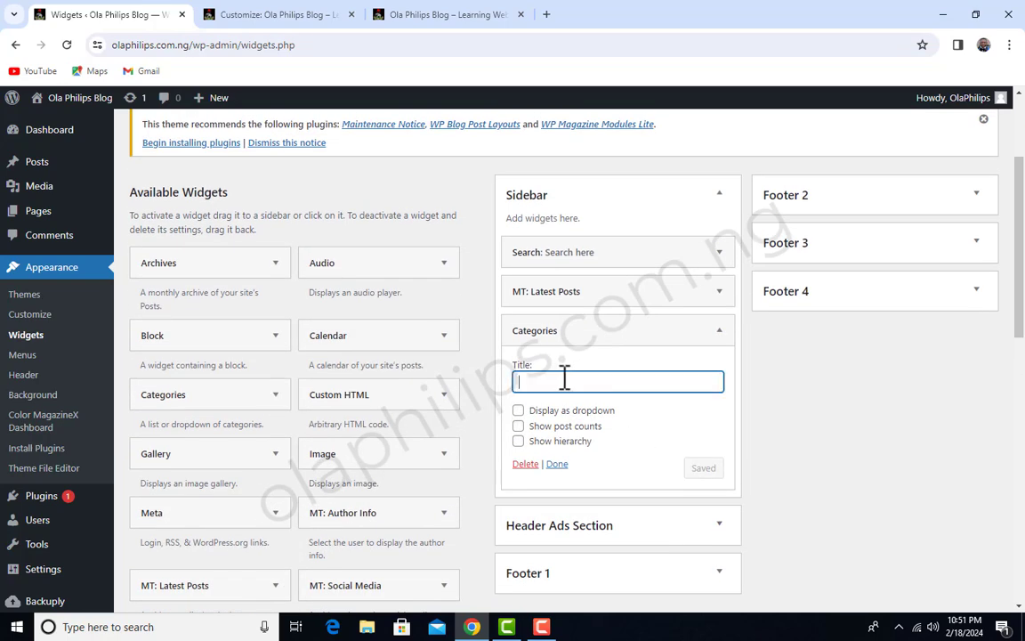
text(Ca)
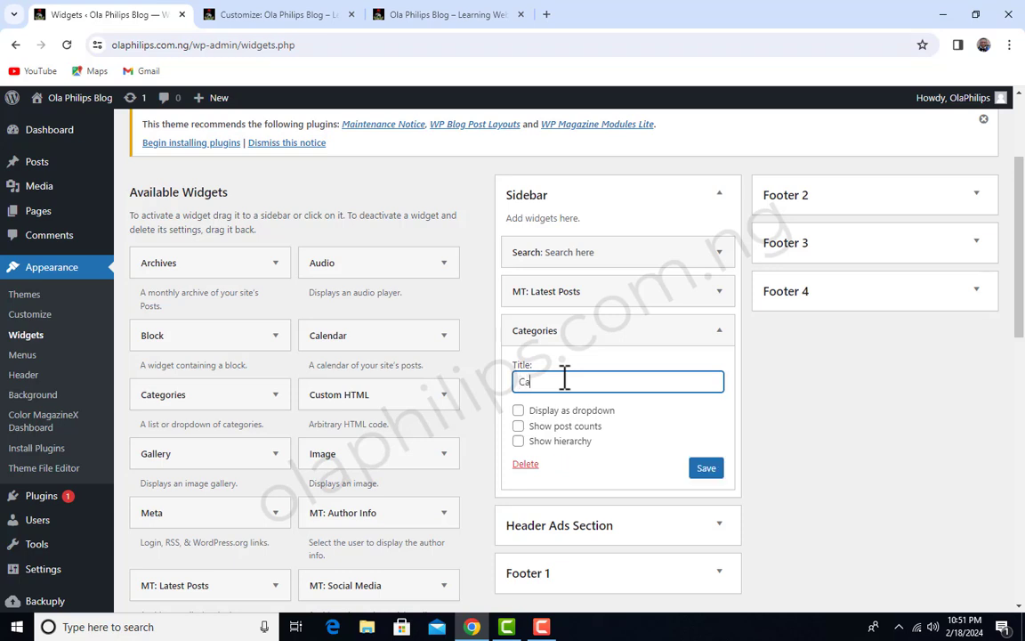
text(tegories)
click(518, 426)
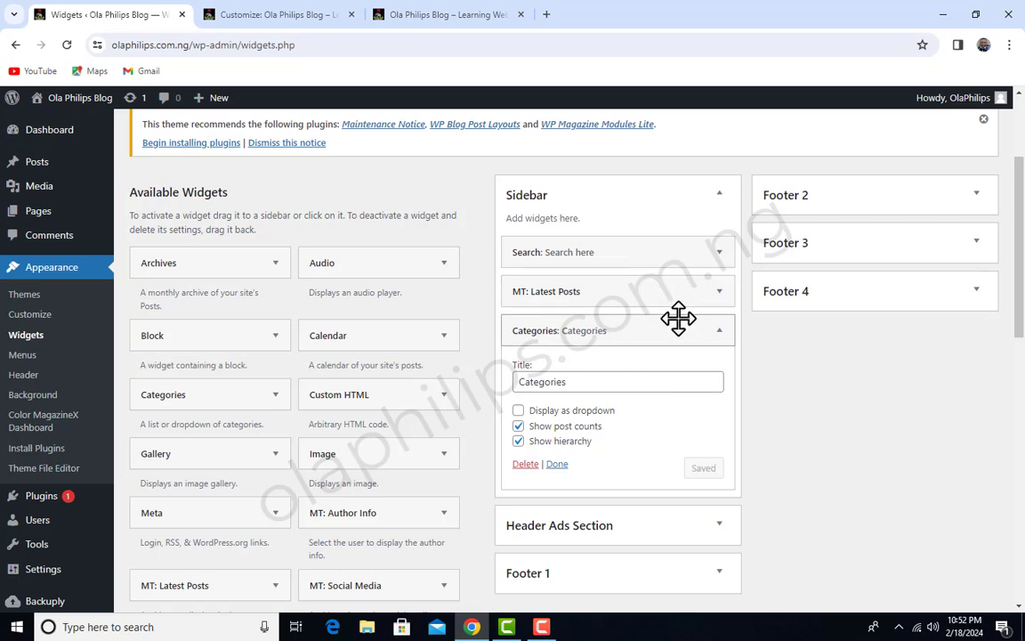
click(720, 334)
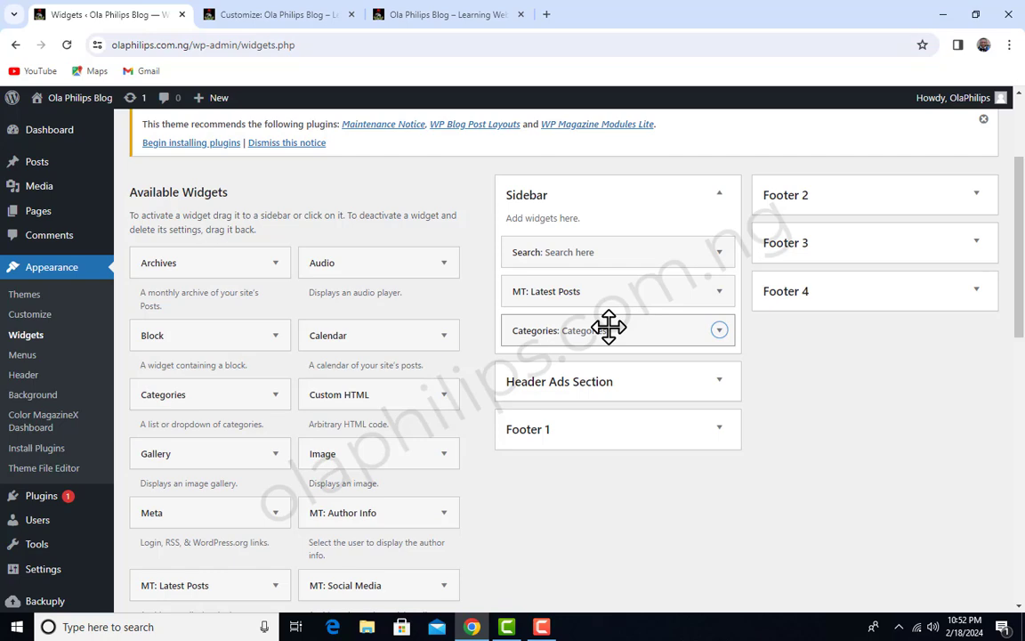
Reload the live homepage and check the Categories list in its sidebar
click(443, 12)
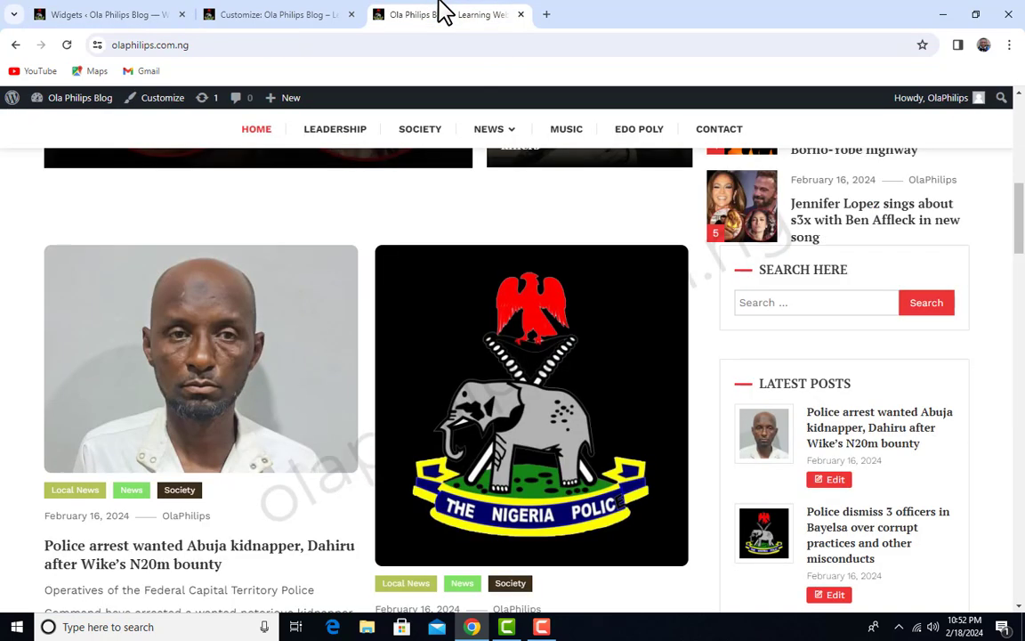
click(68, 44)
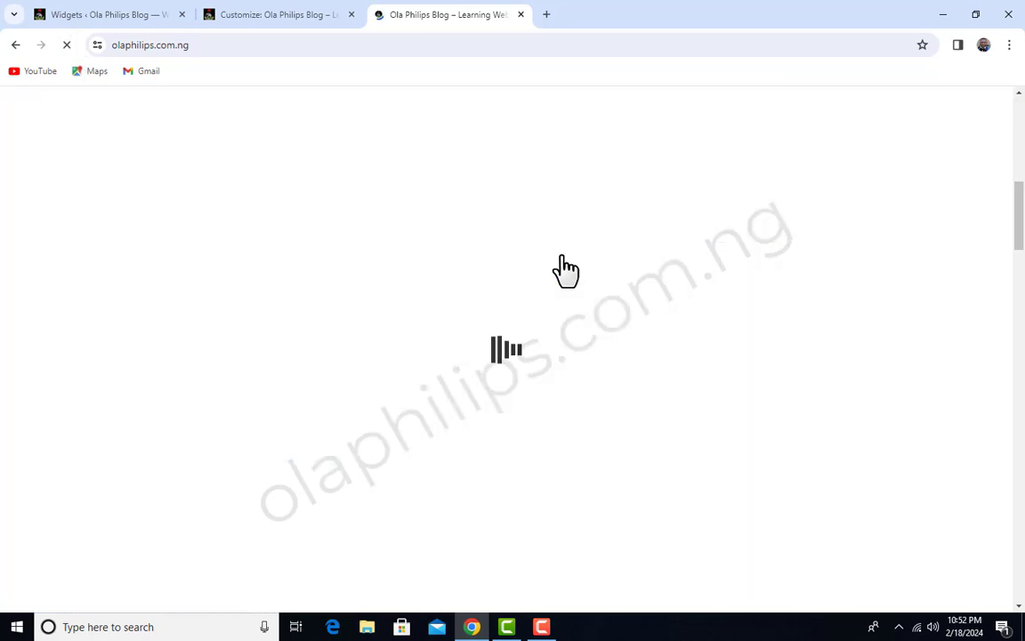
scroll(893, 256, down, 3)
scroll(805, 334, up, 4)
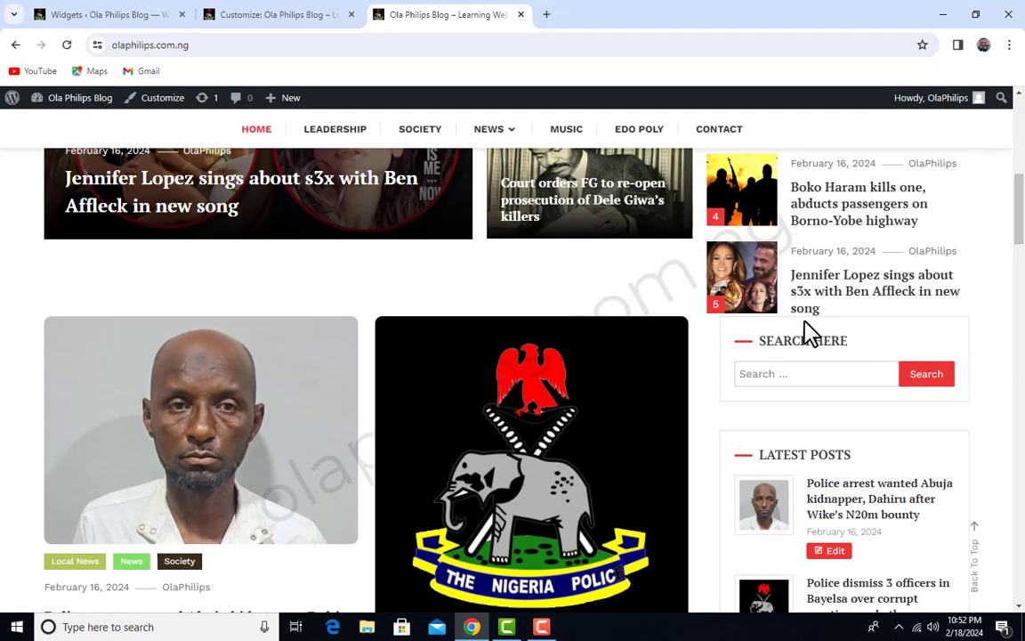
scroll(823, 359, down, 7)
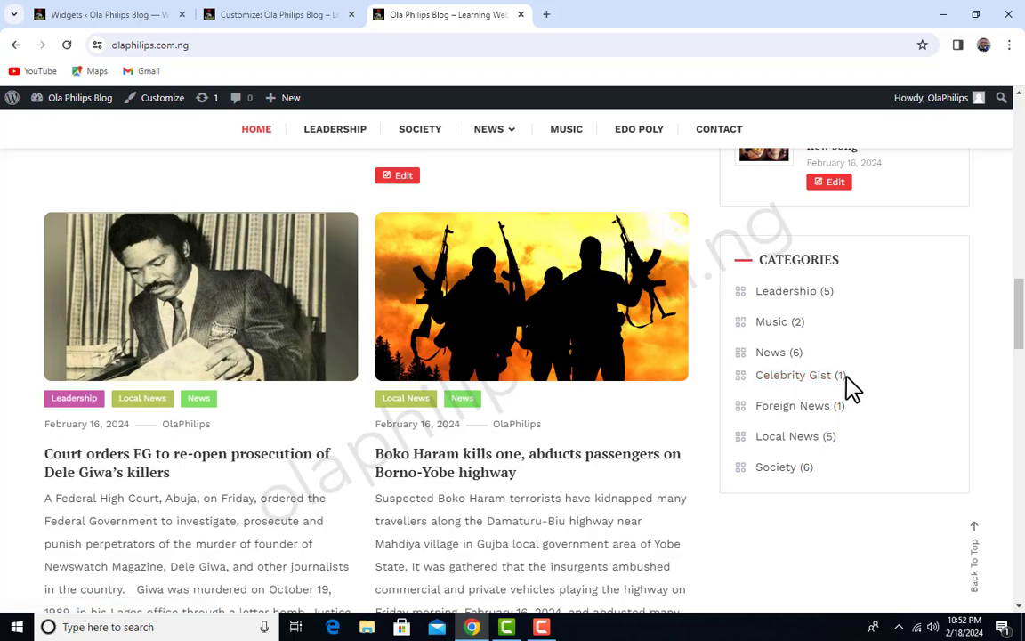
scroll(817, 400, down, 9)
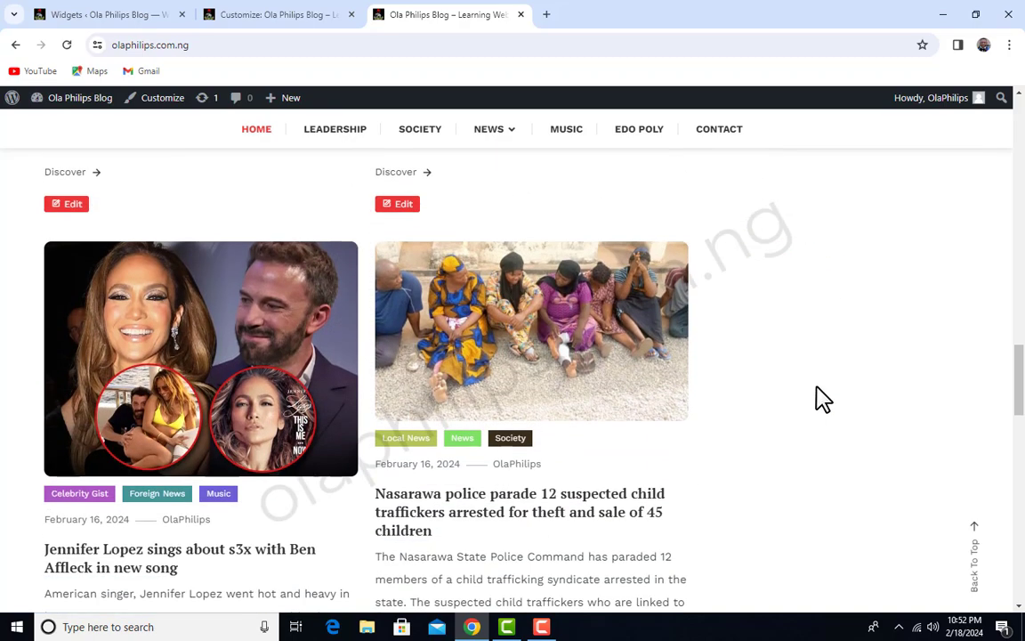
Examine the live homepage from the header through Featured News and the sidebar widgets down to the footer
scroll(818, 399, up, 6)
scroll(817, 398, up, 12)
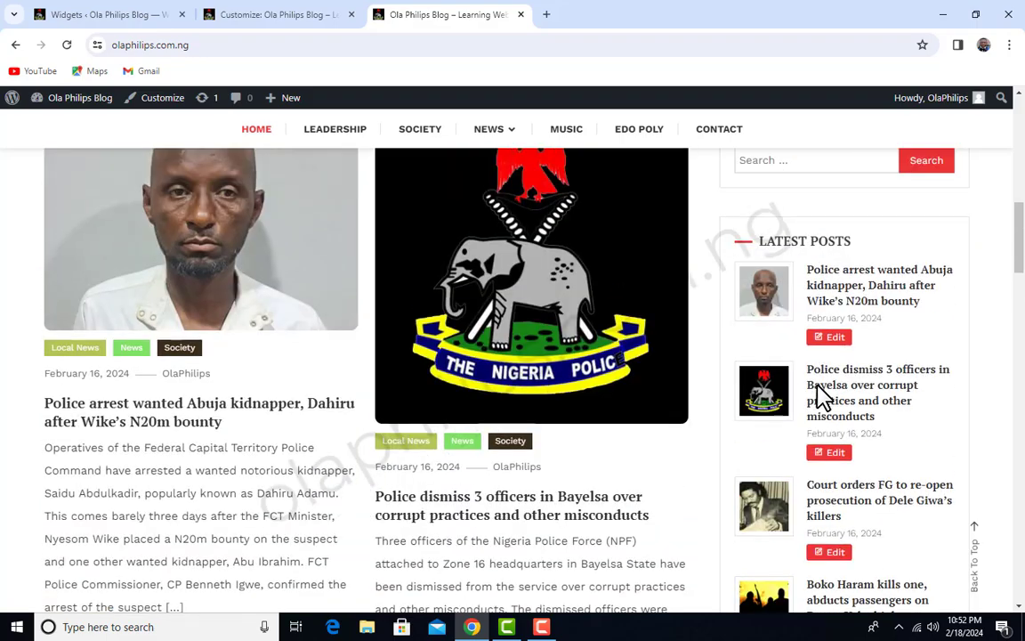
scroll(819, 394, up, 6)
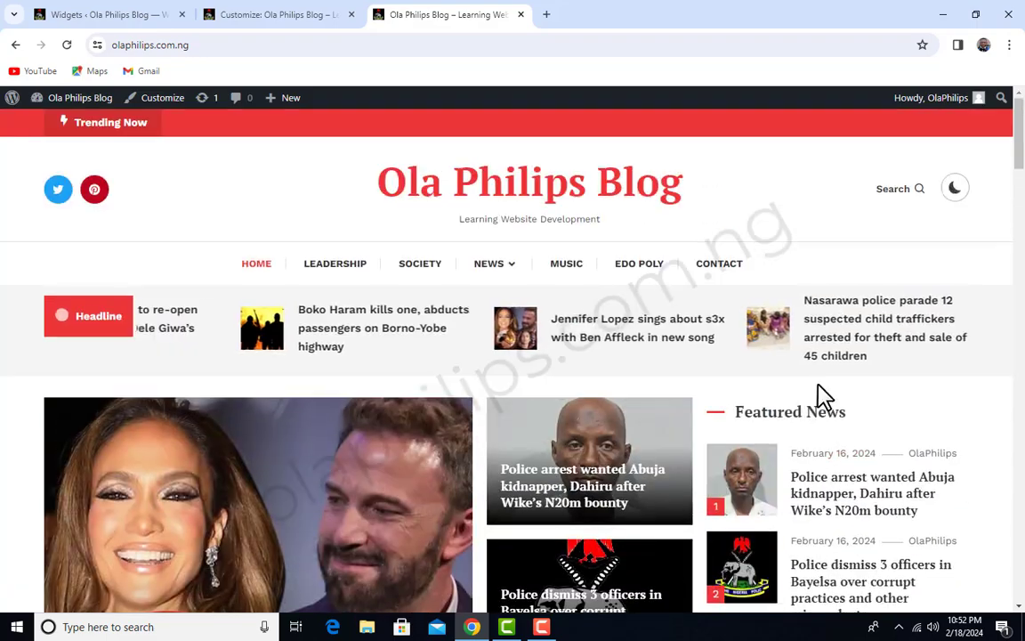
scroll(806, 389, down, 7)
scroll(685, 348, up, 5)
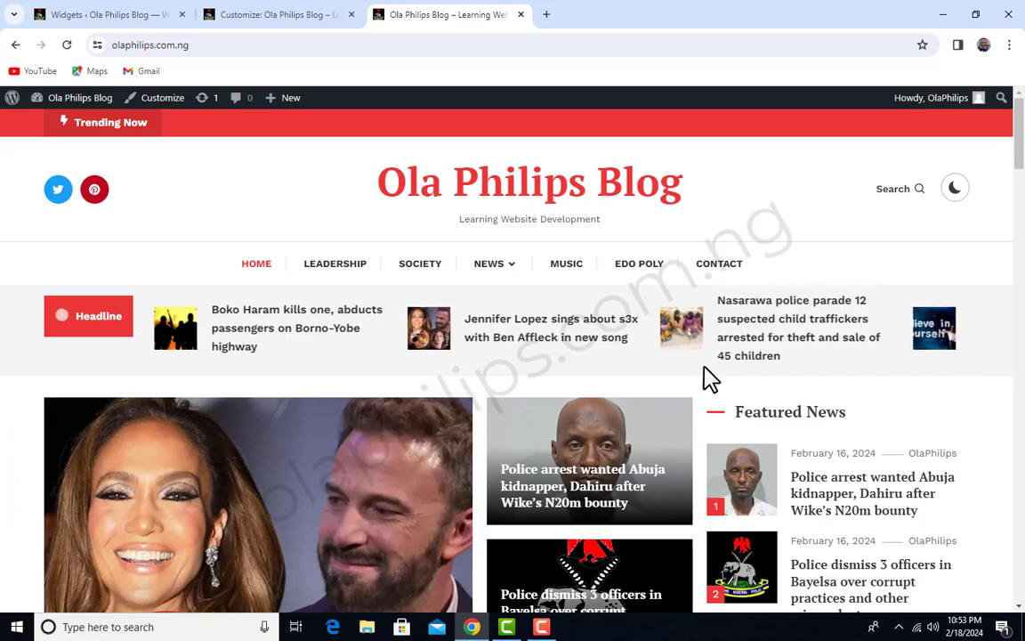
scroll(710, 378, down, 10)
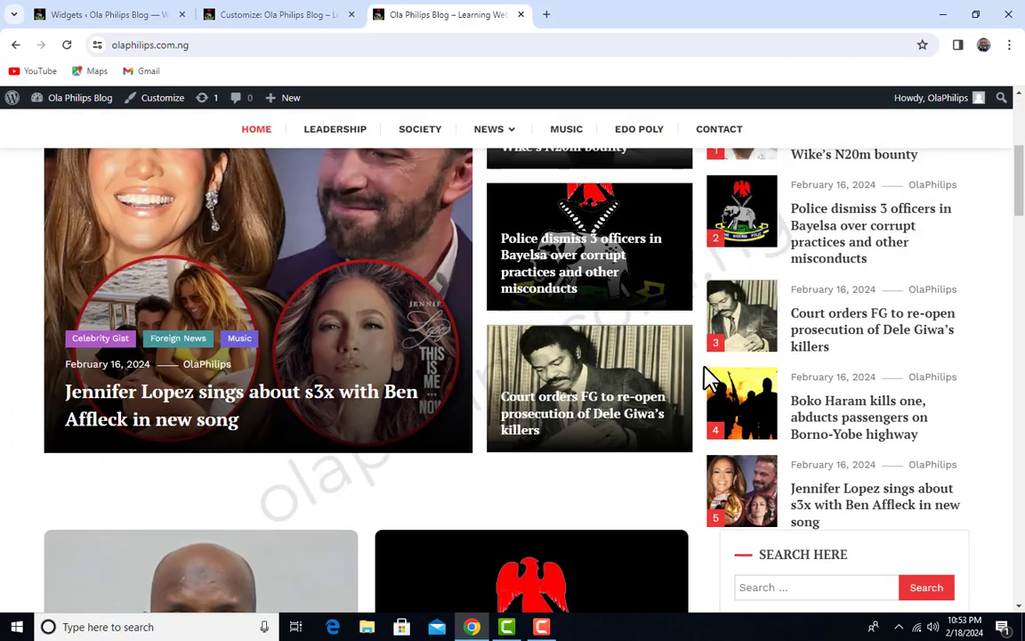
scroll(710, 378, down, 12)
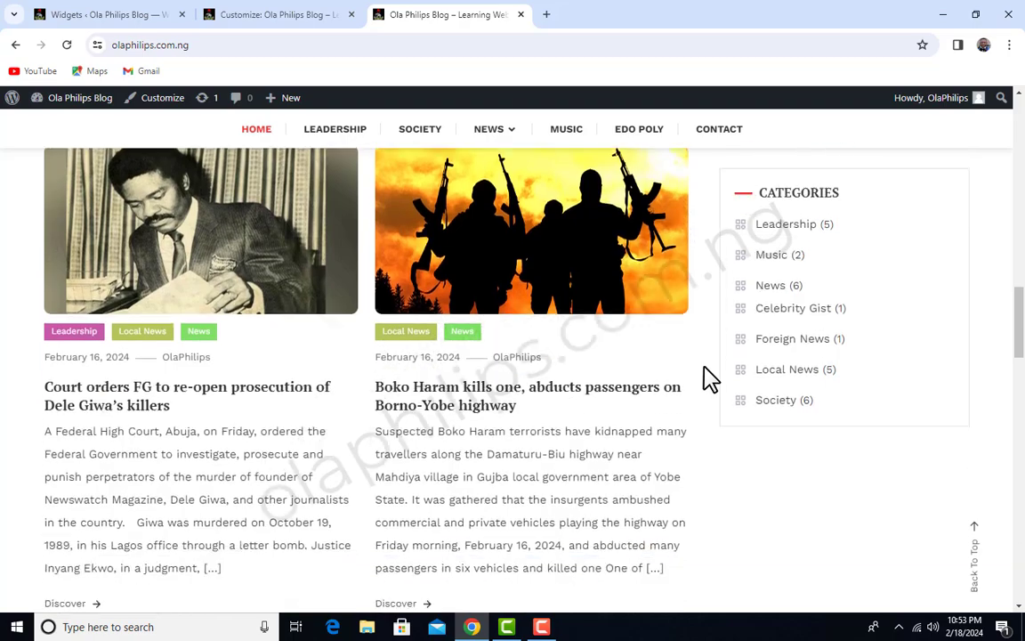
scroll(710, 378, down, 10)
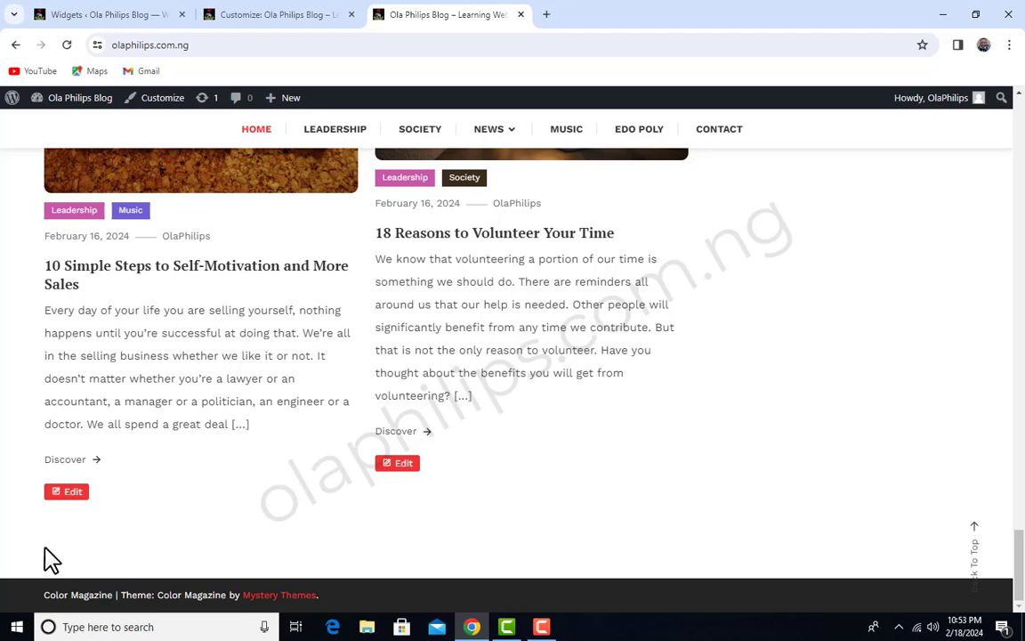
Go back to the Widgets admin page and add the Categories widget to the Footer 1 area
click(161, 12)
scroll(424, 306, down, 1)
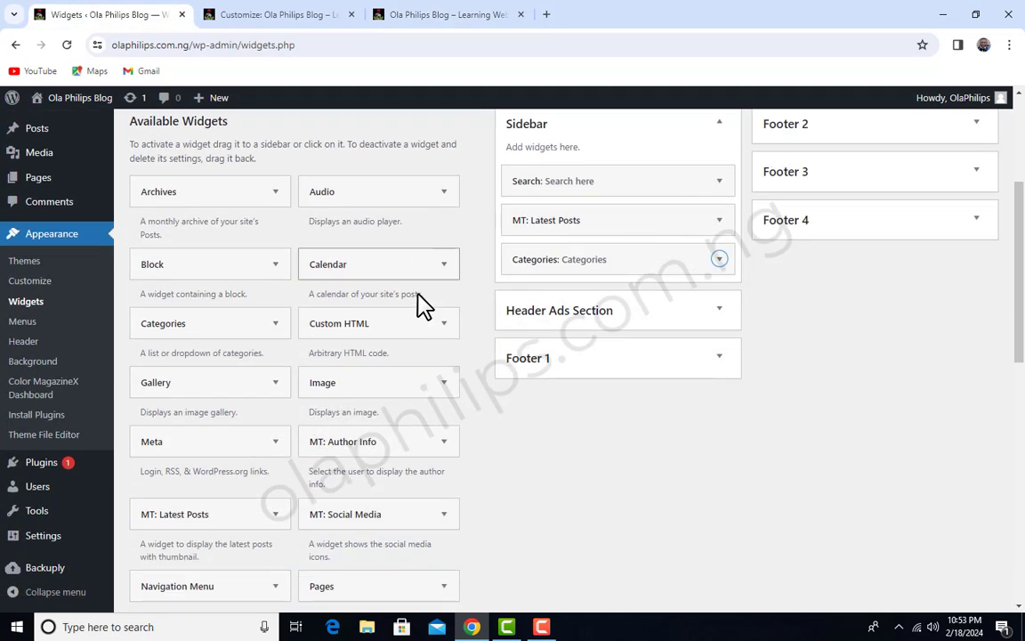
click(281, 332)
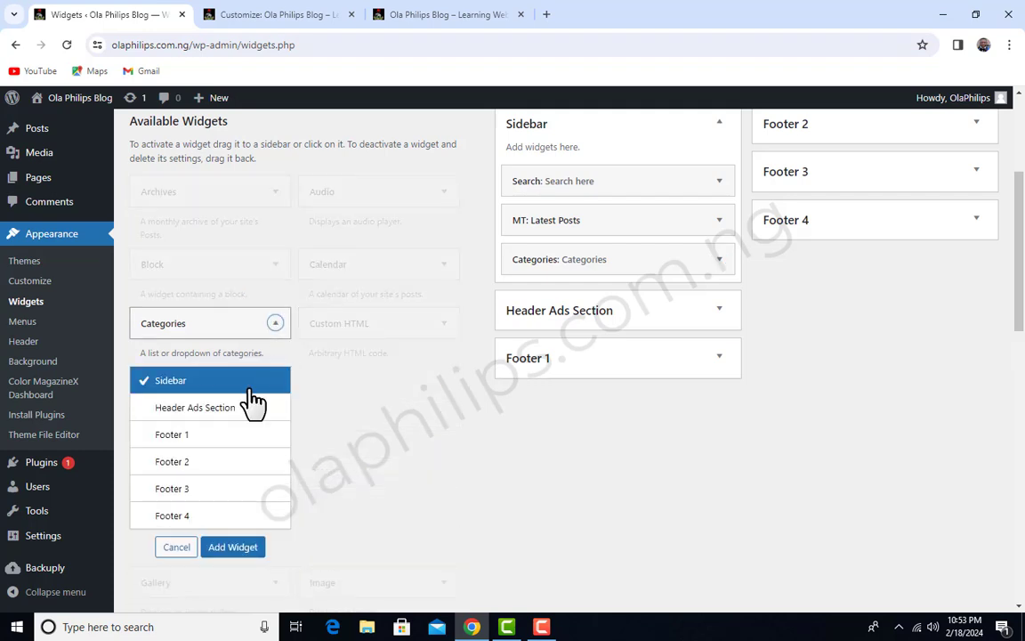
click(162, 435)
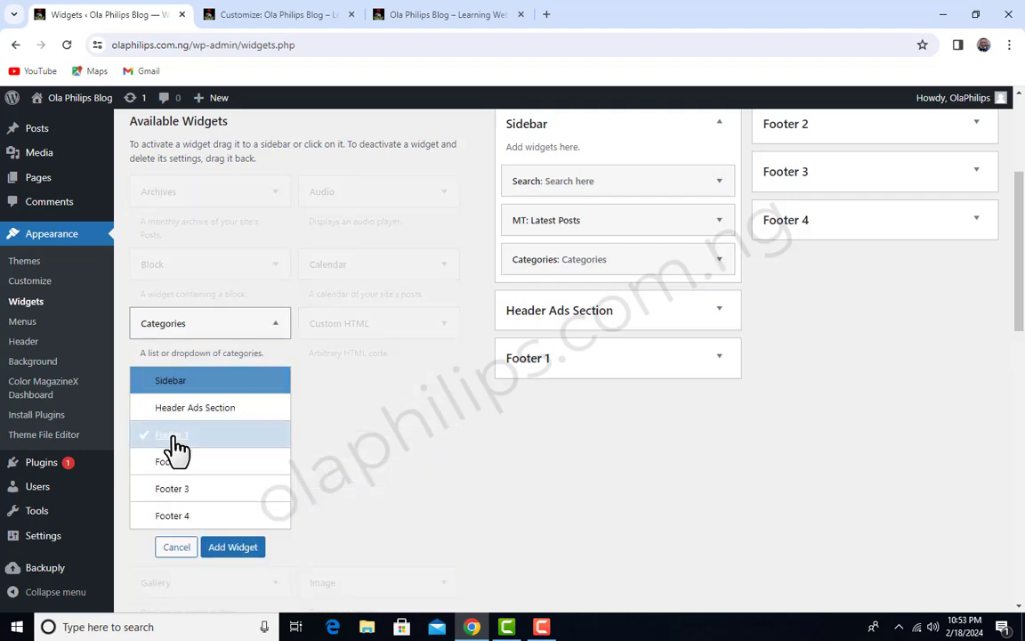
click(237, 550)
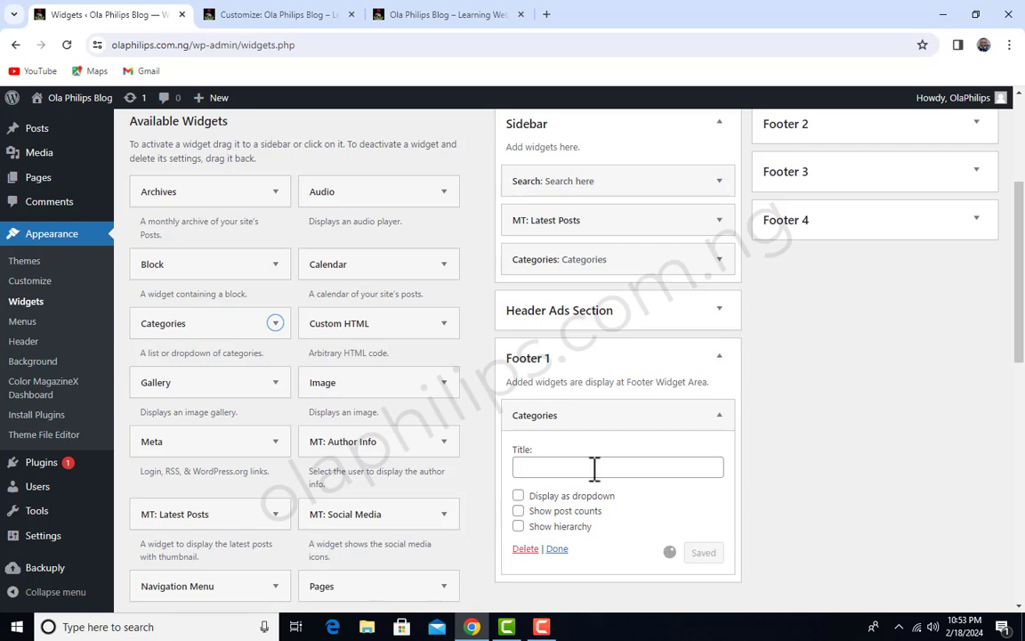
Title Footer 1's Categories widget "Categories", enable post counts and hierarchy, then save and collapse its settings
scroll(622, 449, down, 1)
scroll(623, 427, down, 2)
click(620, 324)
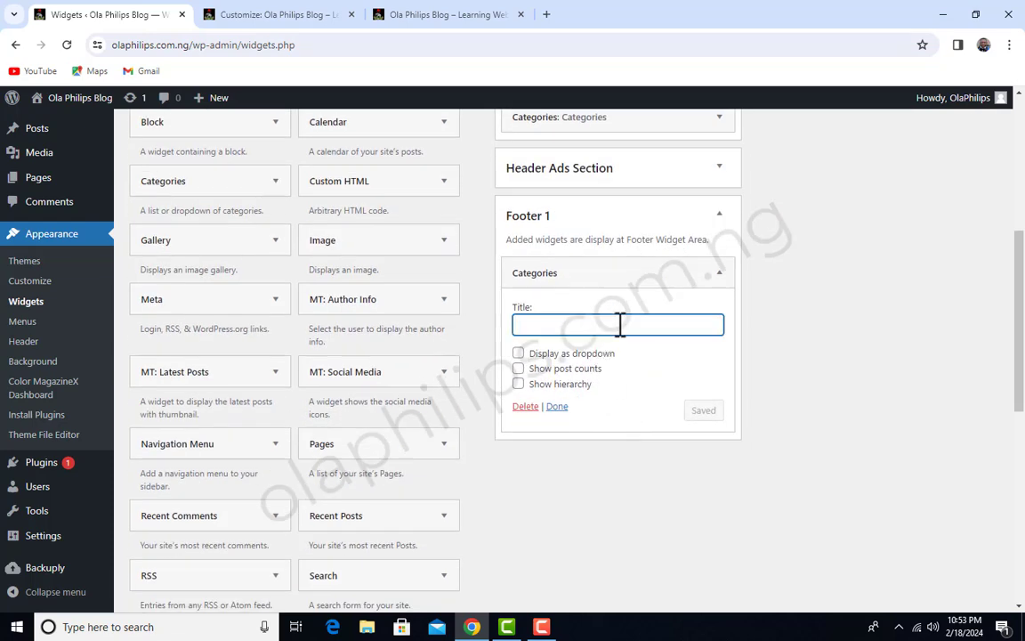
text(Categories)
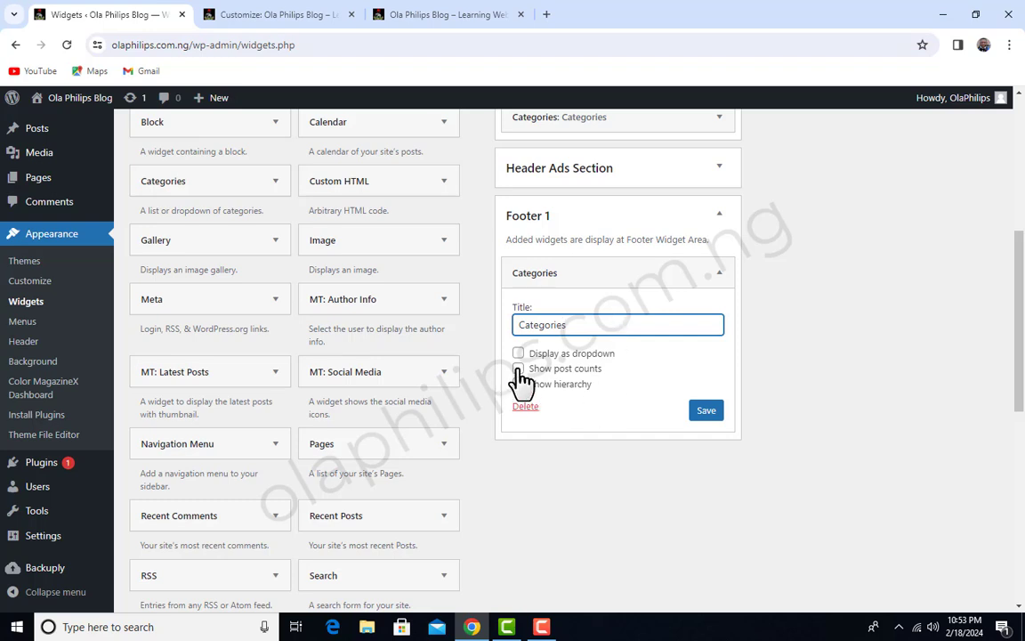
click(519, 369)
click(519, 368)
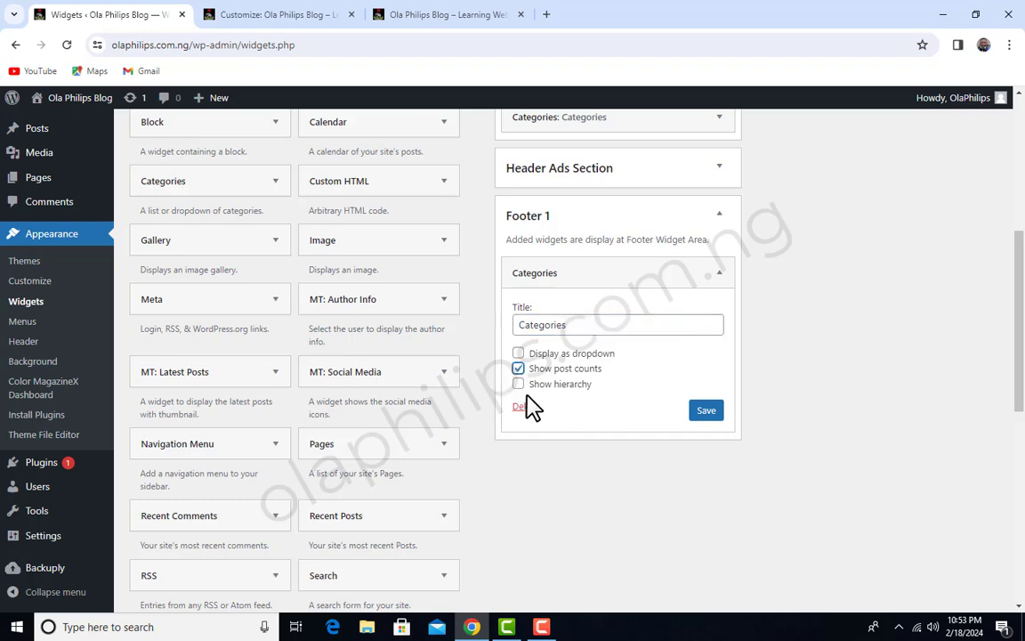
scroll(719, 356, down, 1)
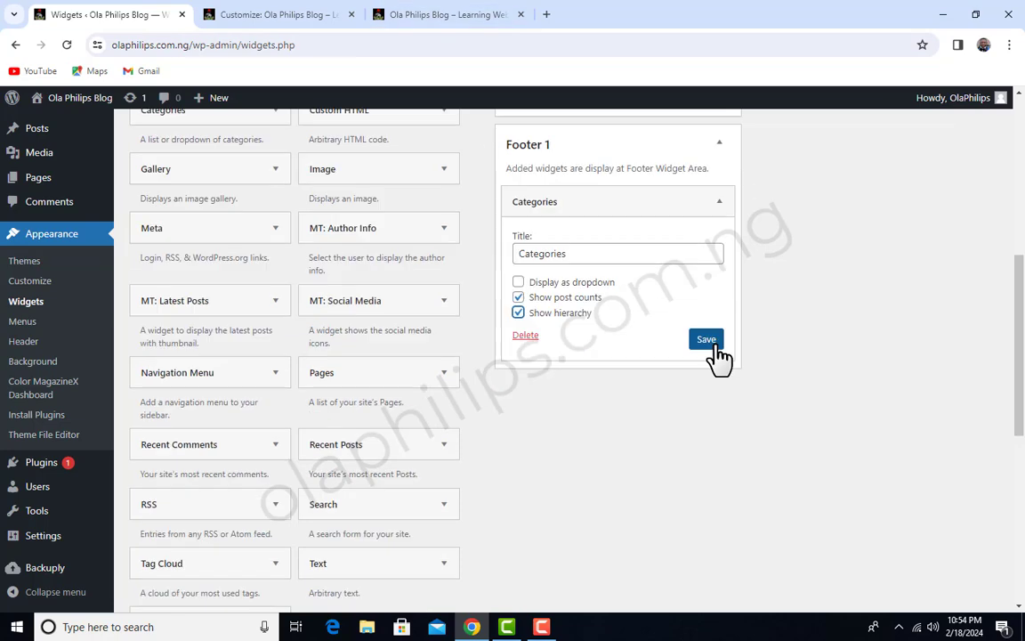
click(719, 354)
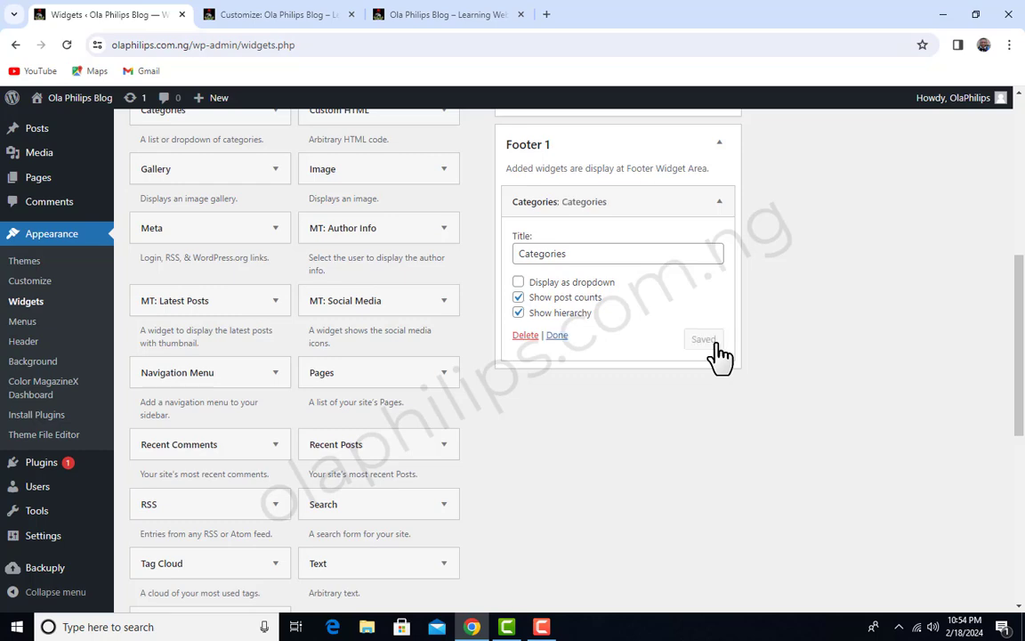
click(721, 201)
Reload the live homepage and check the Categories list in its footer
click(409, 13)
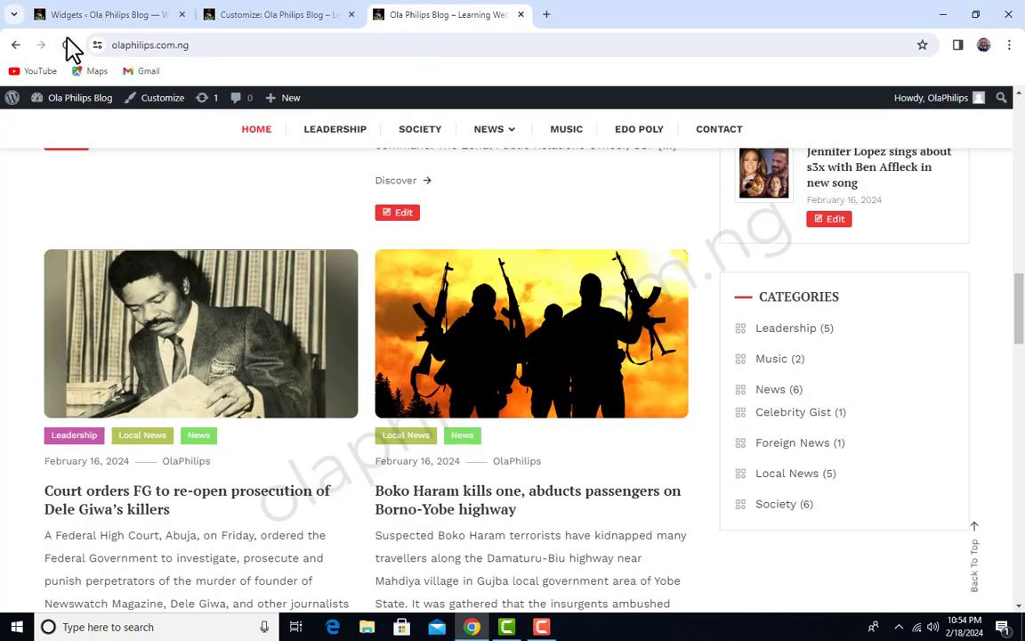
click(67, 43)
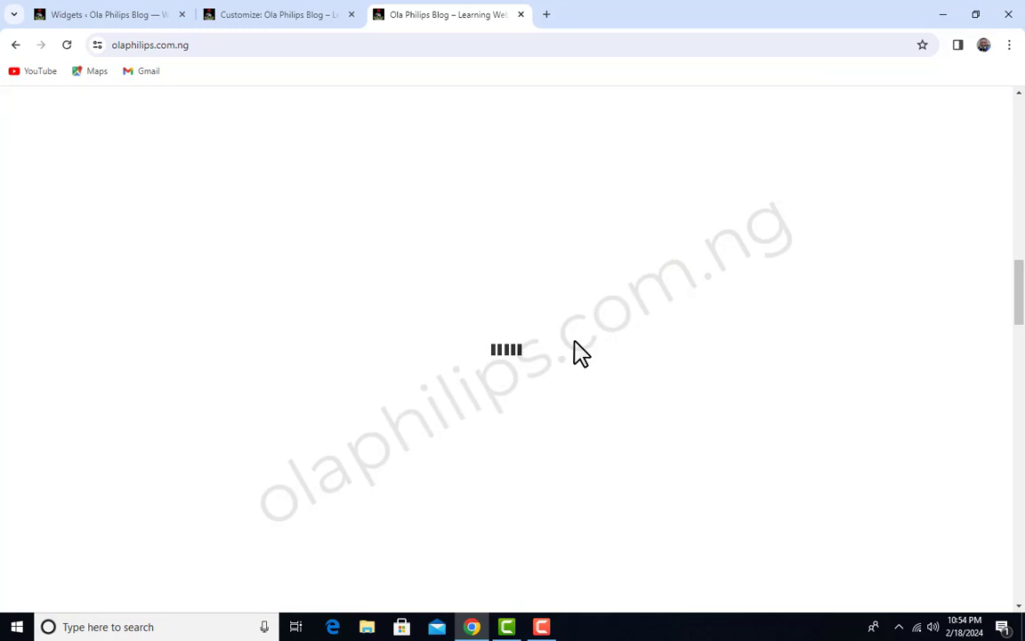
scroll(578, 354, down, 15)
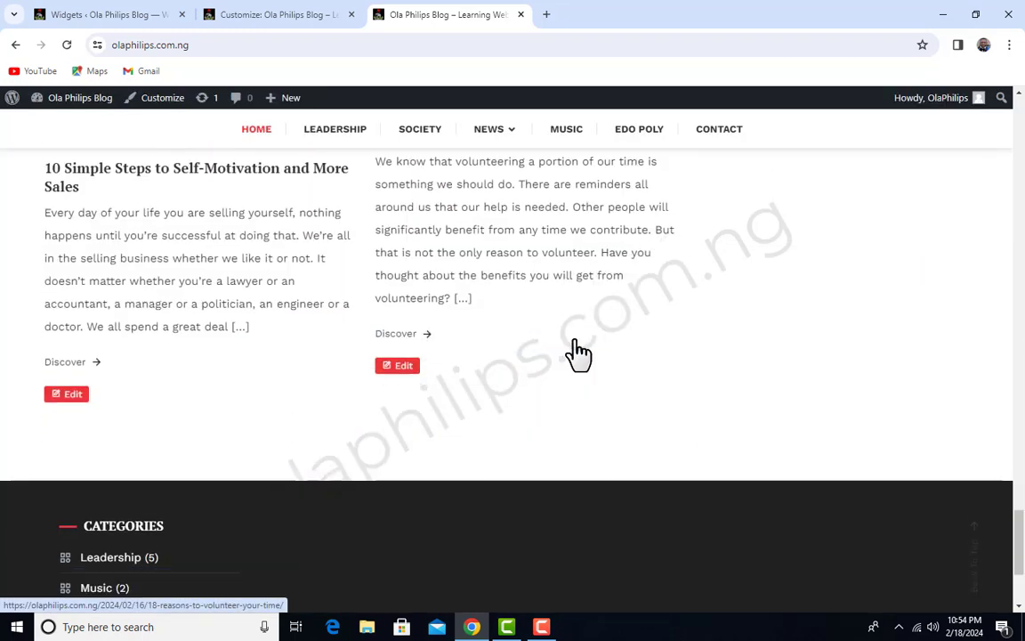
scroll(579, 354, down, 3)
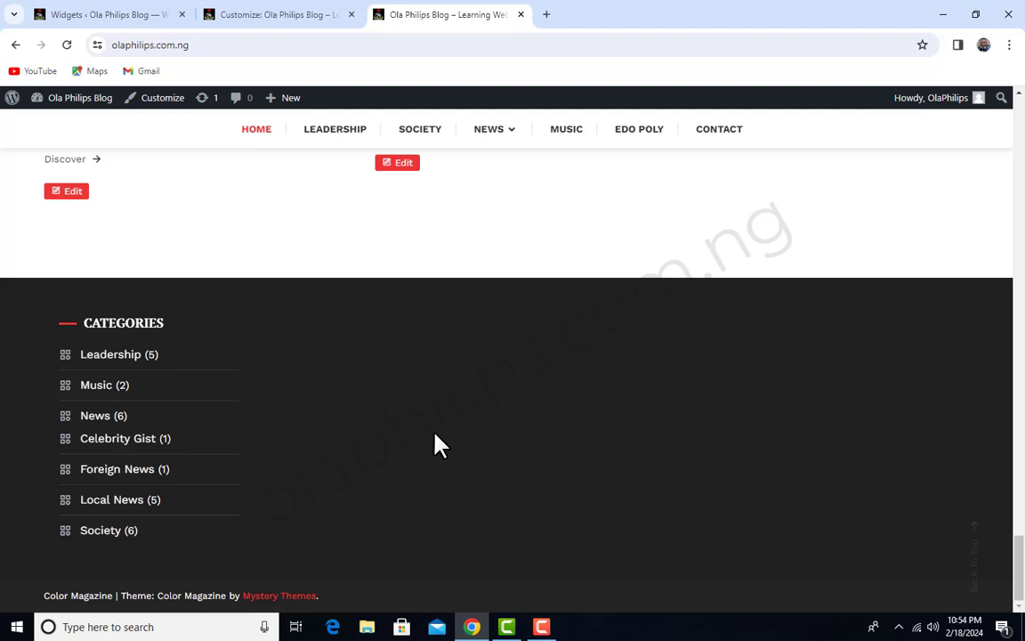
Return to the Widgets admin page and add the MT: Latest Posts widget to the Footer 2 area
click(290, 18)
click(141, 14)
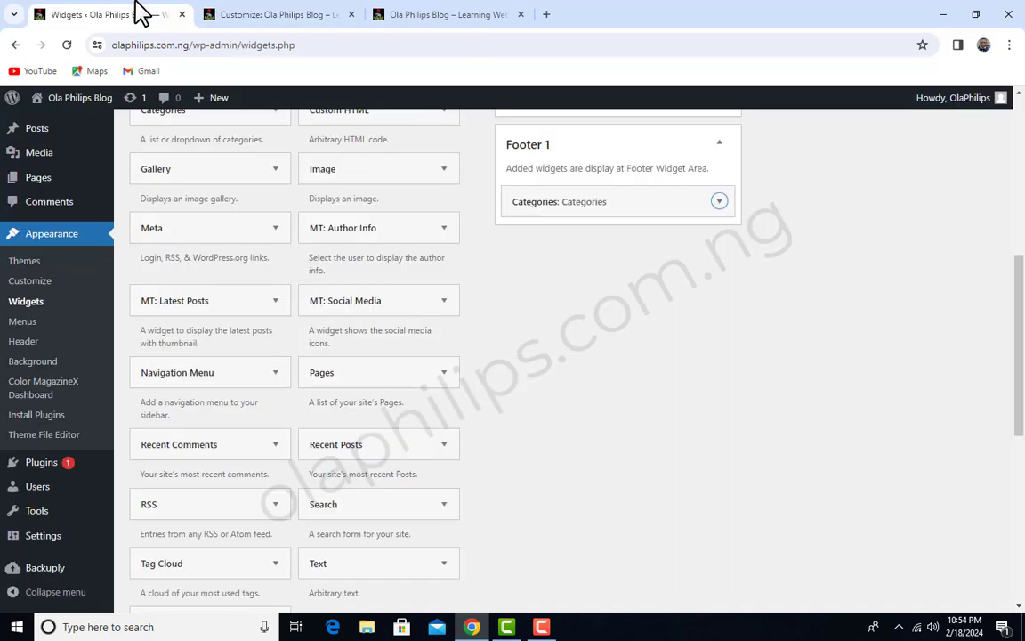
scroll(452, 310, down, 1)
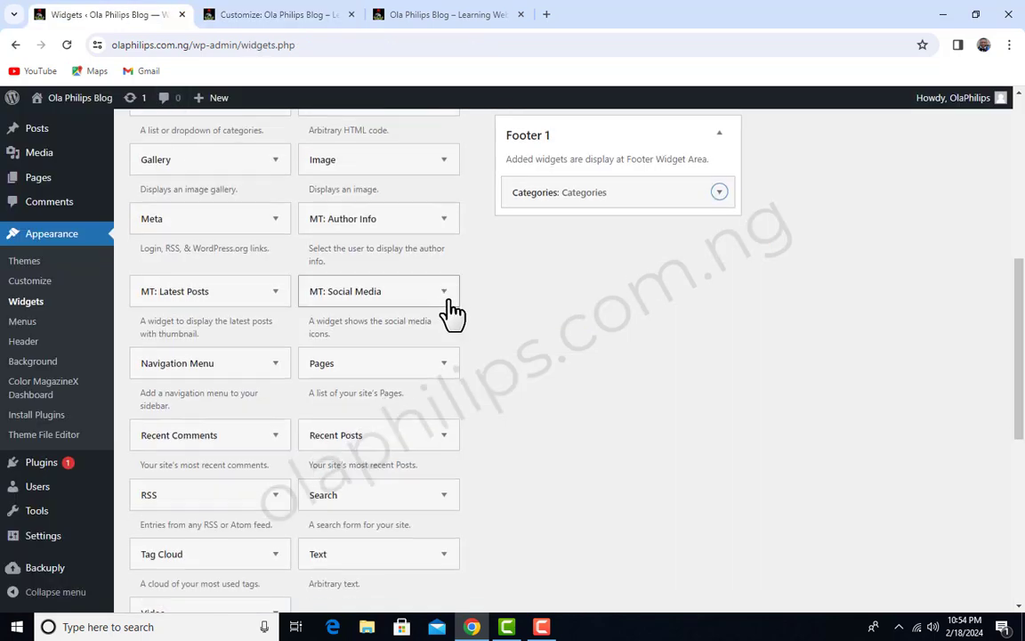
scroll(452, 309, down, 2)
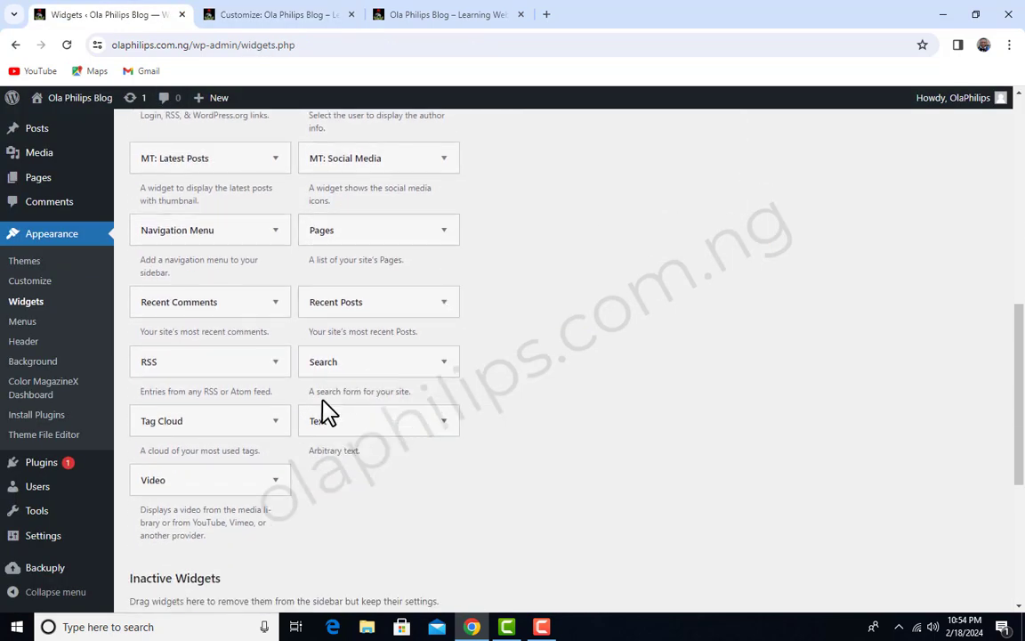
scroll(326, 409, up, 2)
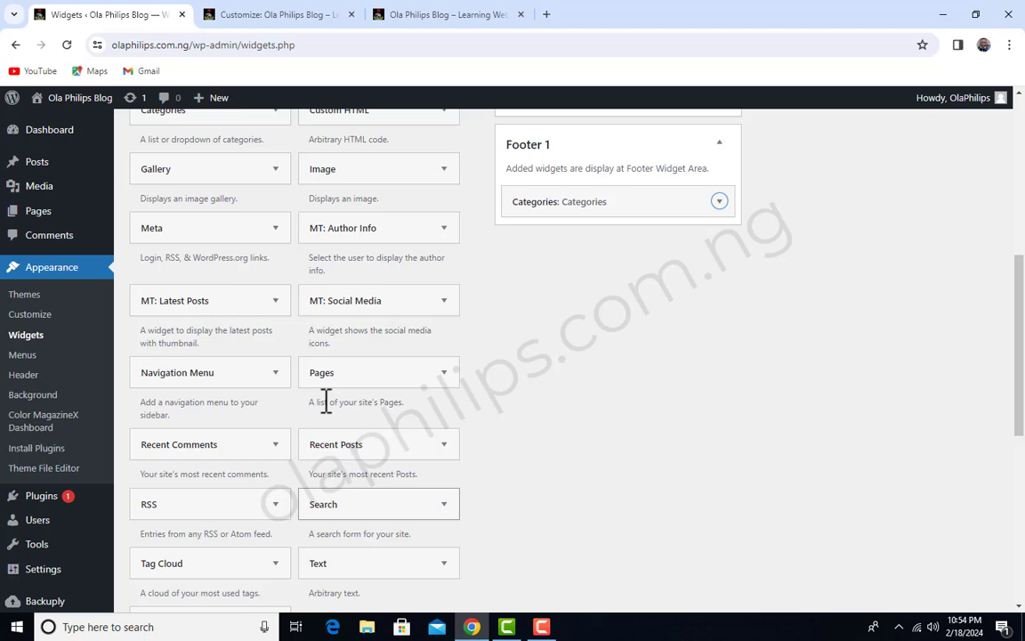
click(278, 305)
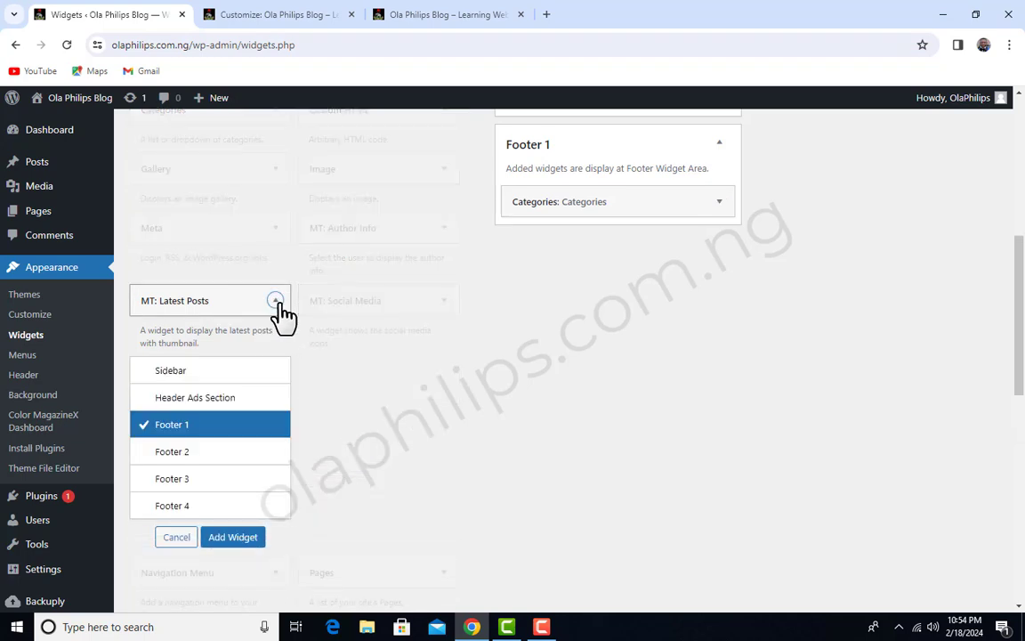
click(174, 452)
click(227, 539)
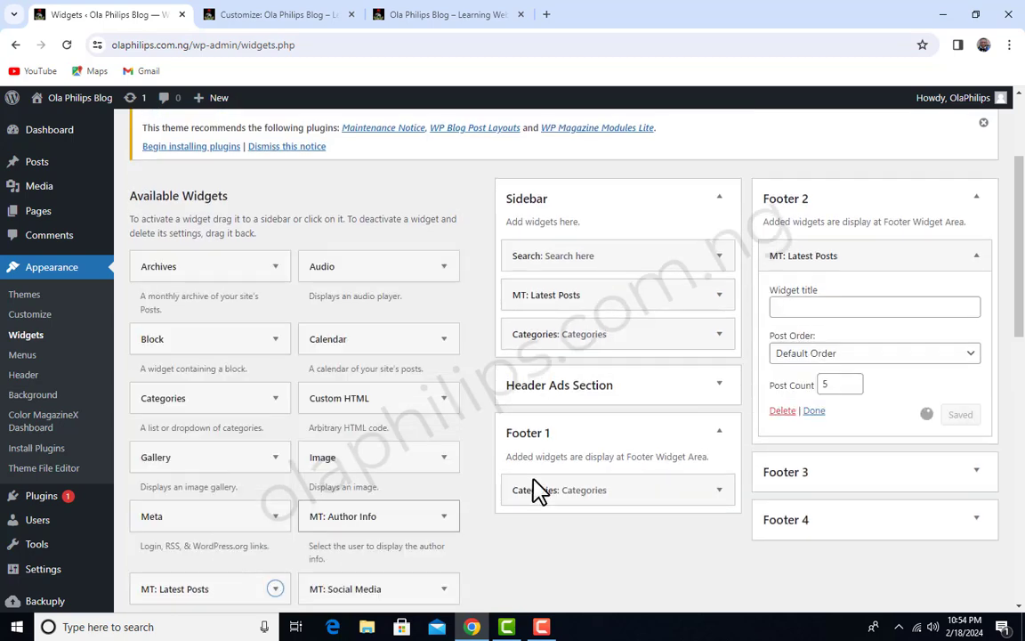
Title Footer 2's latest posts widget "Latest Post", set its post order to Random Order, and save it
click(823, 307)
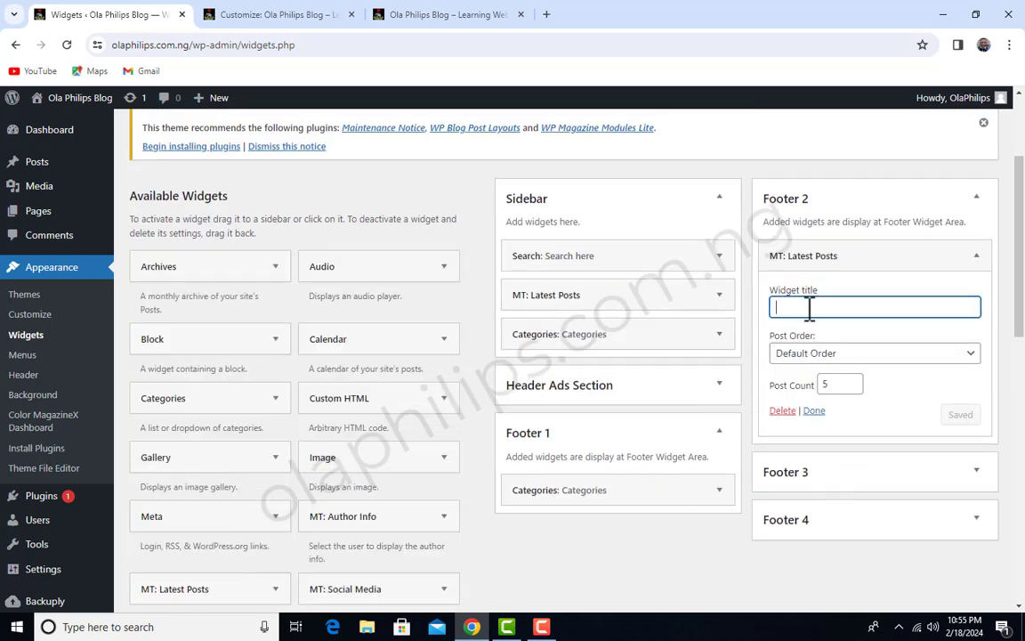
text(Latest Post)
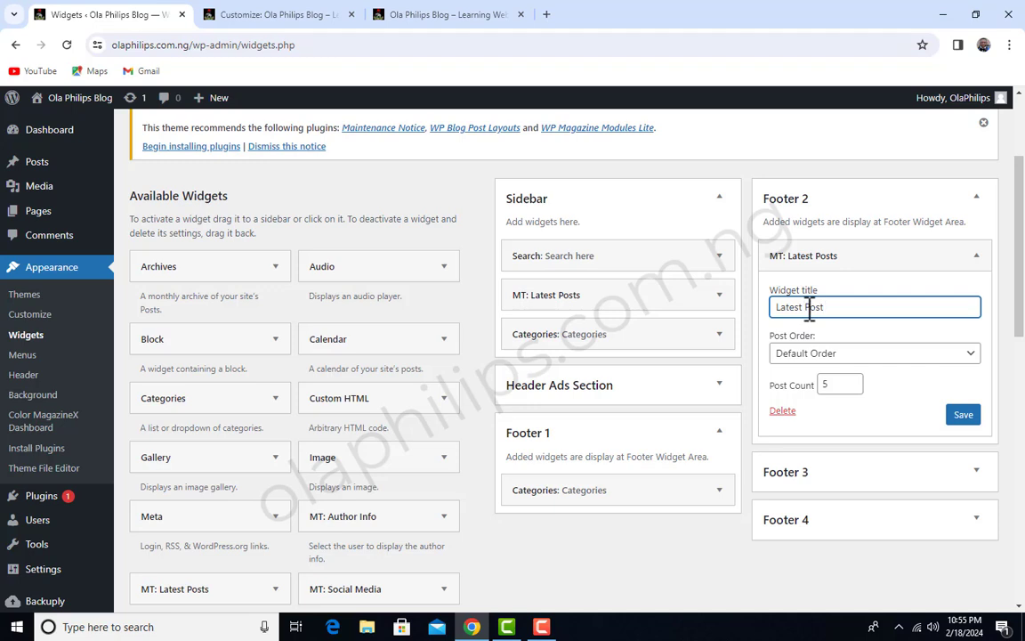
click(908, 356)
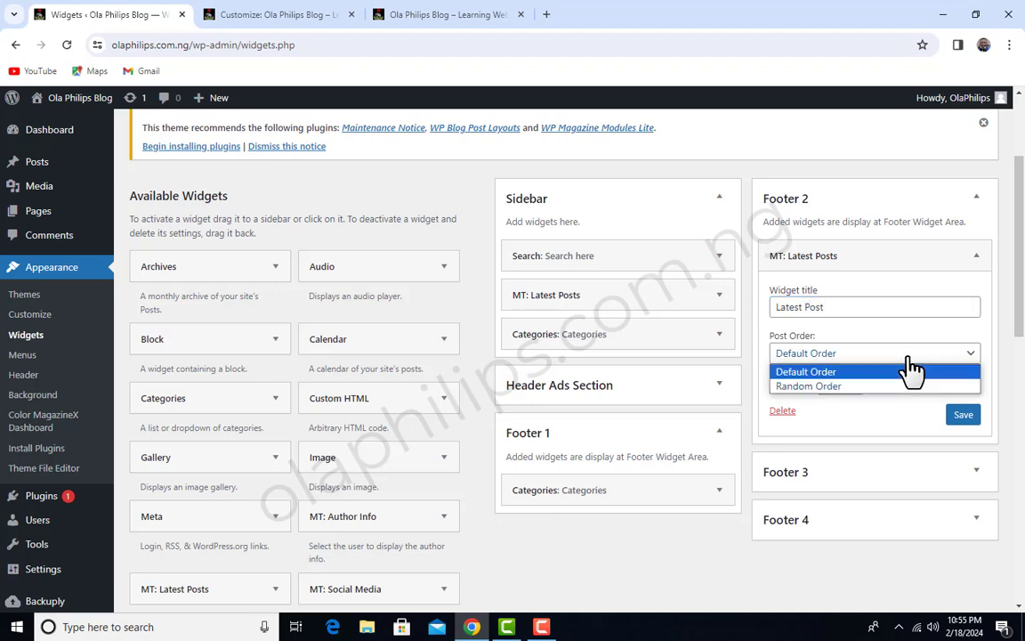
click(860, 386)
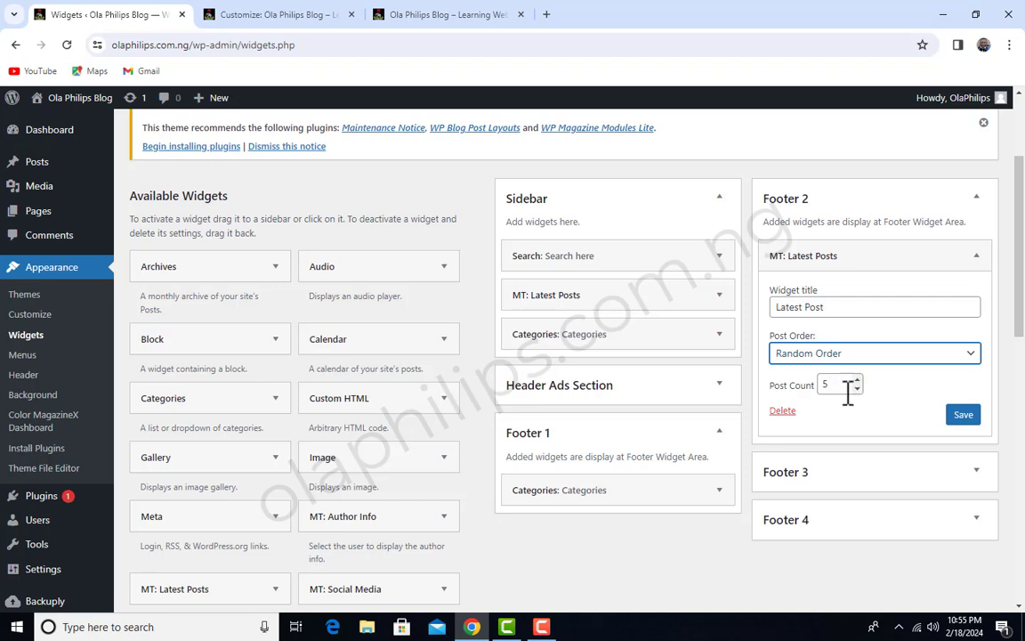
click(965, 416)
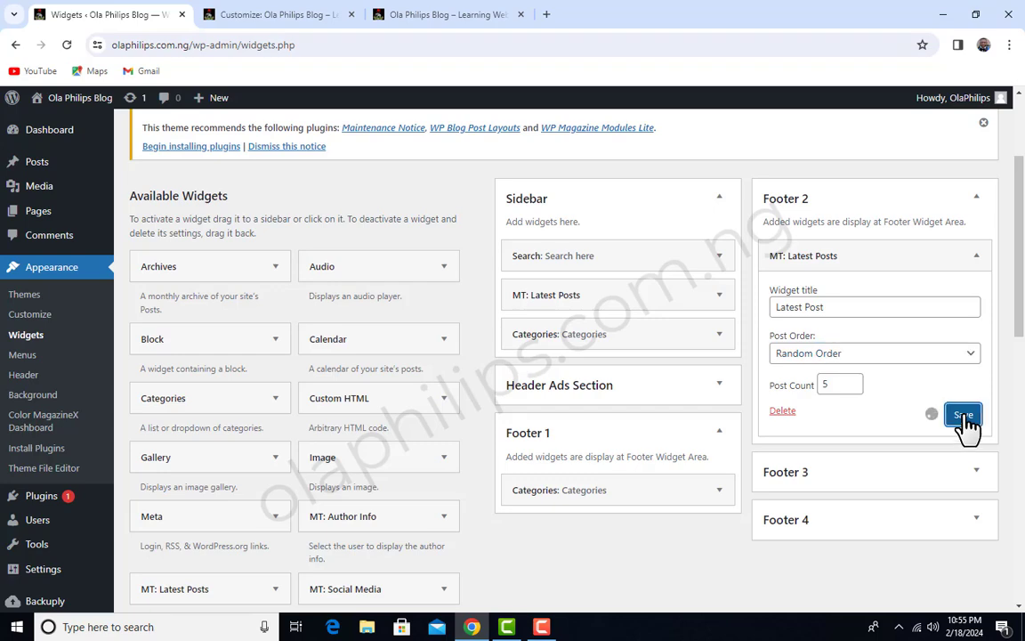
Check the Latest Post list beside the categories in the live homepage's footer
click(474, 19)
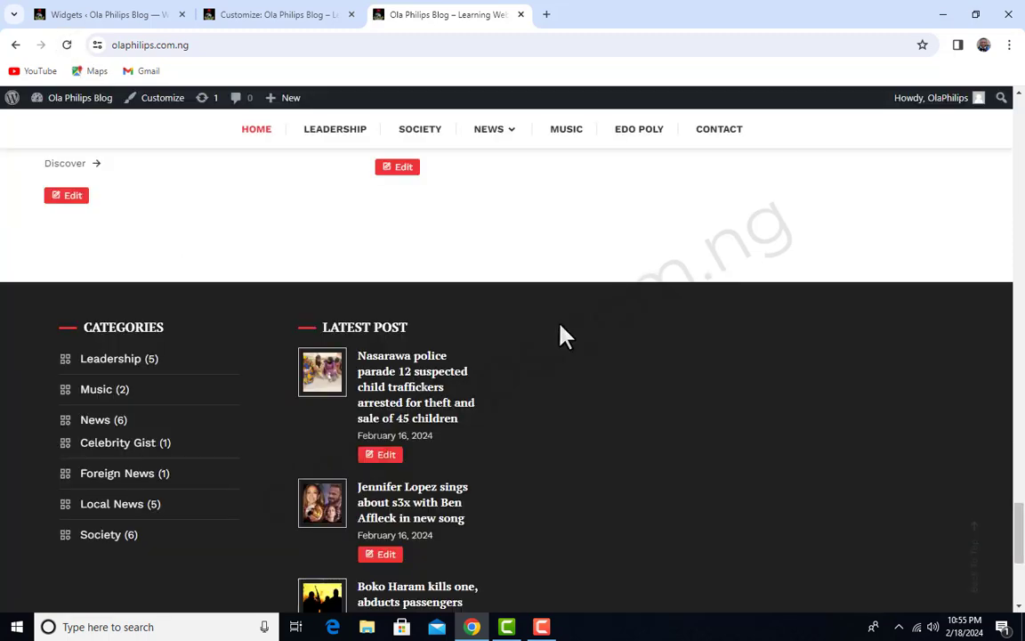
scroll(560, 336, down, 4)
scroll(560, 336, up, 5)
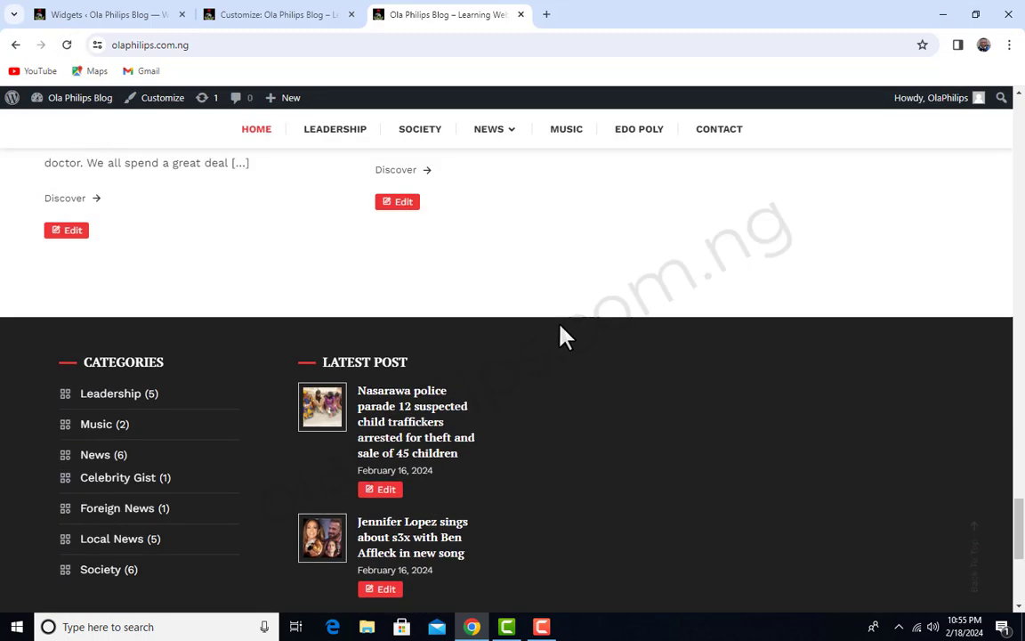
scroll(560, 336, down, 3)
scroll(370, 396, down, 1)
scroll(373, 392, up, 2)
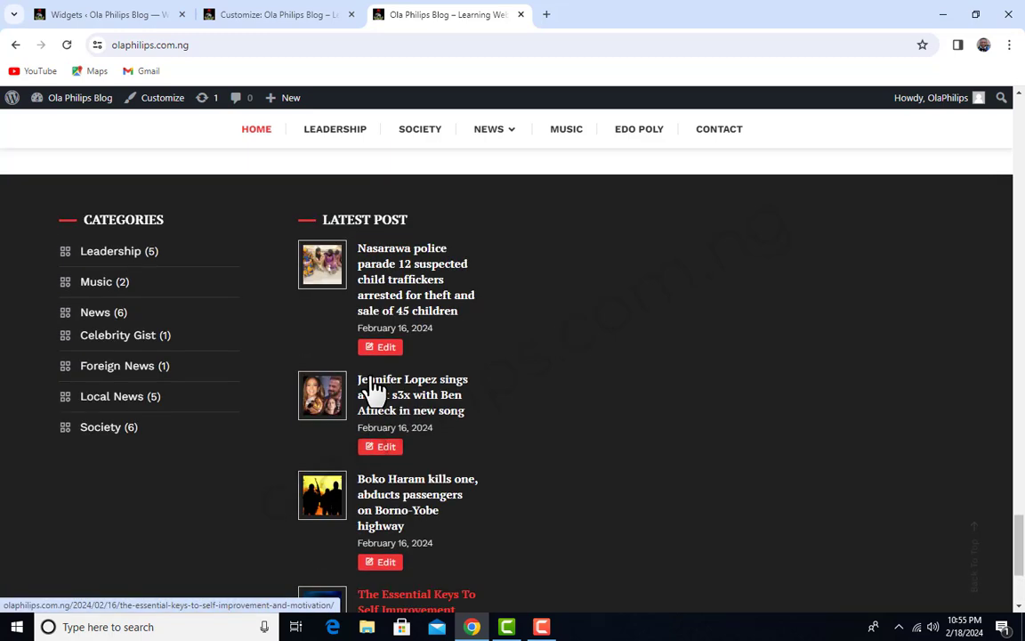
scroll(396, 432, up, 1)
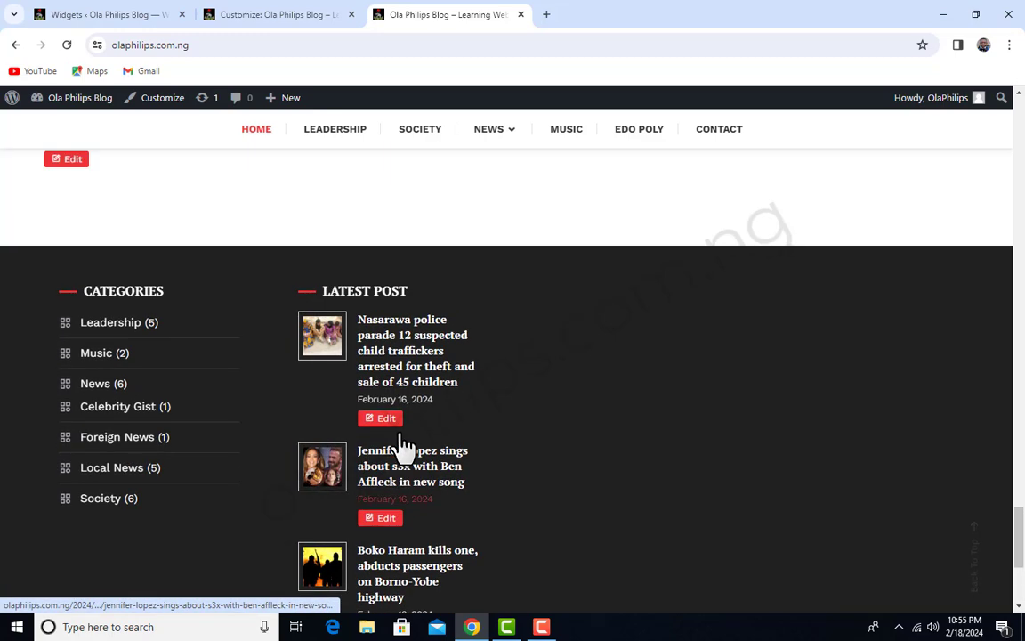
Go back to the Widgets page, set Footer 2's Latest Post widget to a post count of 3, and save it
click(305, 7)
click(76, 13)
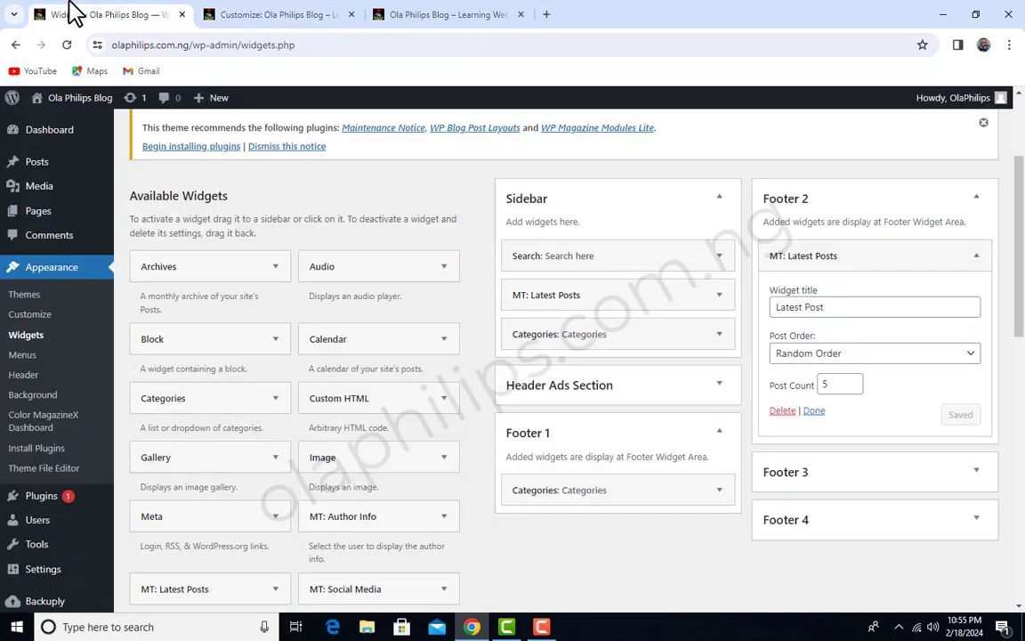
click(857, 388)
click(856, 388)
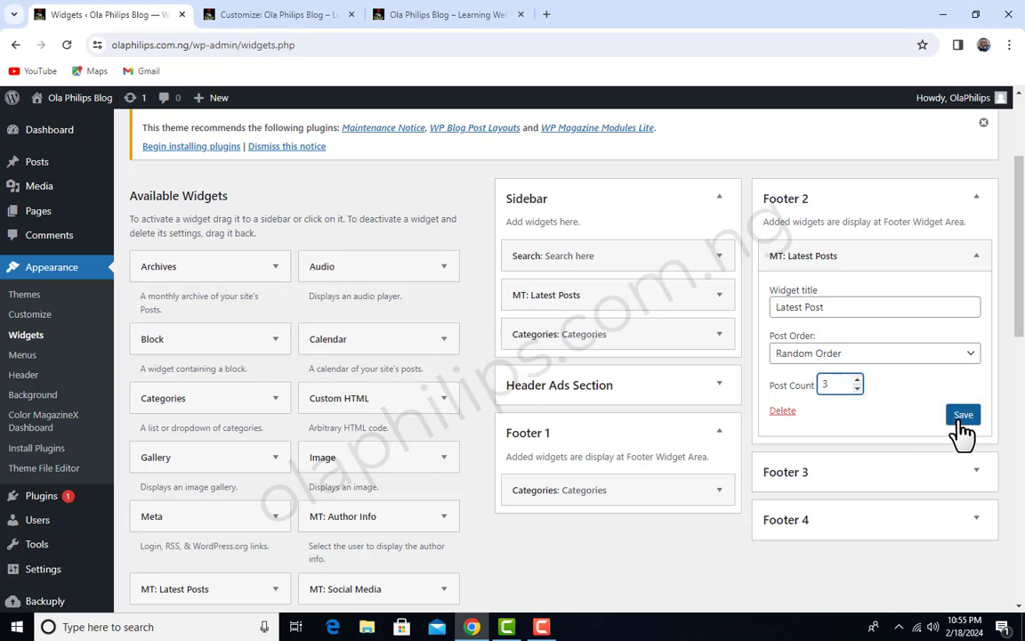
click(960, 416)
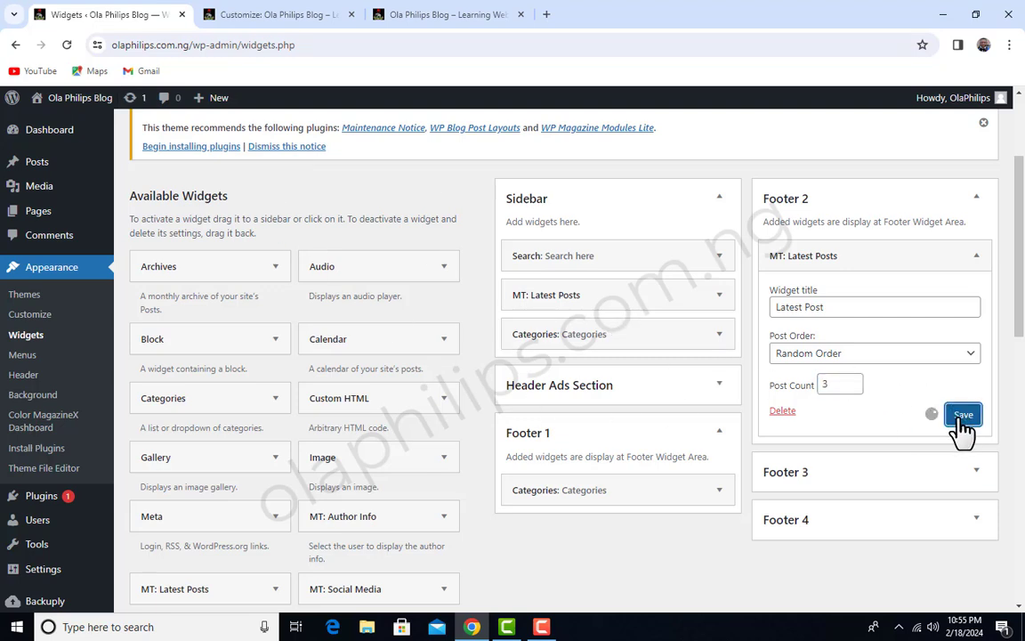
Reload the live homepage and check the shortened Latest Post list in its footer
click(480, 12)
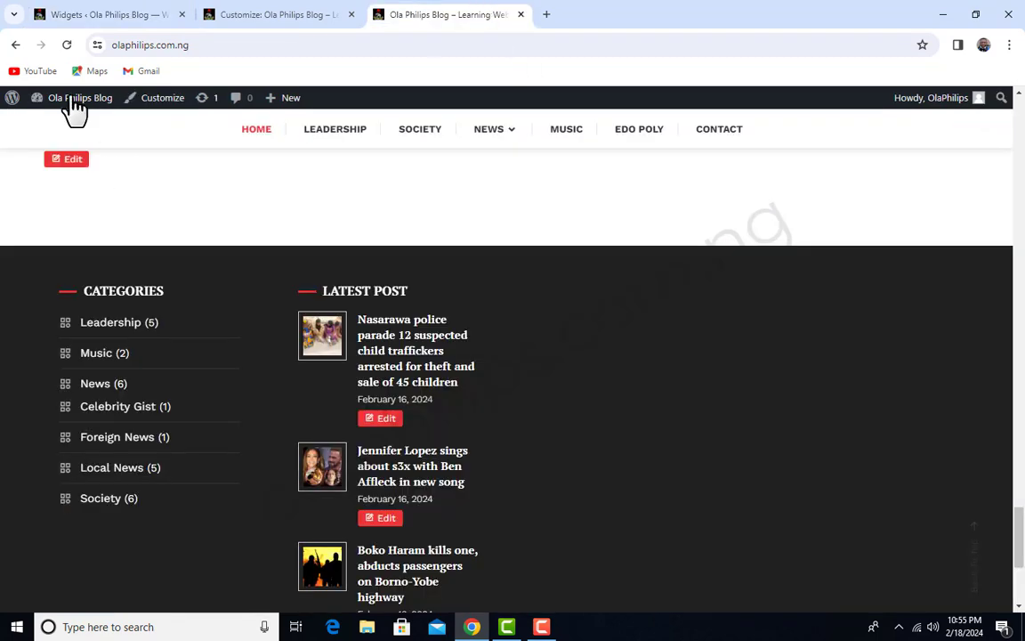
click(66, 44)
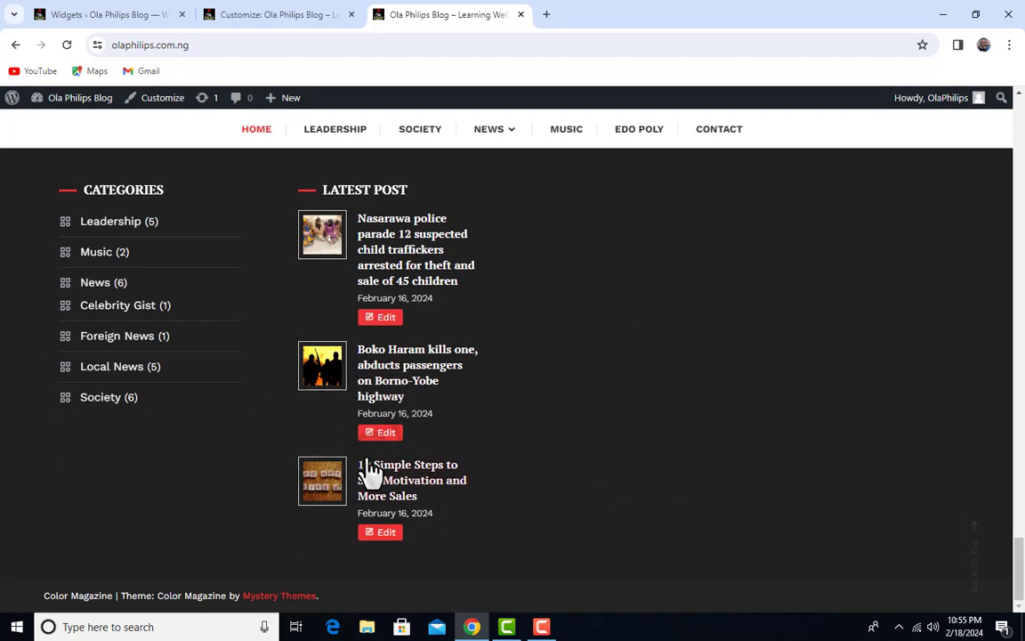
scroll(369, 463, up, 6)
scroll(533, 445, down, 4)
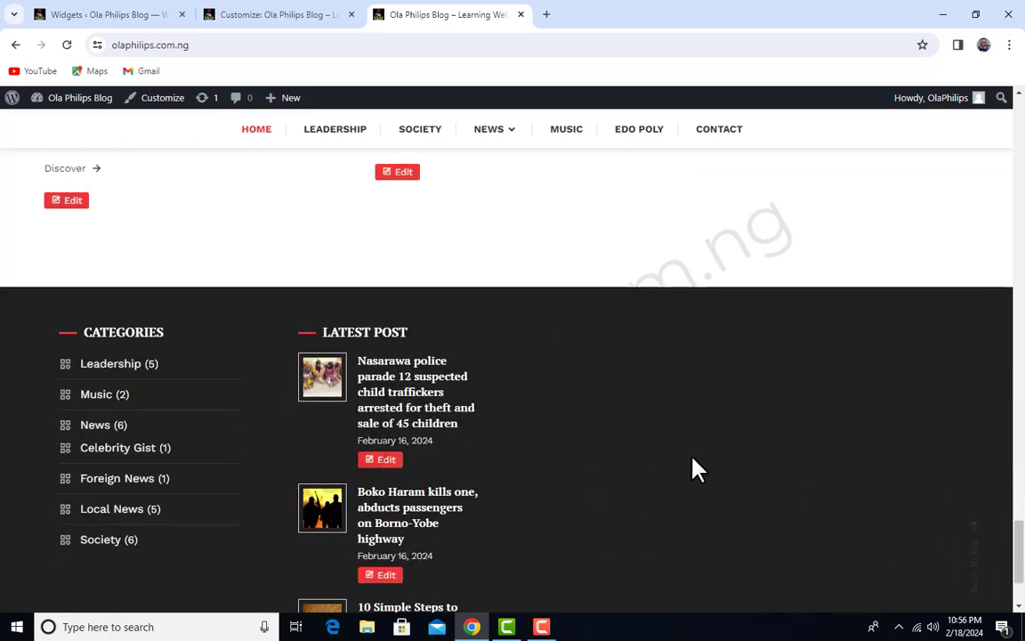
Open the Menus admin page and create a new menu named "Quick Nav Bar" without assigning a display location
click(133, 14)
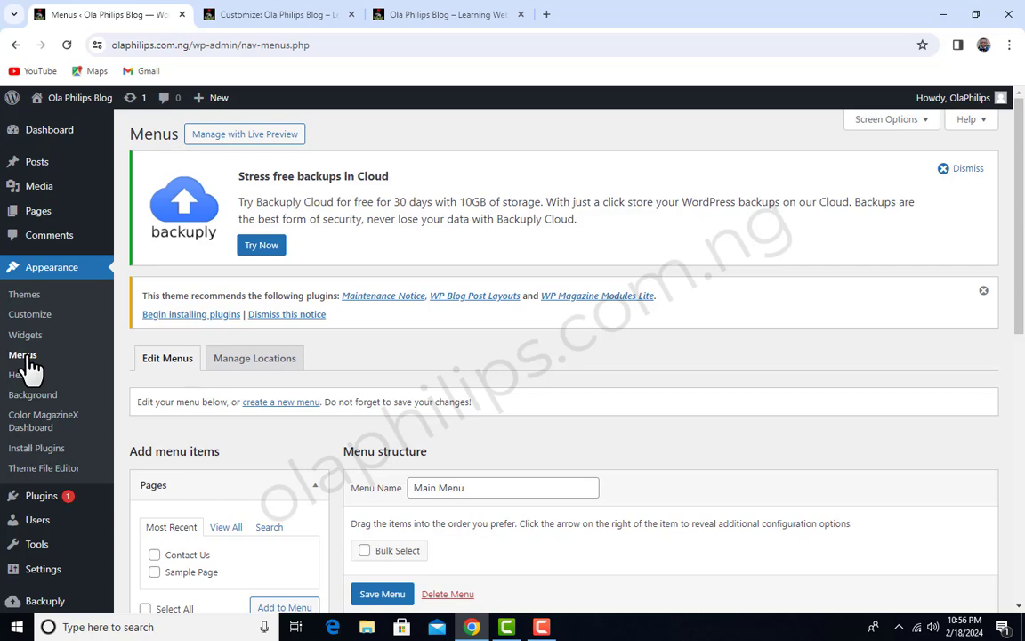
scroll(388, 416, down, 2)
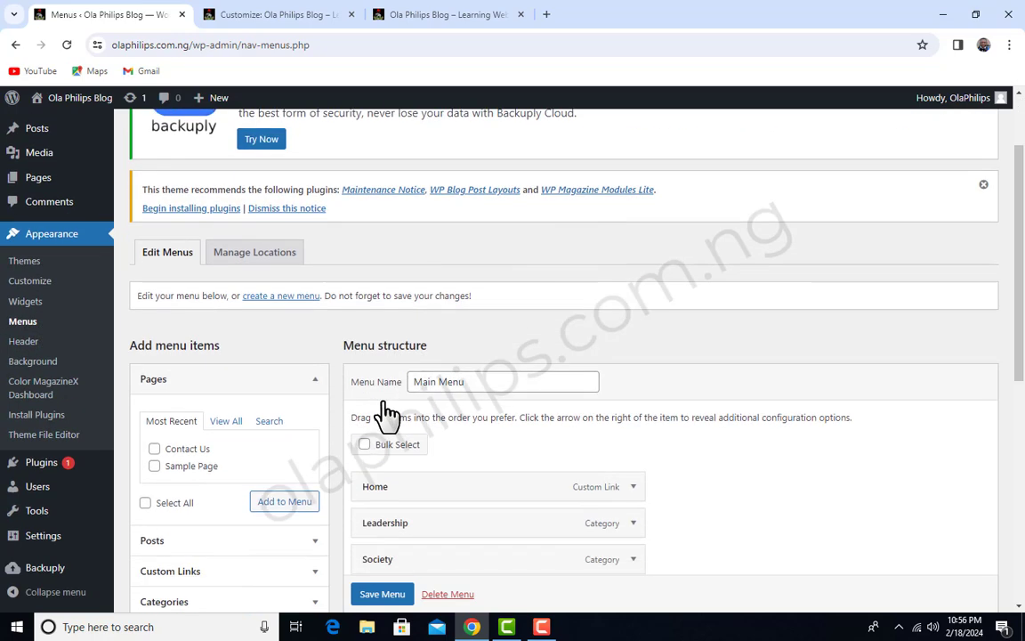
scroll(266, 330, up, 1)
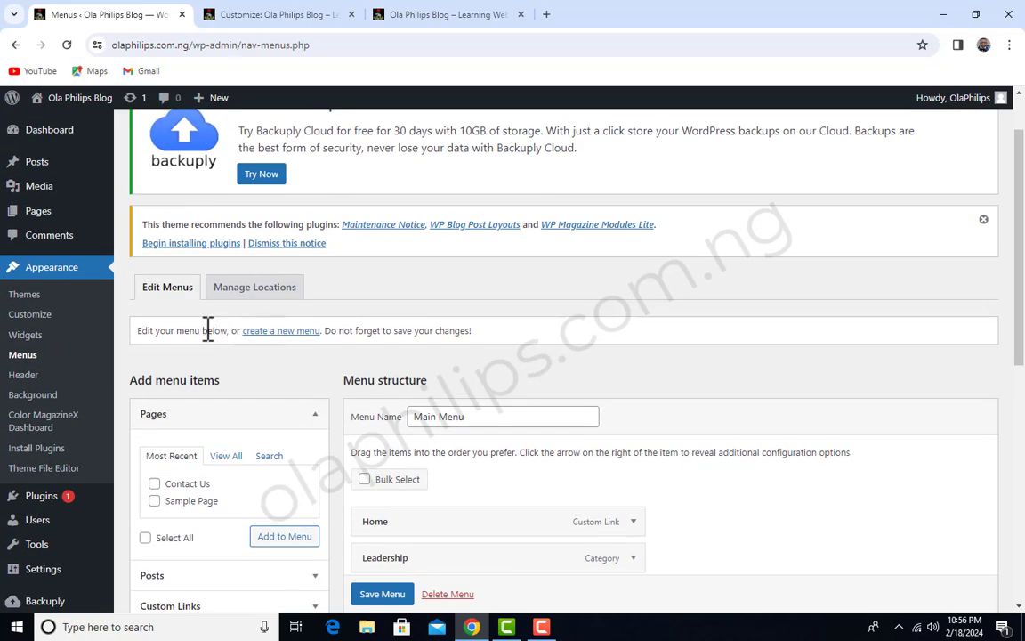
click(292, 332)
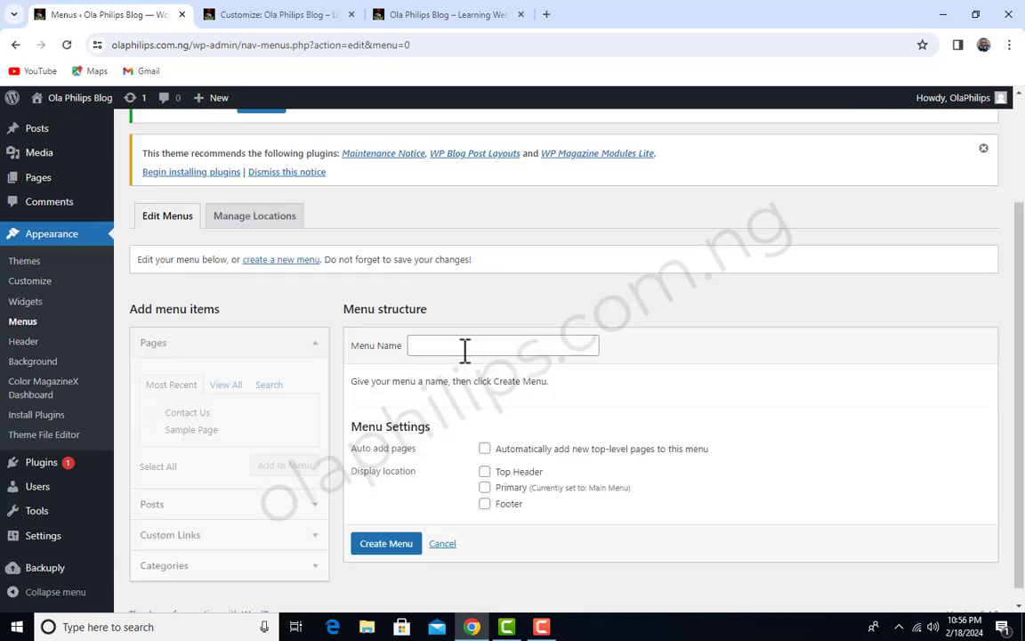
click(467, 347)
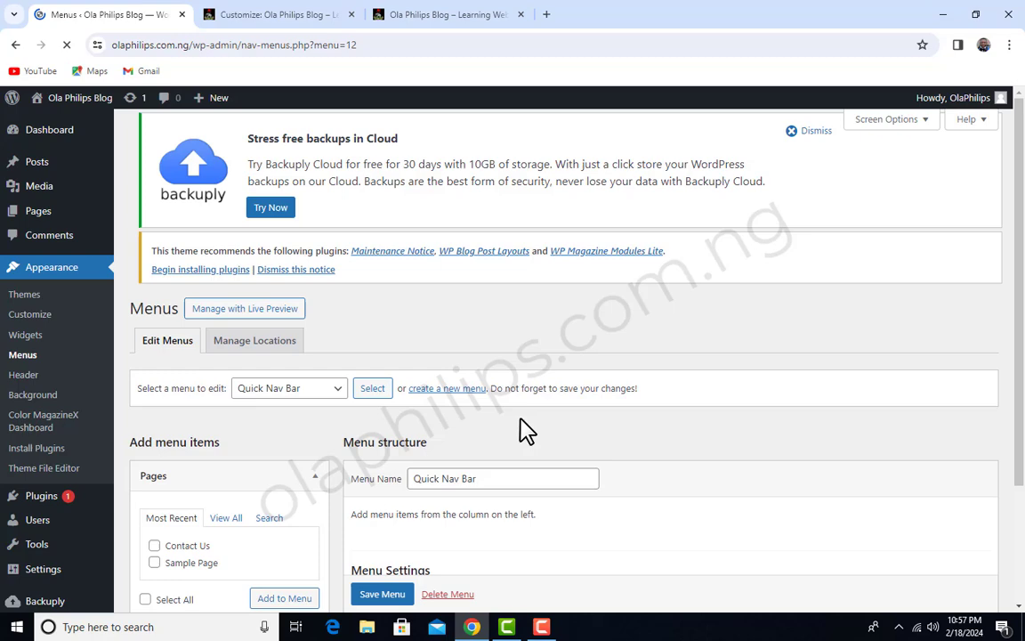
scroll(524, 430, down, 2)
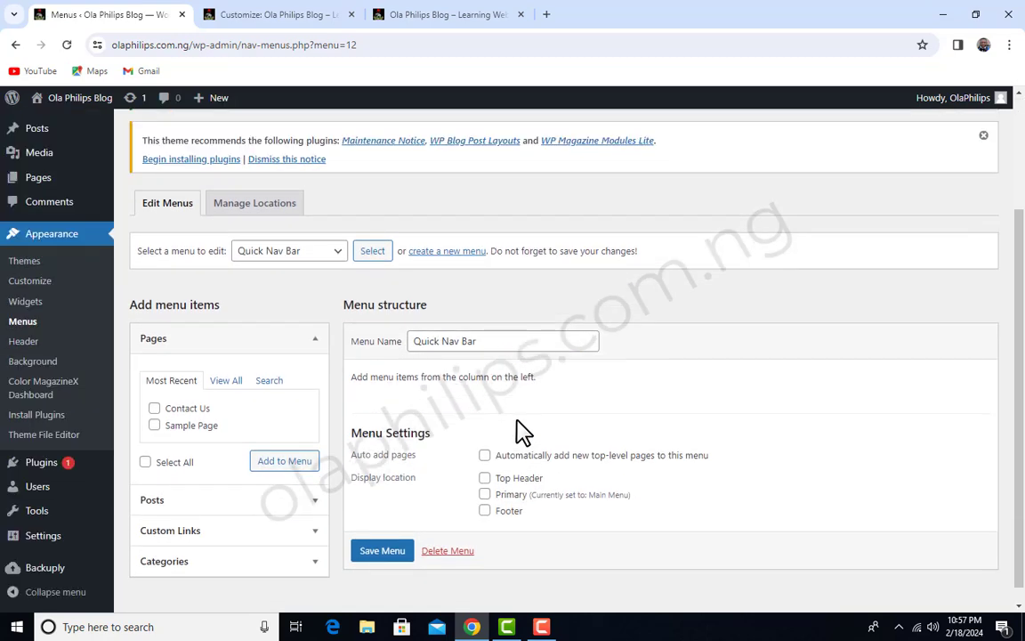
Select the Home and Contact Us pages from the full page list for the Quick Nav Bar menu
click(225, 382)
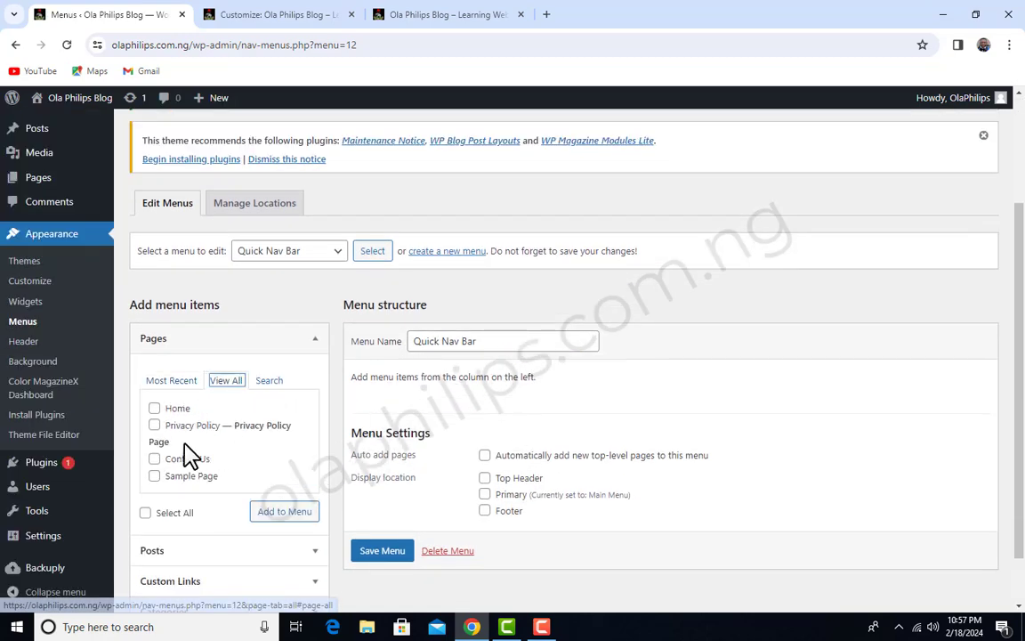
click(155, 407)
scroll(157, 407, down, 1)
click(155, 397)
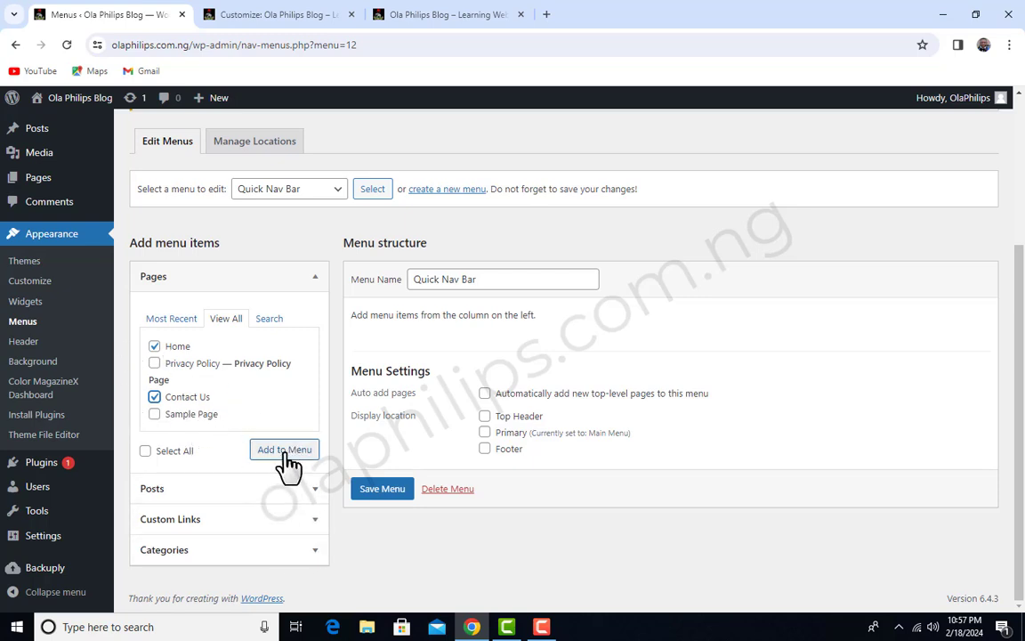
Add the Society, News, Leadership and Music categories to the Quick Nav Bar menu
click(301, 549)
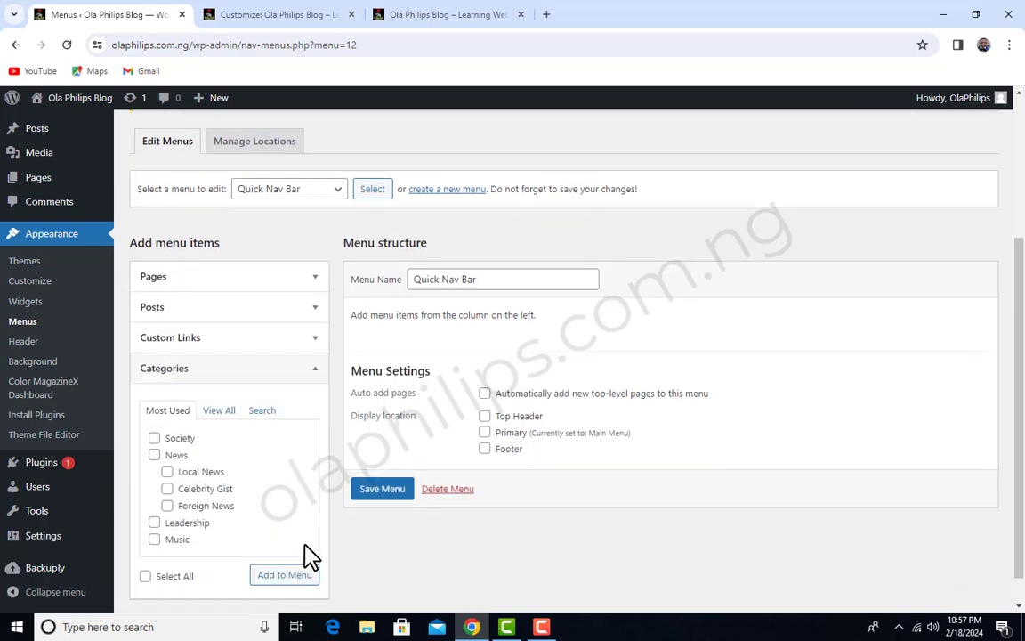
click(154, 438)
click(154, 455)
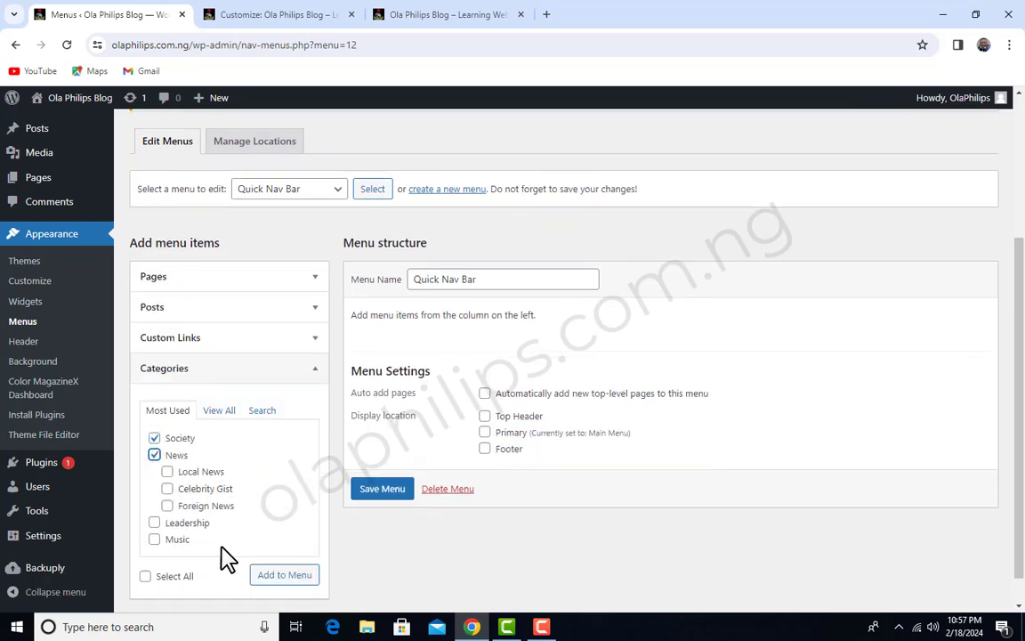
click(155, 523)
click(154, 539)
click(292, 577)
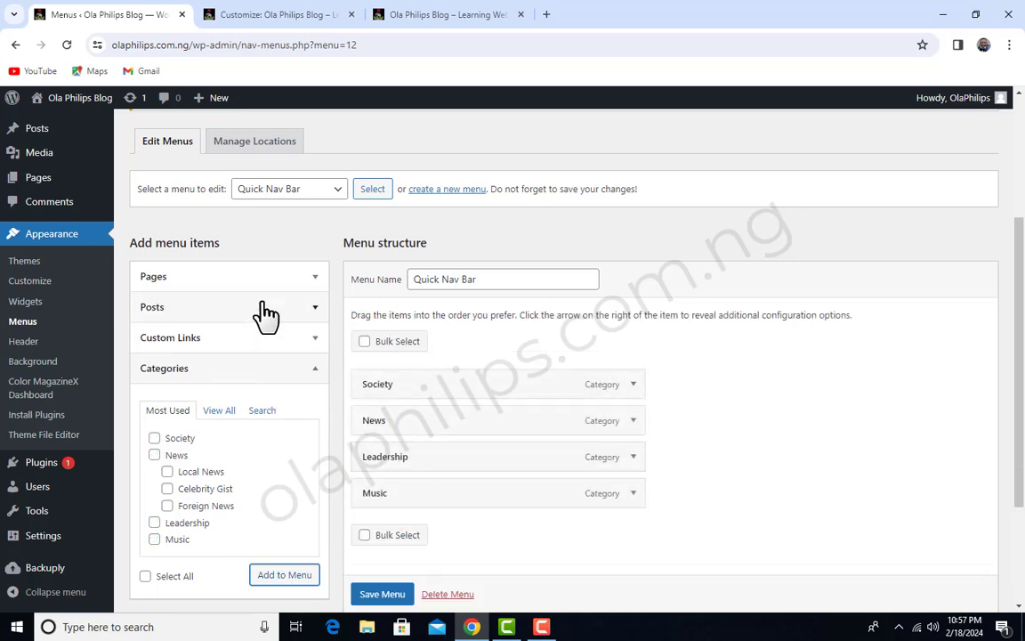
Add the selected Home and Contact Us pages to the Quick Nav Bar menu and save the menu
click(276, 277)
click(187, 397)
click(302, 452)
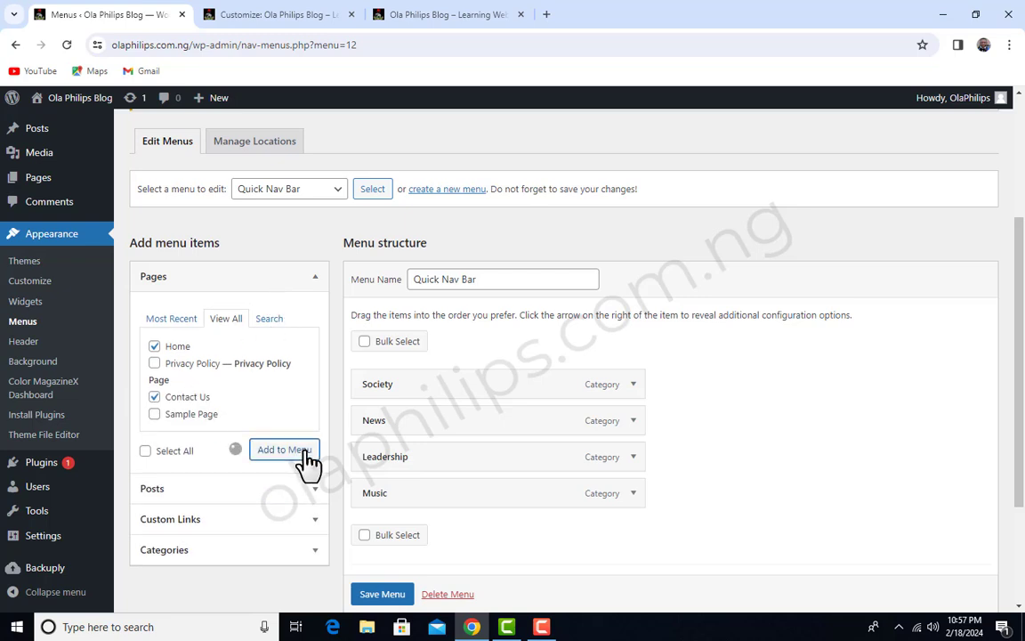
scroll(633, 451, down, 3)
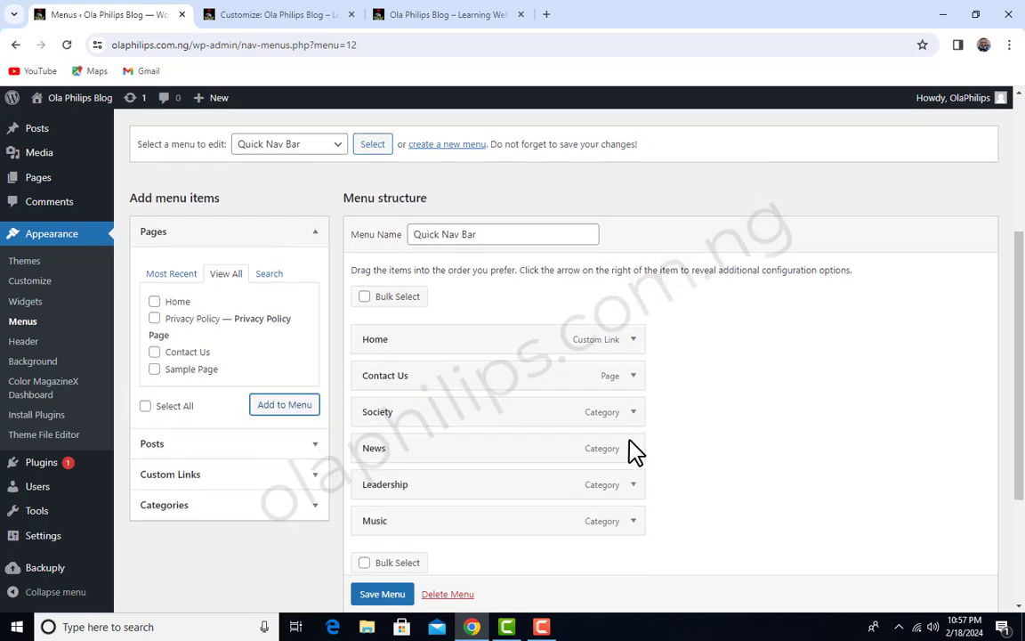
click(385, 560)
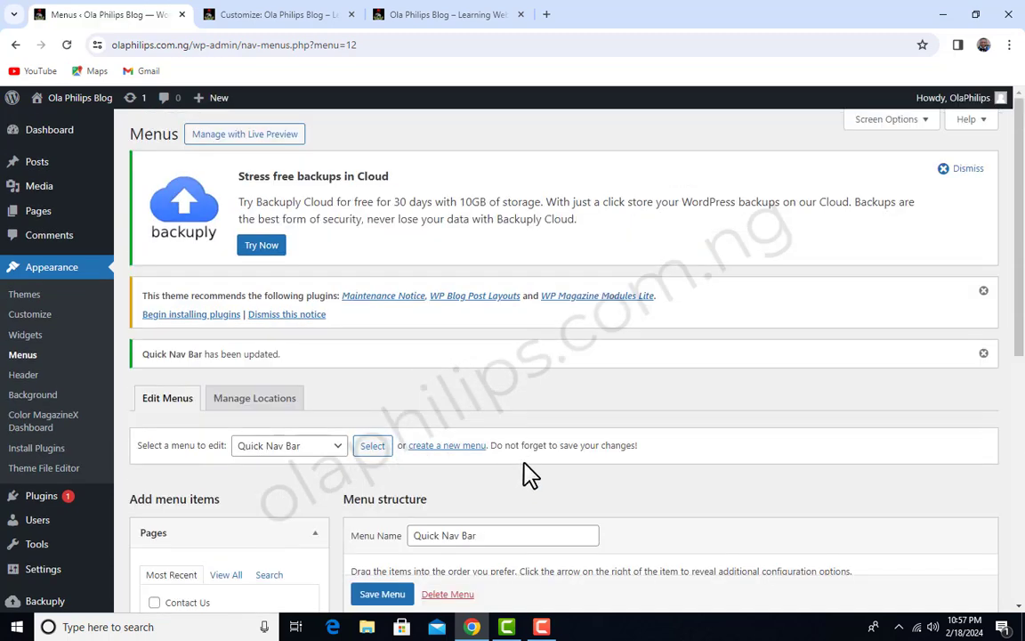
Create a new menu named "Privacy Policy" and assign it to the Footer display location
scroll(531, 471, down, 2)
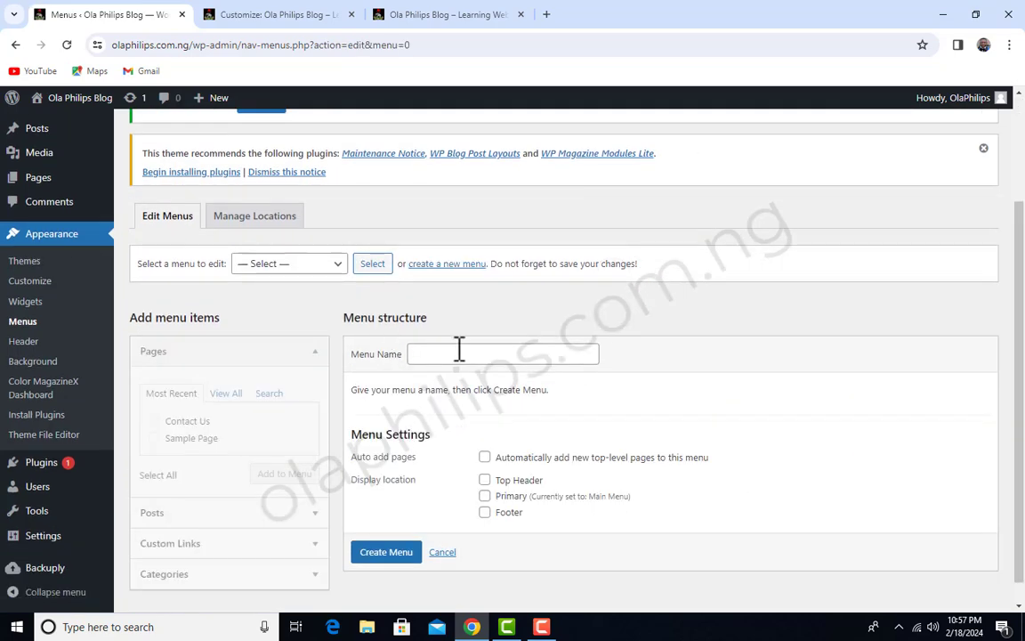
click(462, 352)
text(Privacy Policy)
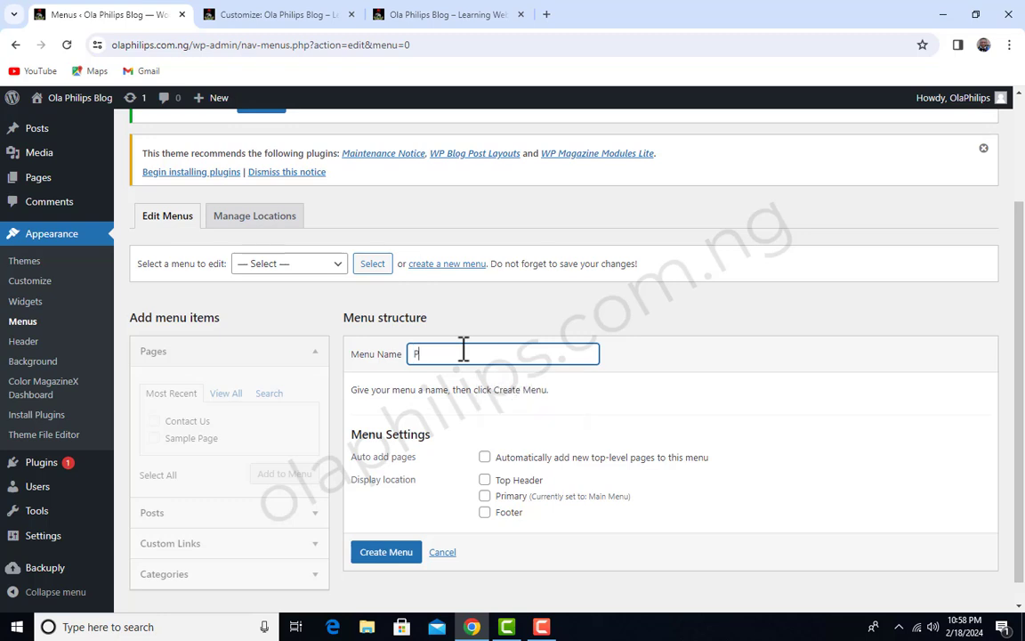
click(486, 516)
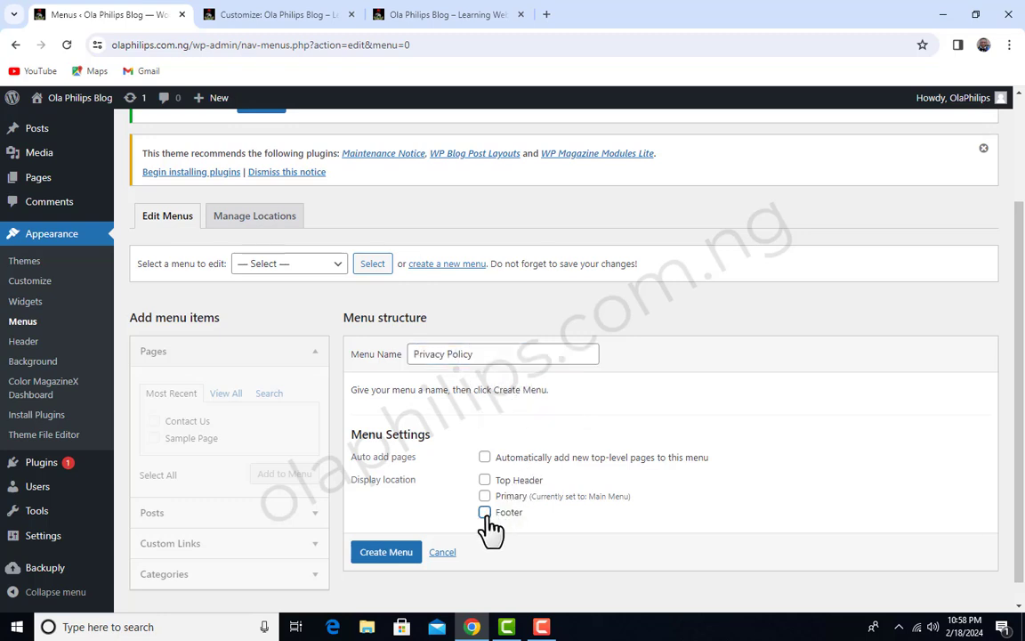
click(406, 557)
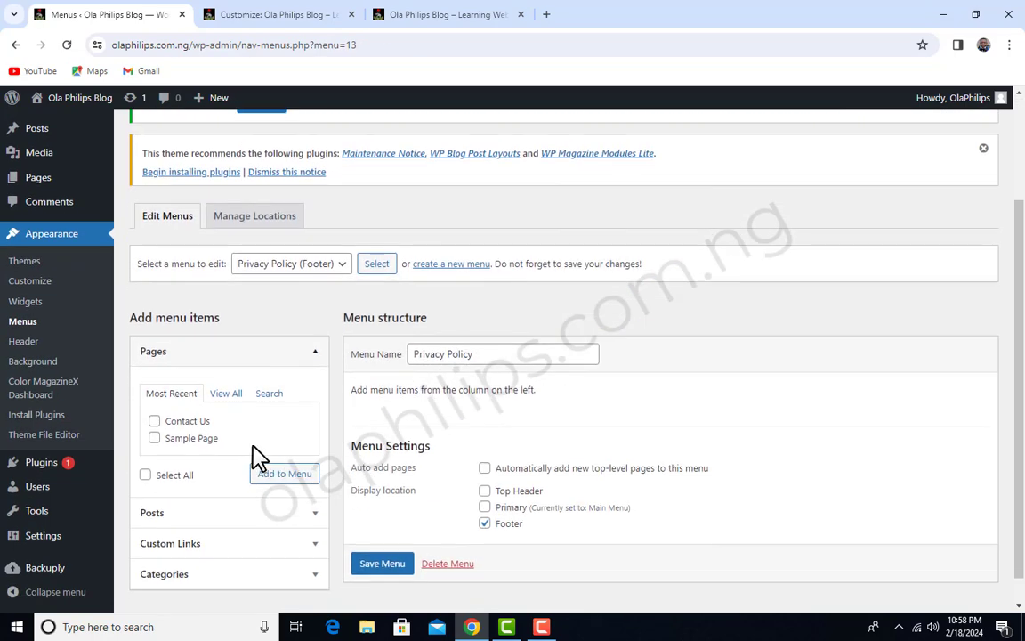
Add the Privacy Policy page from the full page list to the Privacy Policy menu and save the menu
click(220, 397)
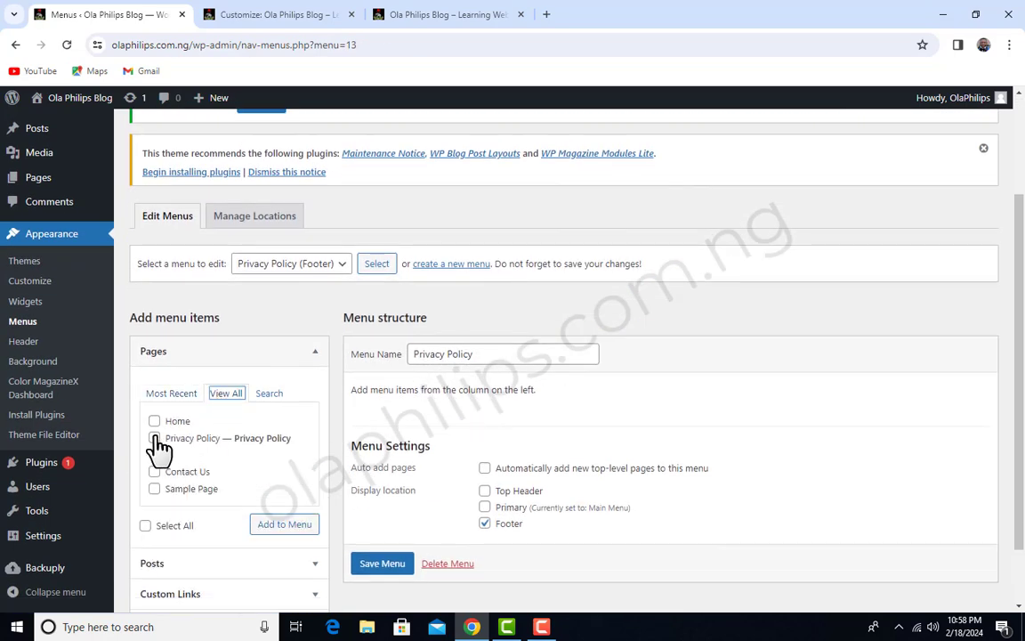
click(155, 437)
click(289, 528)
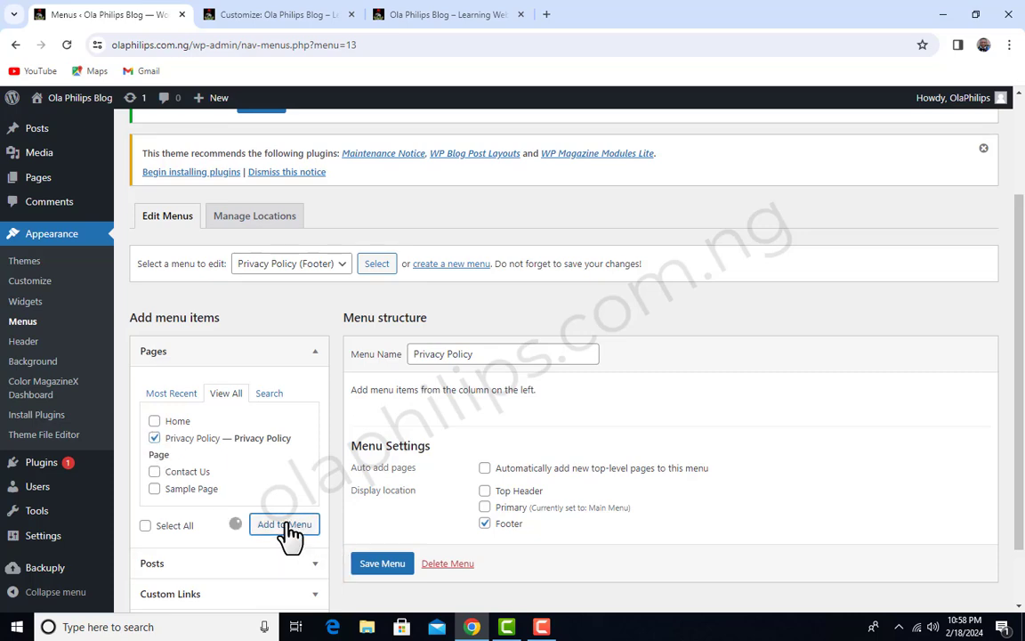
scroll(508, 473, down, 2)
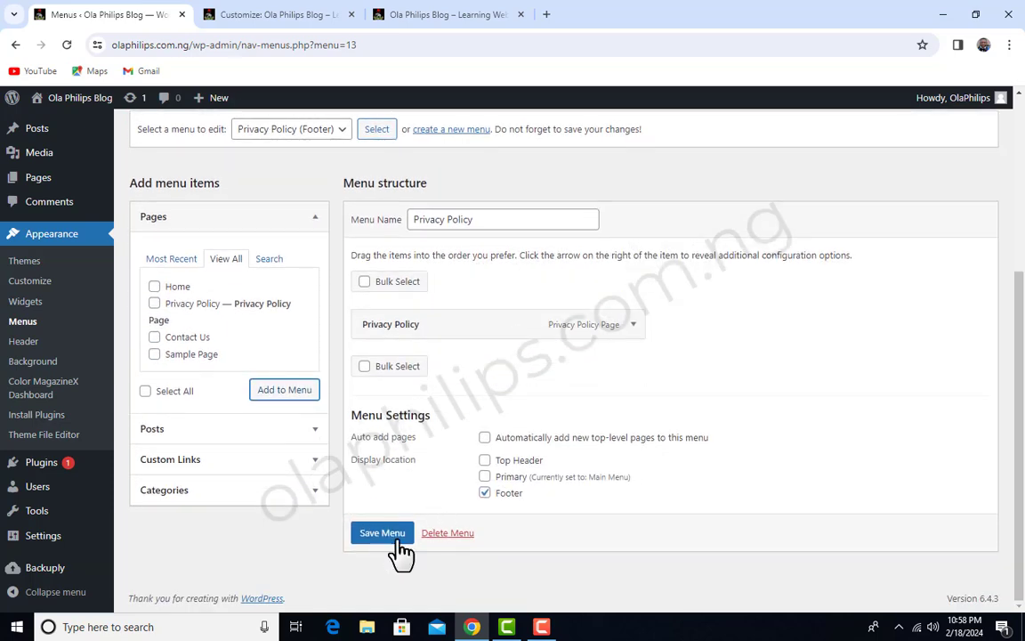
click(385, 536)
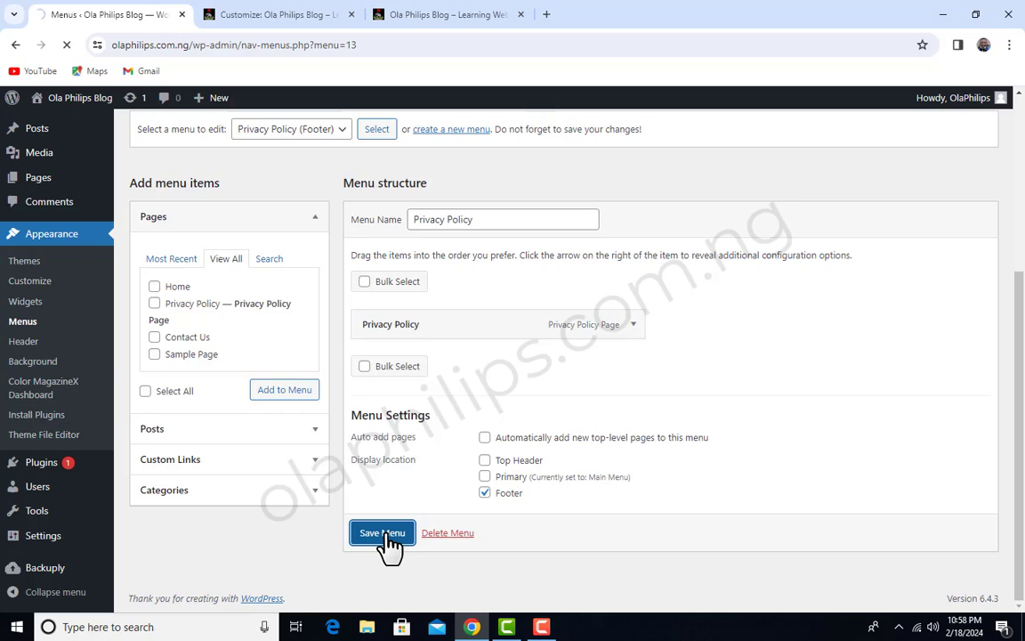
scroll(556, 423, down, 3)
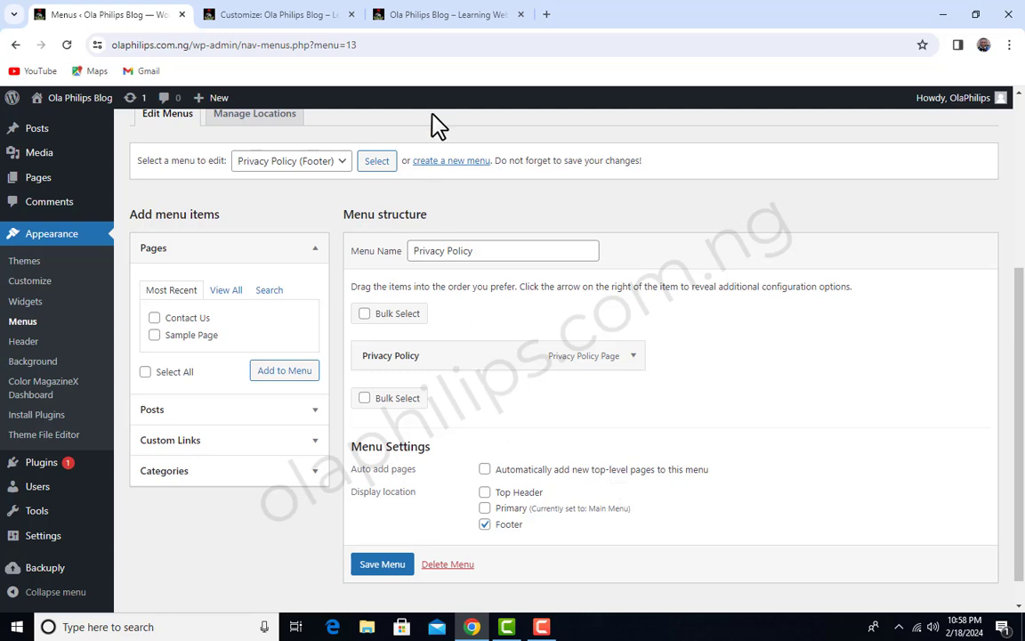
Reload the live homepage and check the bottom of the footer for the Privacy Policy link
click(444, 14)
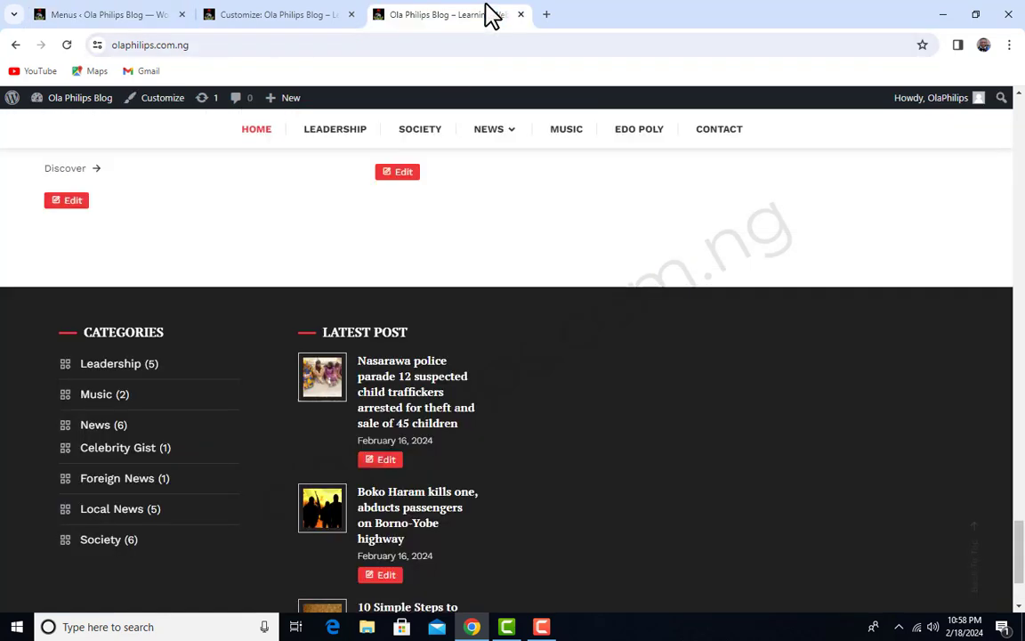
click(67, 44)
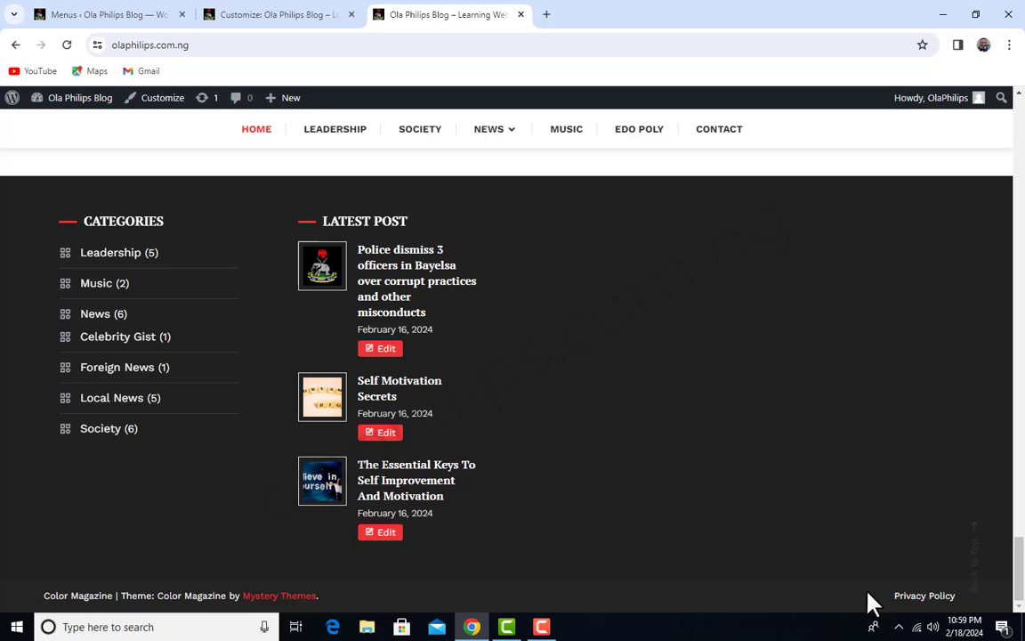
click(304, 11)
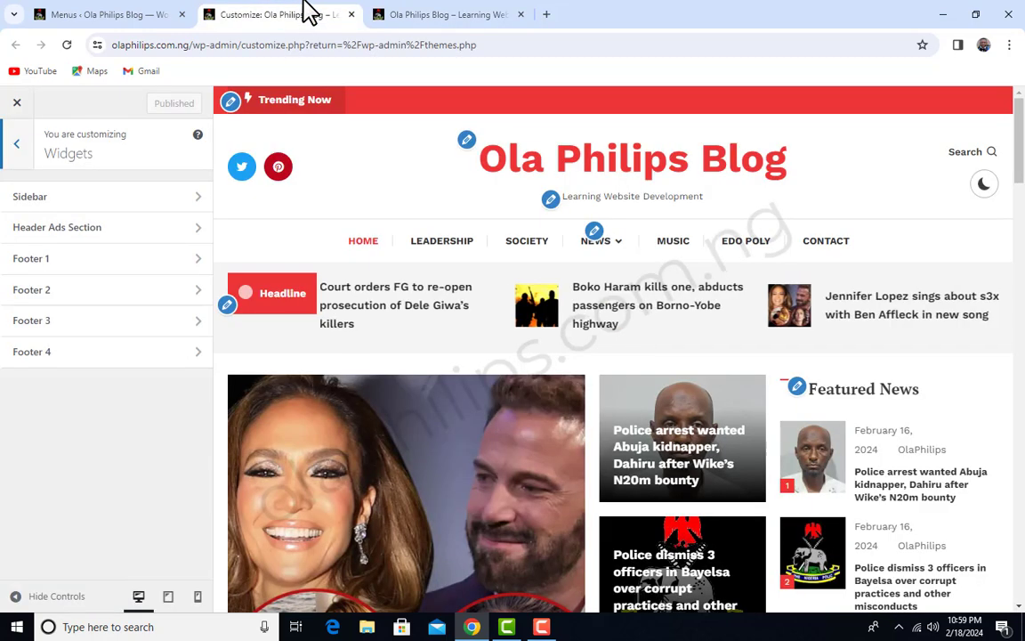
Open the Widgets admin page and add a Navigation Menu widget to the Footer 3 area
click(131, 13)
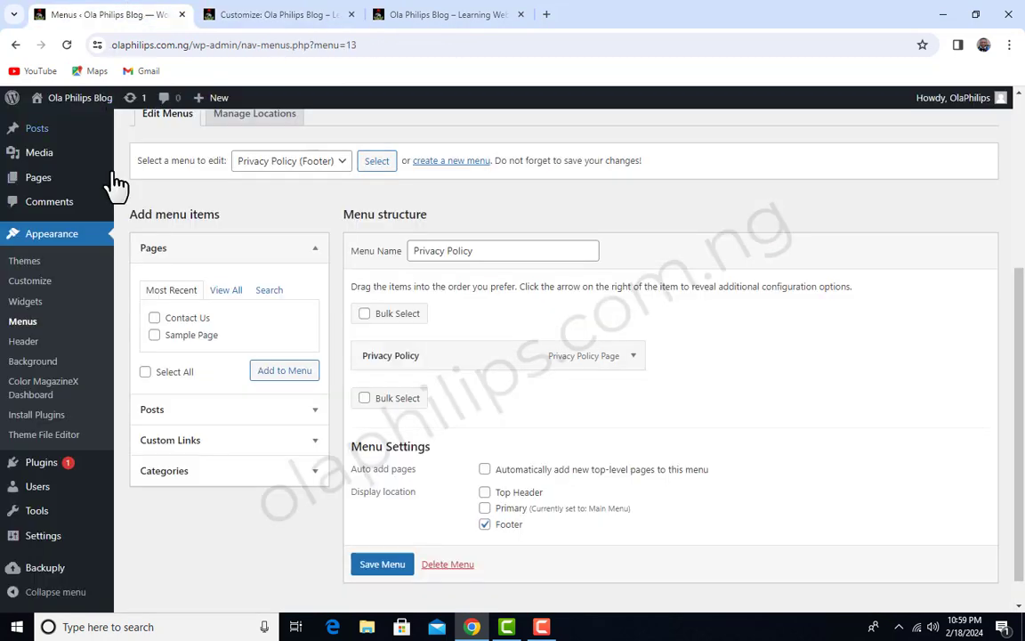
click(26, 303)
scroll(560, 347, down, 2)
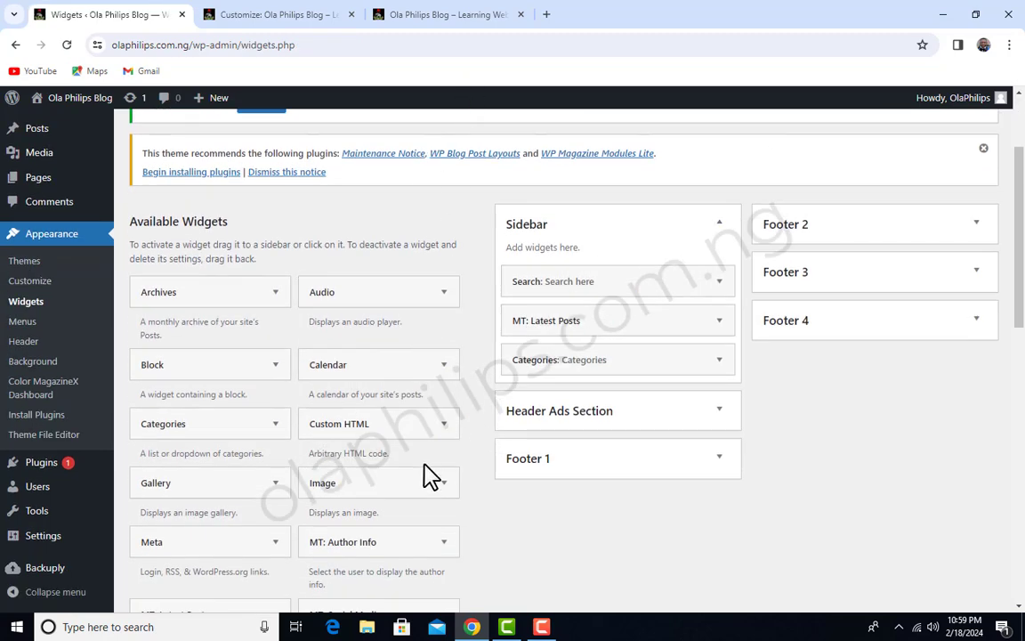
scroll(267, 418, down, 3)
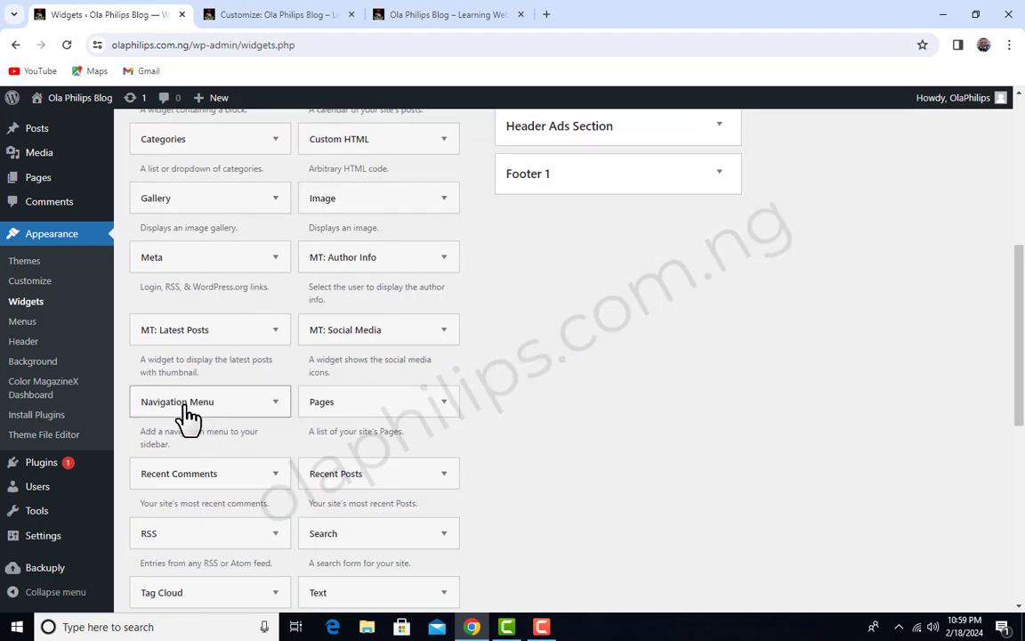
click(278, 410)
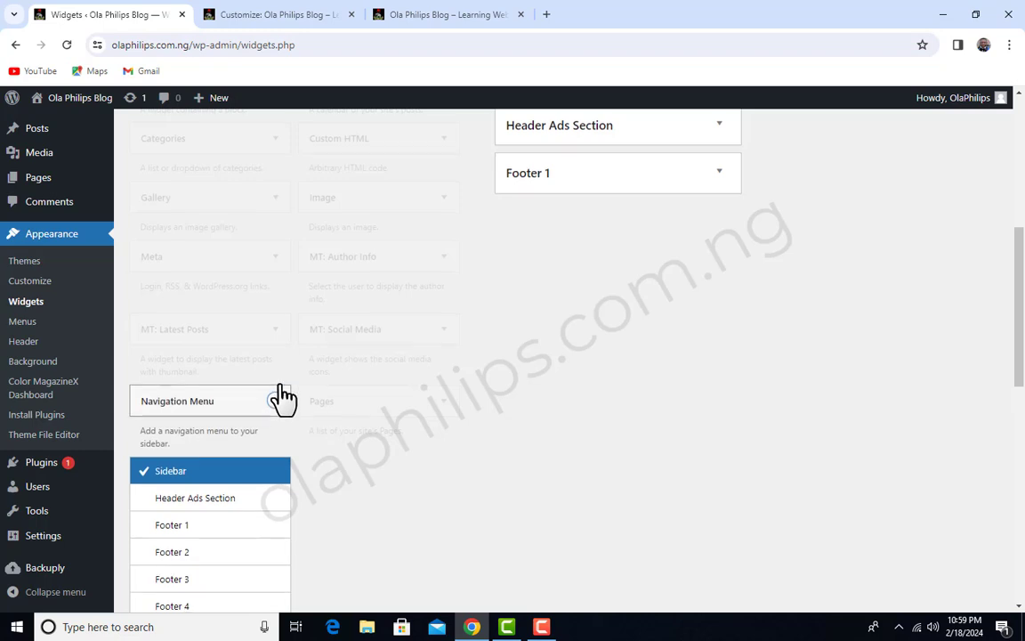
scroll(279, 396, down, 2)
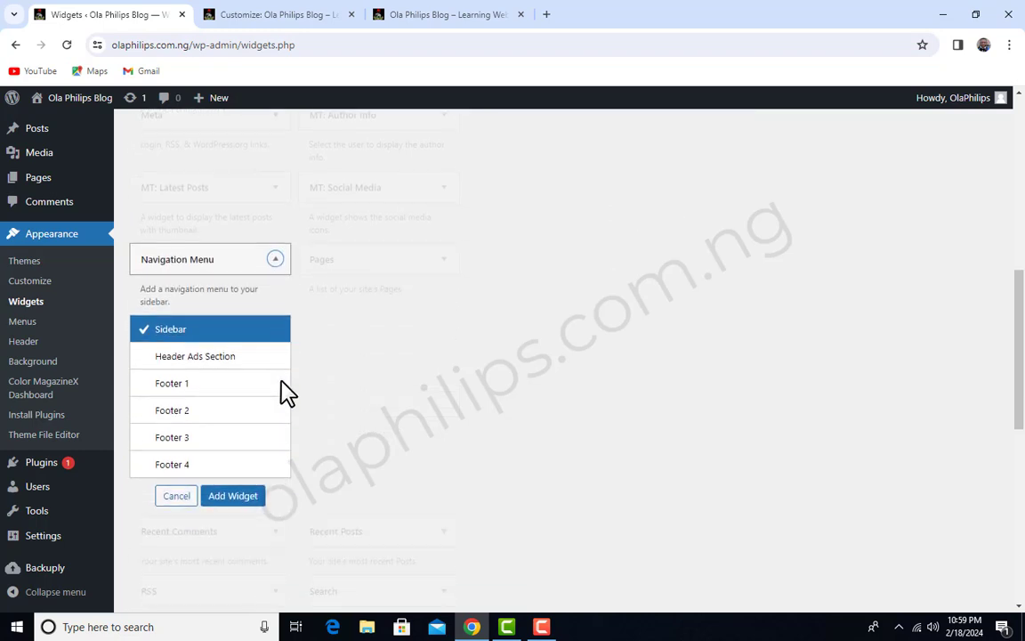
click(180, 440)
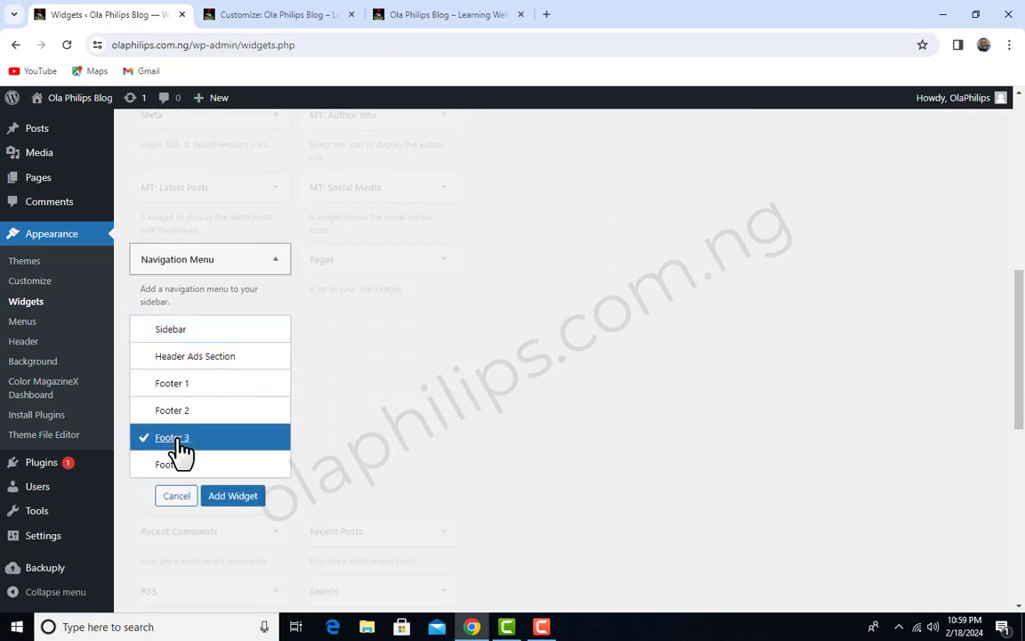
click(233, 498)
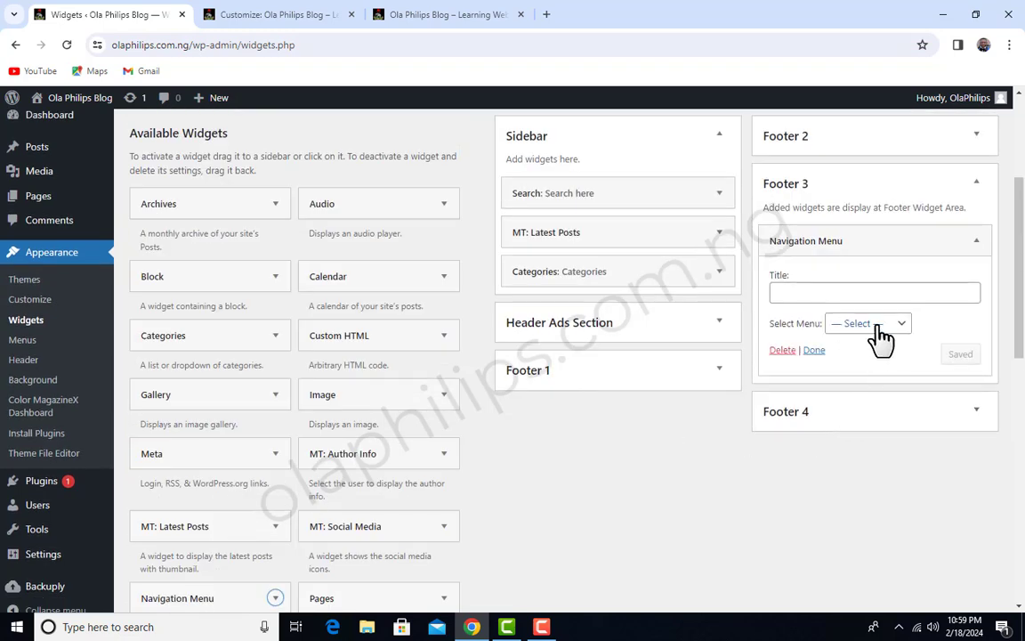
Set the Footer 3 navigation widget to the Quick Nav Bar menu with the title "Quick Link", save it and collapse it
click(900, 326)
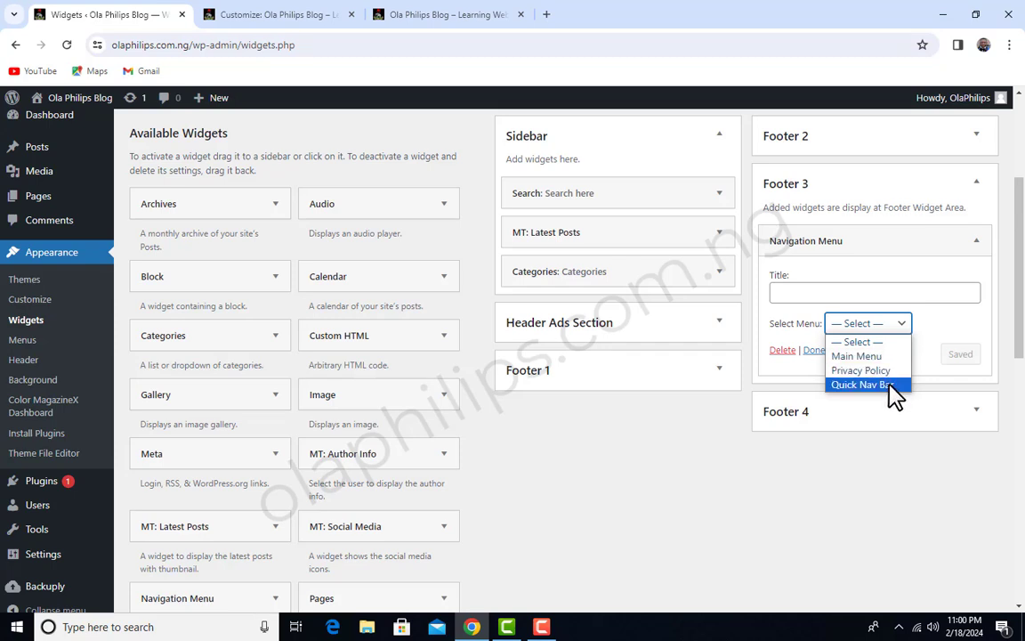
click(891, 388)
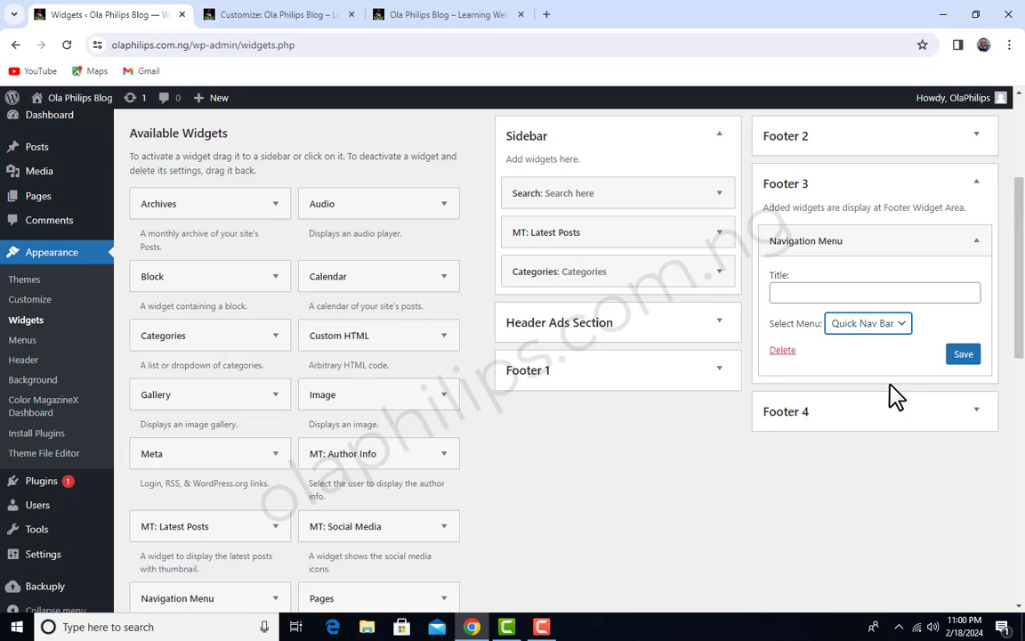
click(816, 292)
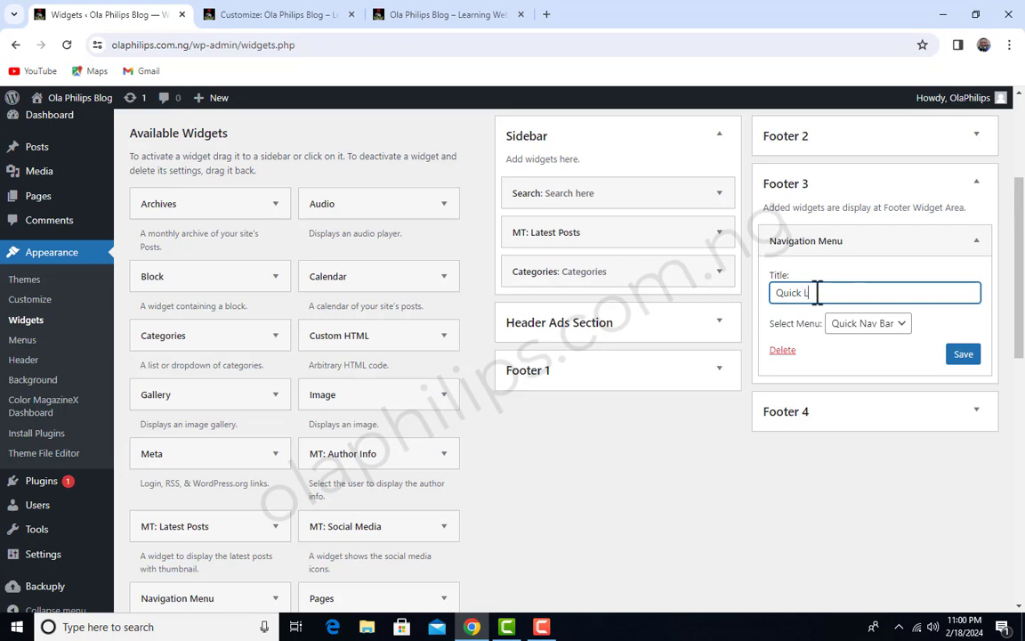
click(964, 354)
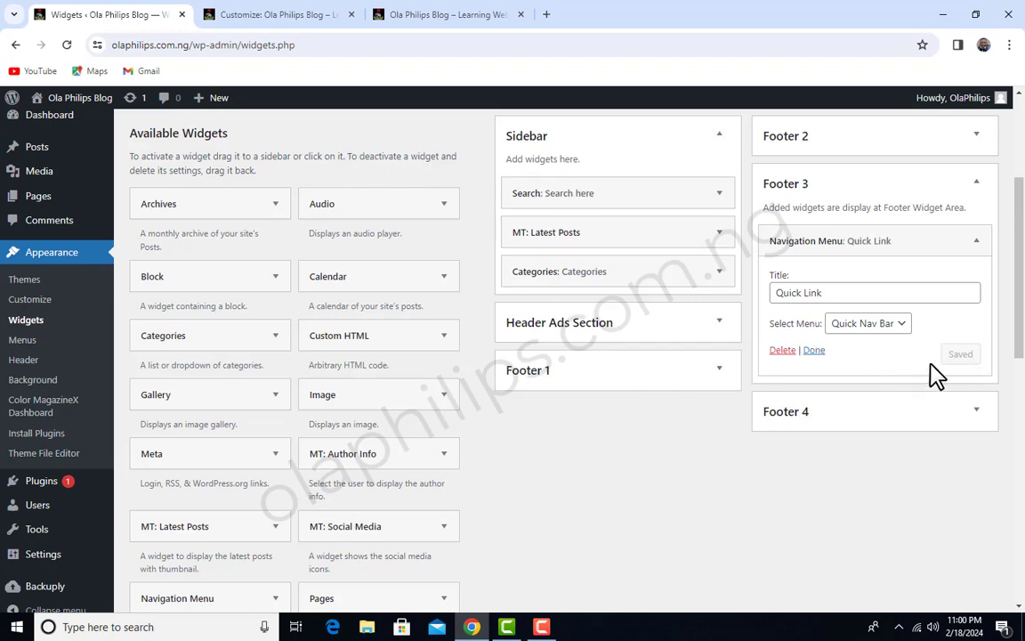
click(976, 240)
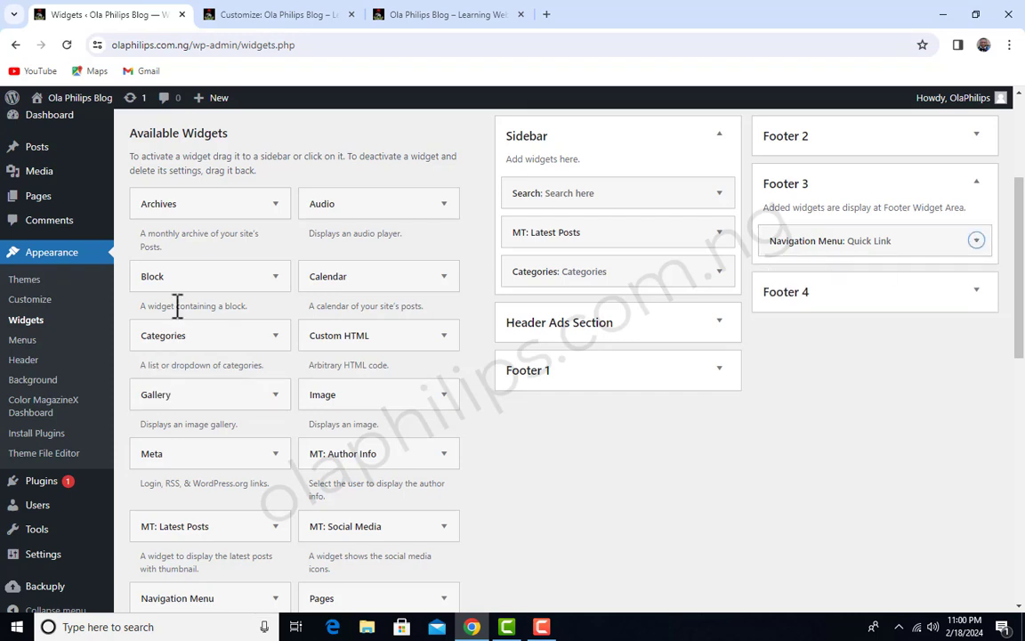
Add a Calendar widget to the Footer 4 area
scroll(224, 467, down, 3)
scroll(224, 468, up, 4)
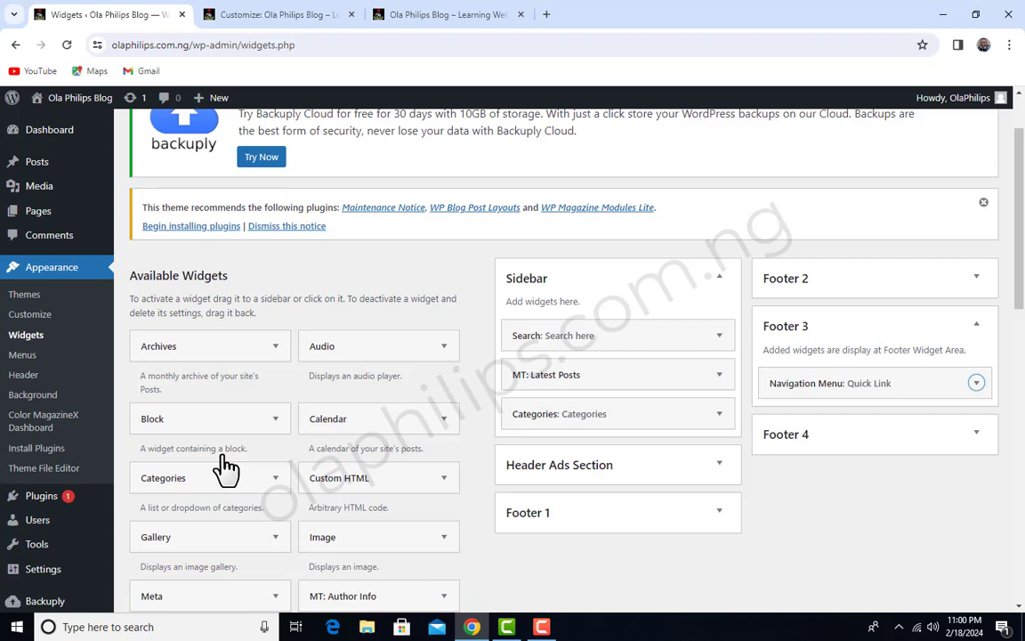
scroll(224, 467, down, 2)
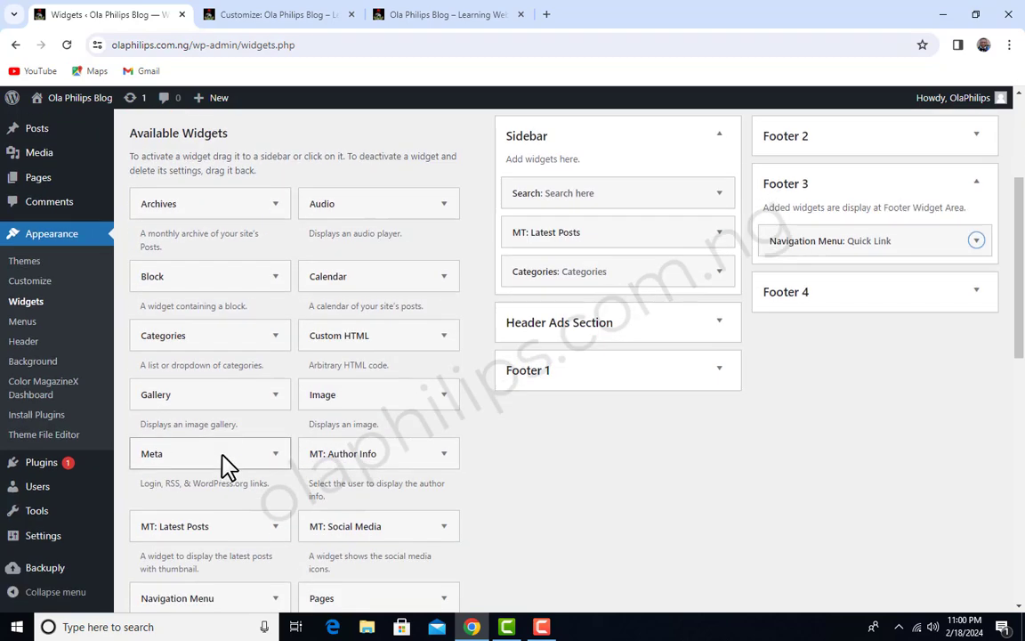
scroll(224, 467, down, 3)
scroll(224, 468, up, 4)
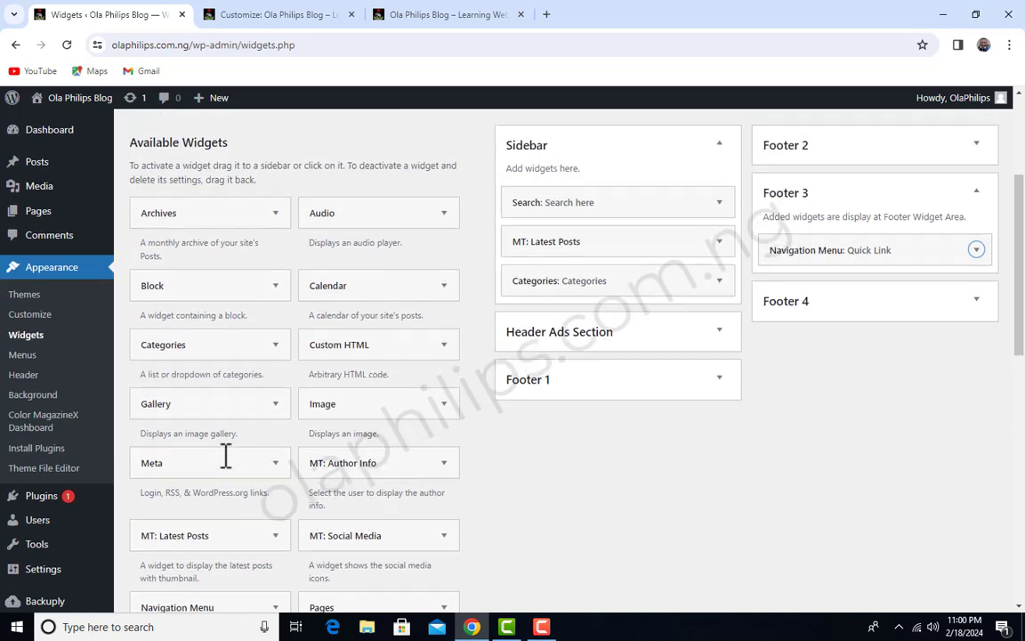
scroll(226, 455, up, 1)
click(446, 353)
scroll(451, 352, down, 1)
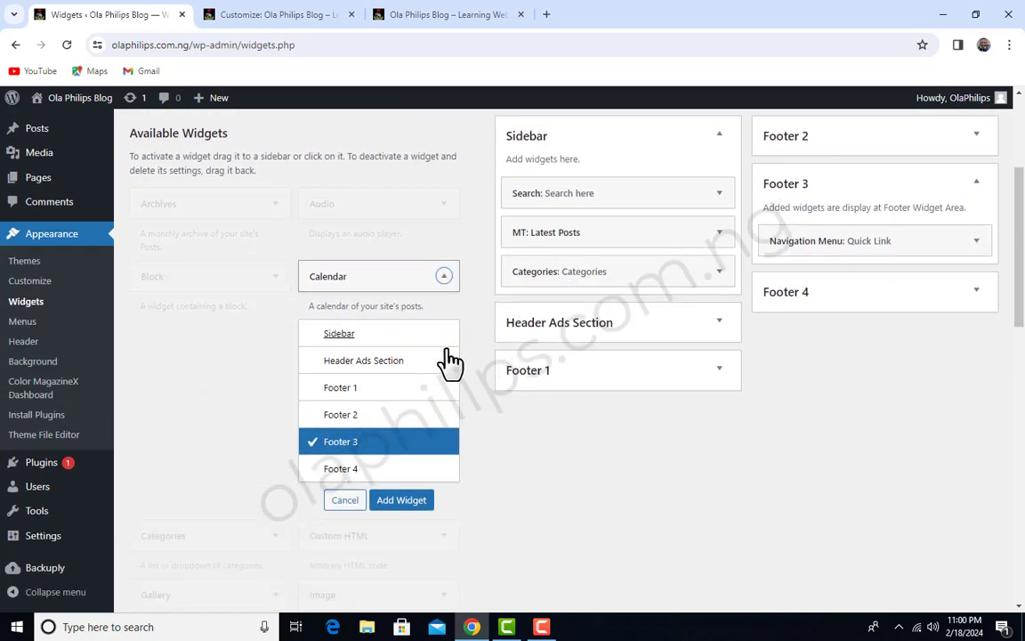
click(340, 468)
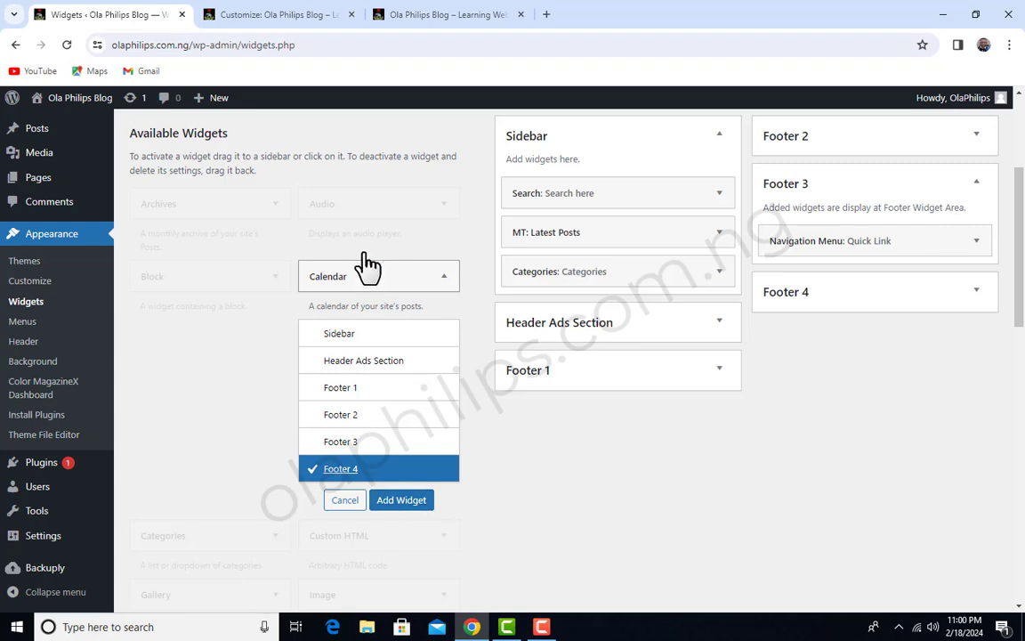
click(408, 501)
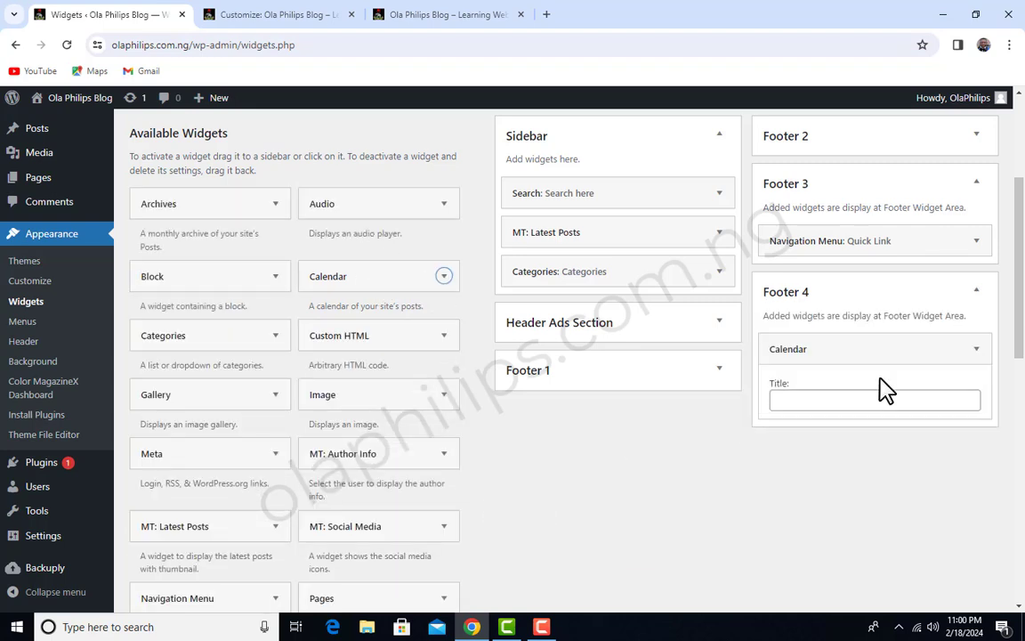
Title the Footer 4 calendar widget "Calendar" and save it
click(842, 402)
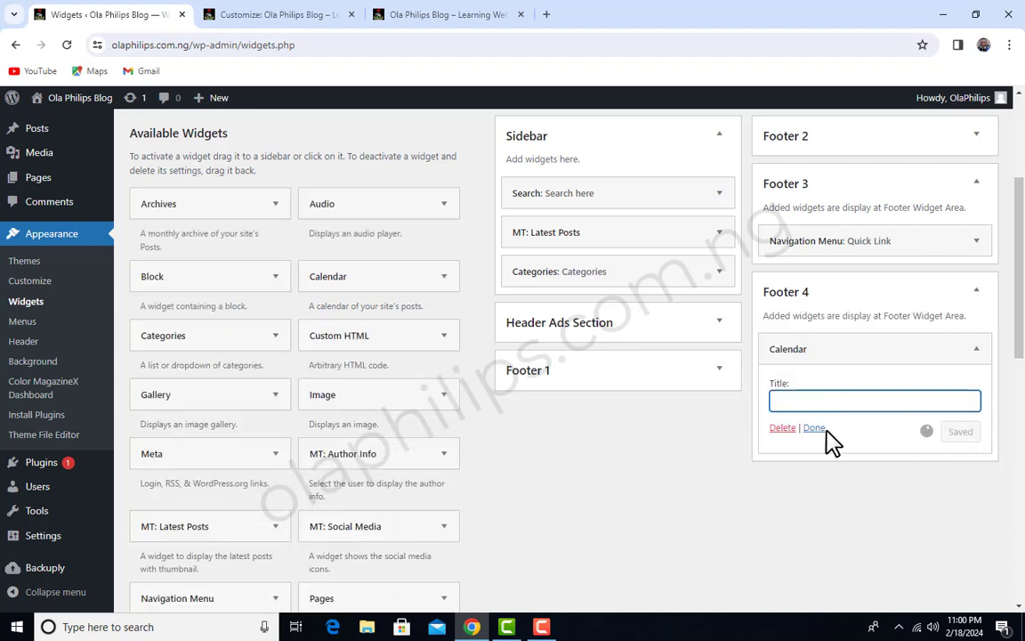
text(Calendar)
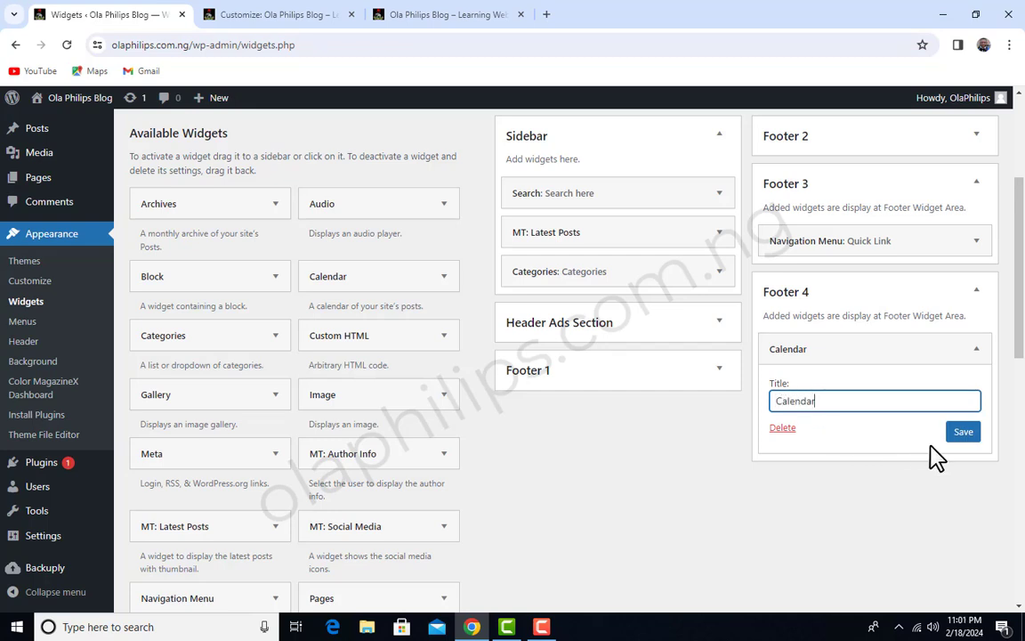
click(962, 432)
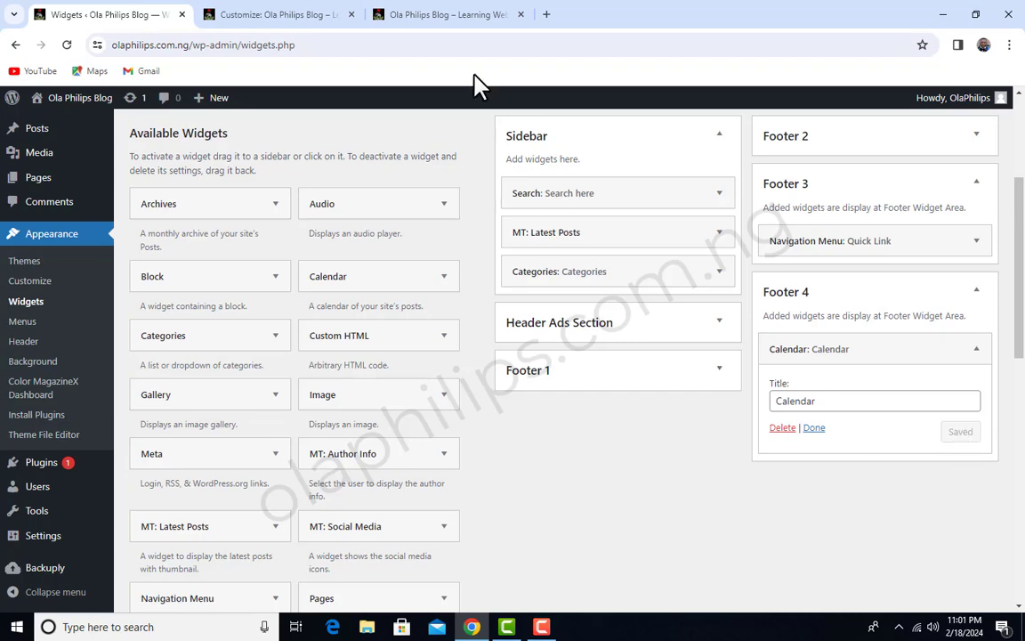
Reload the live homepage and review the Quick Link and Calendar footer columns and the Privacy Policy link
click(476, 14)
click(68, 44)
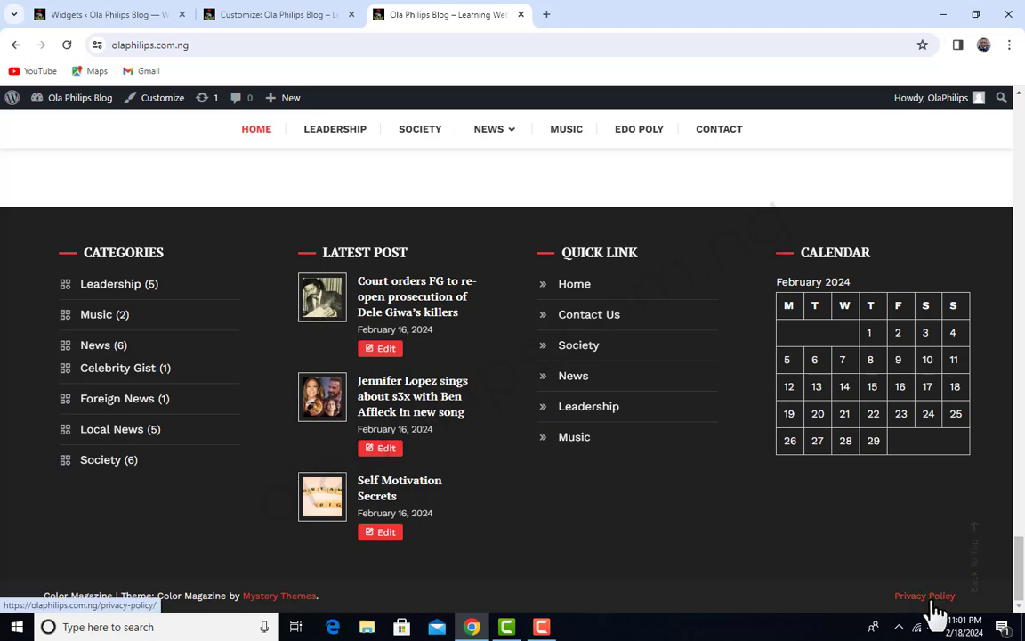
scroll(595, 540, up, 8)
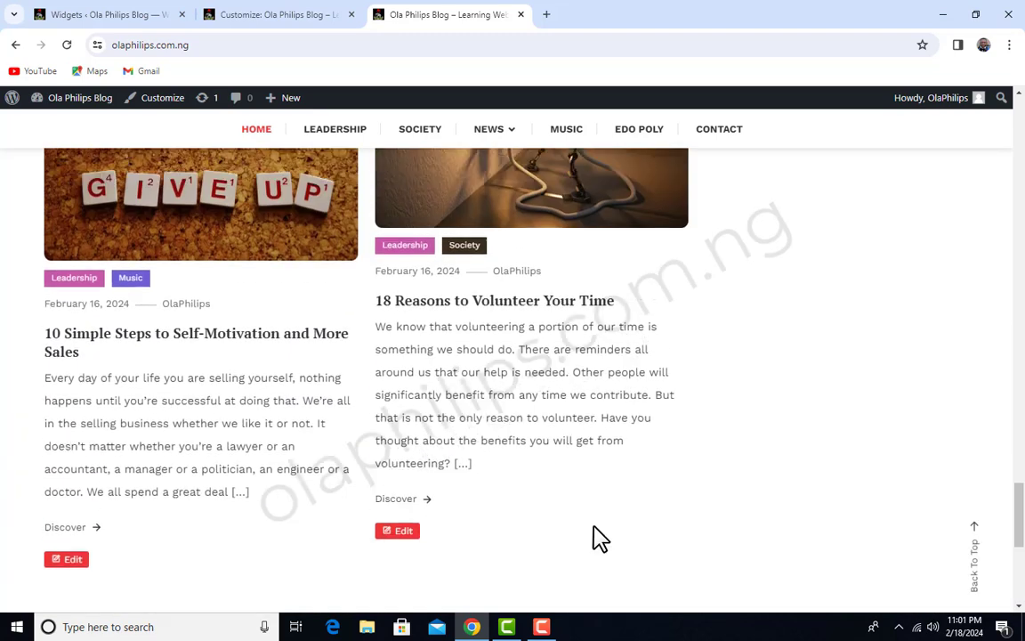
Review the live homepage from its lower posts up to the header, including the post grid and sidebar
scroll(598, 537, up, 10)
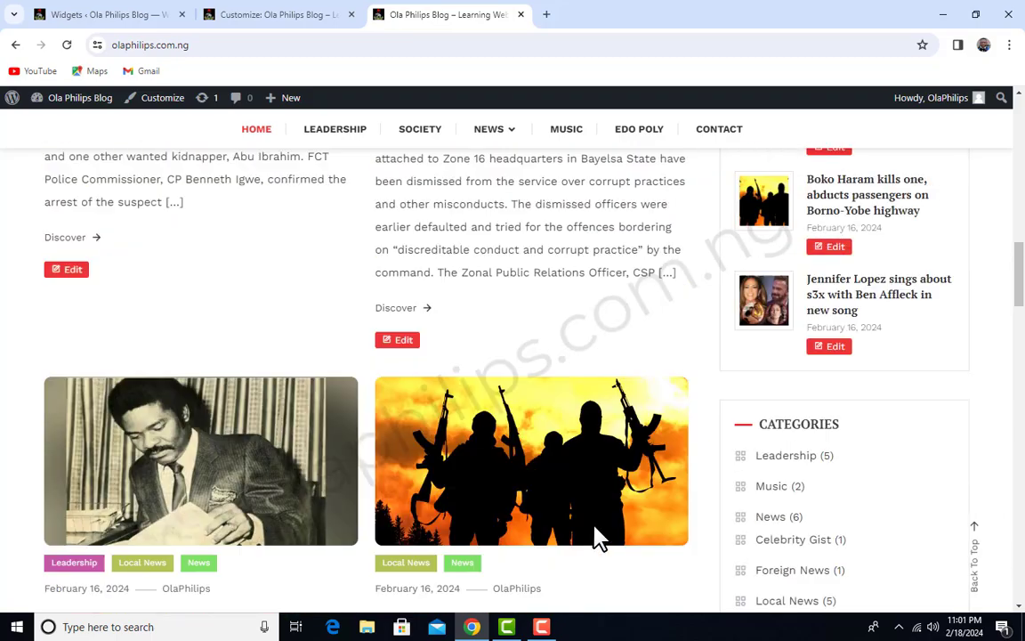
scroll(598, 538, up, 6)
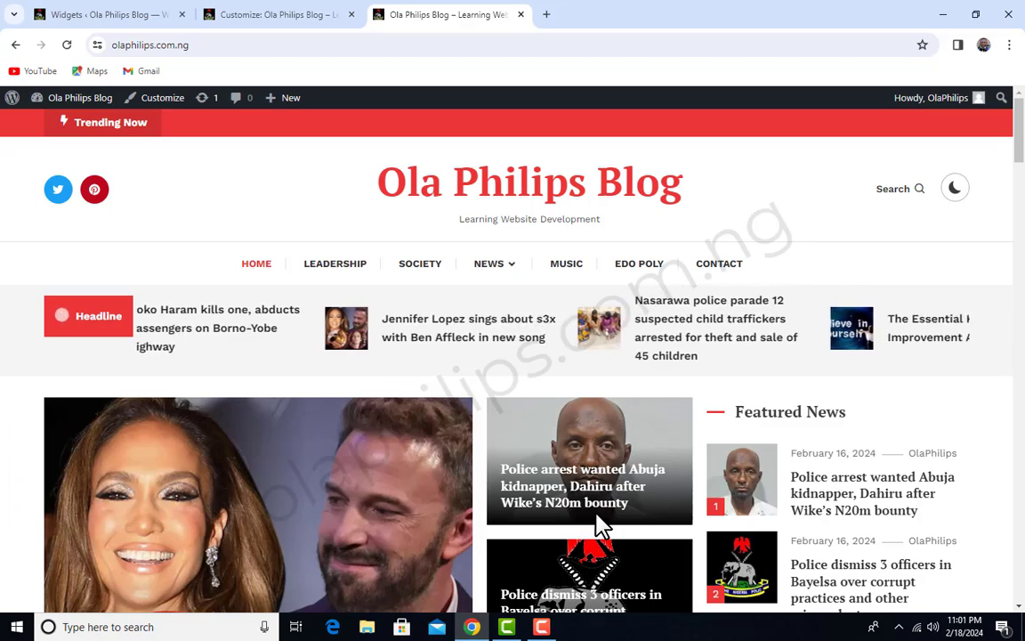
scroll(602, 492, down, 15)
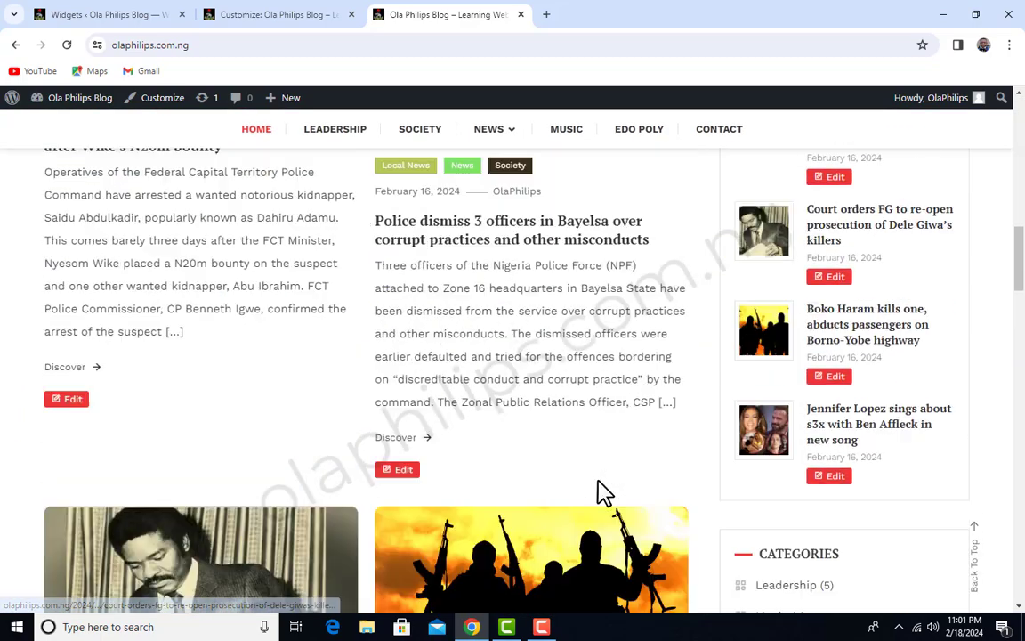
scroll(602, 492, down, 20)
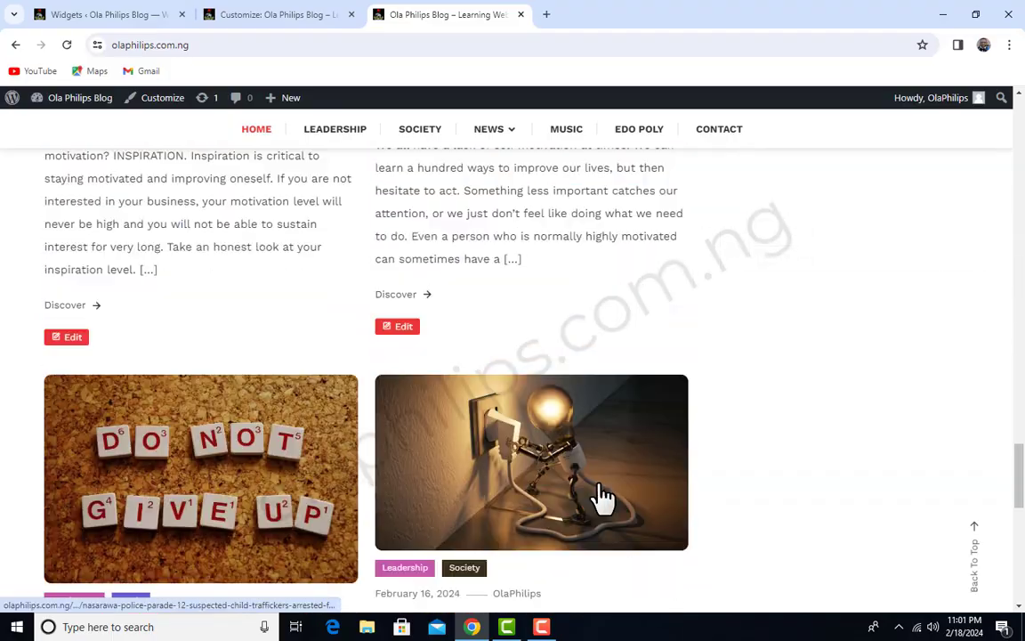
scroll(601, 492, up, 15)
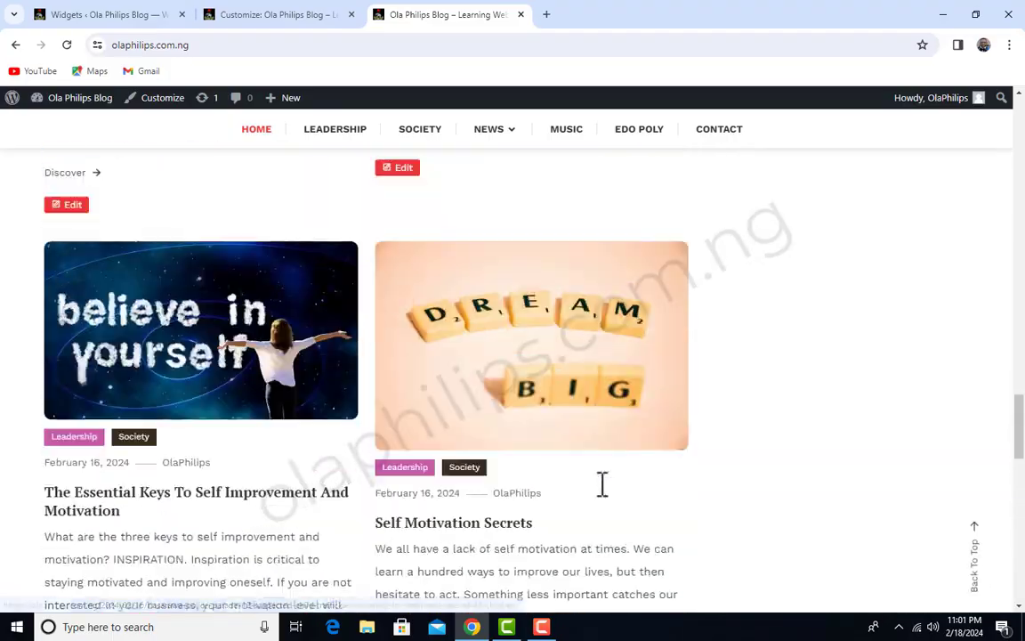
scroll(601, 492, up, 15)
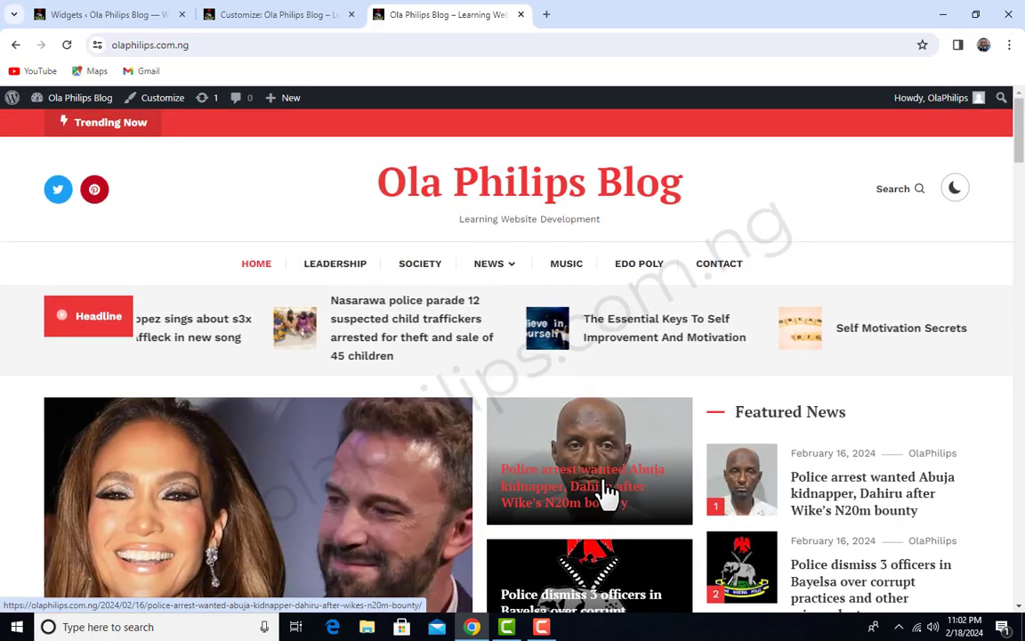
Return to the WordPress admin and open the Installed Plugins page to examine the full plugin list
click(113, 14)
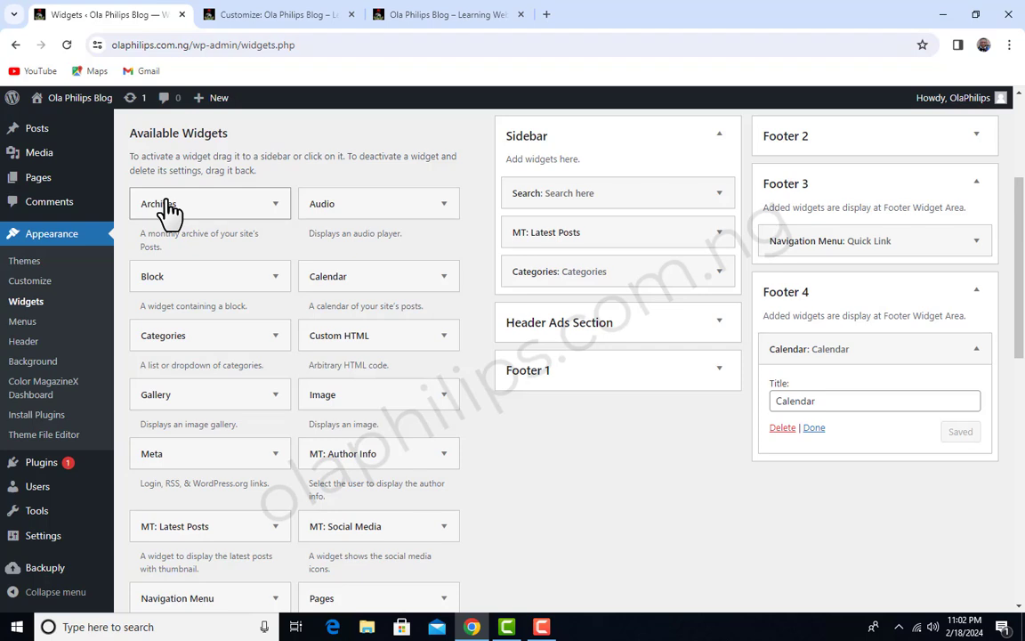
mouse_move(47, 474)
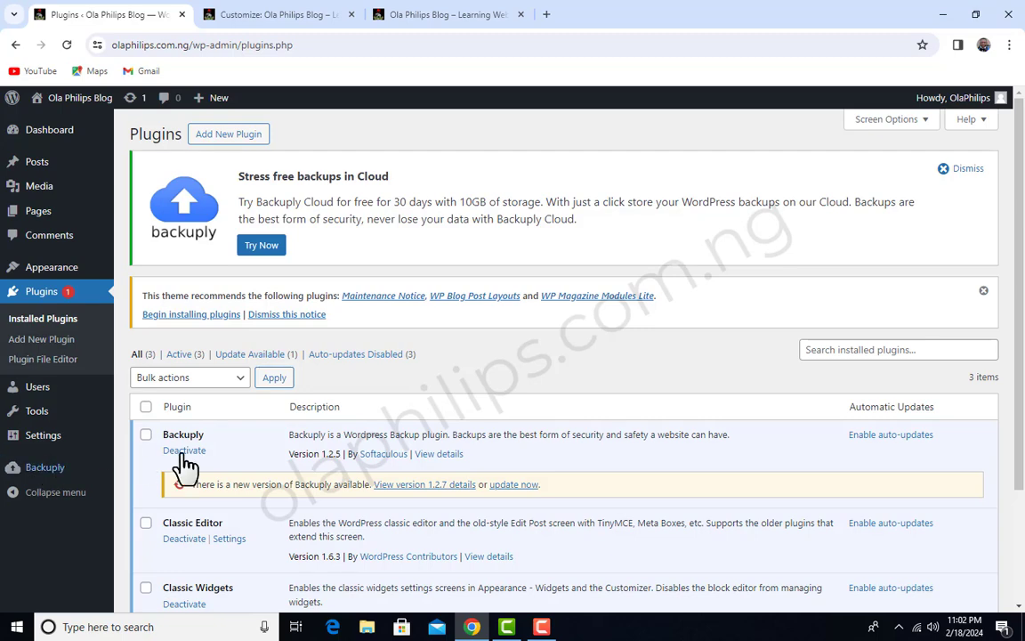
scroll(267, 478, down, 3)
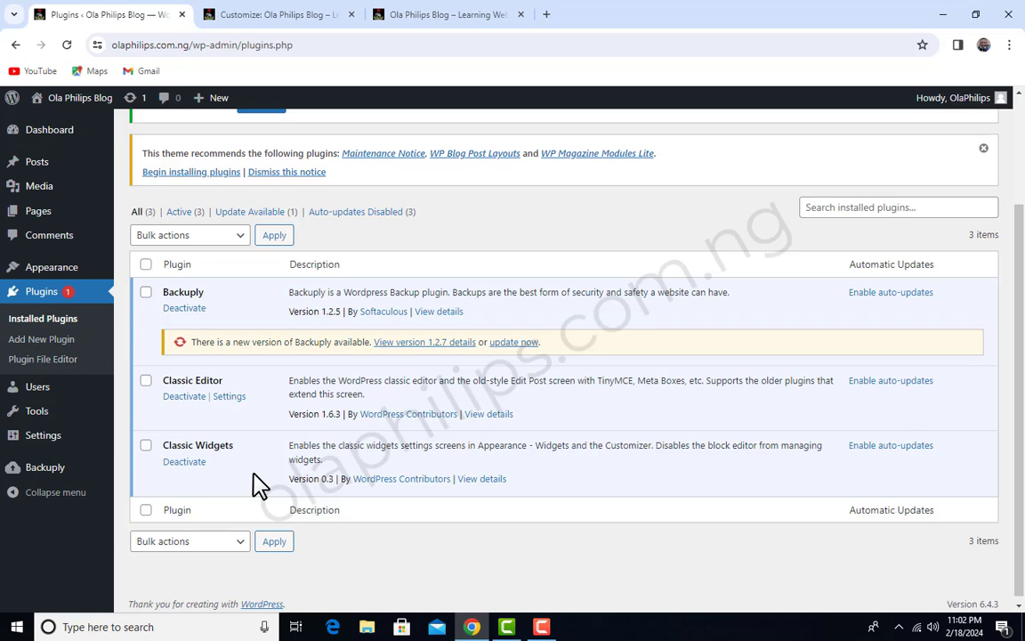
Open the theme's Appearance Header customization page in a new browser tab and switch to it
mouse_move(76, 274)
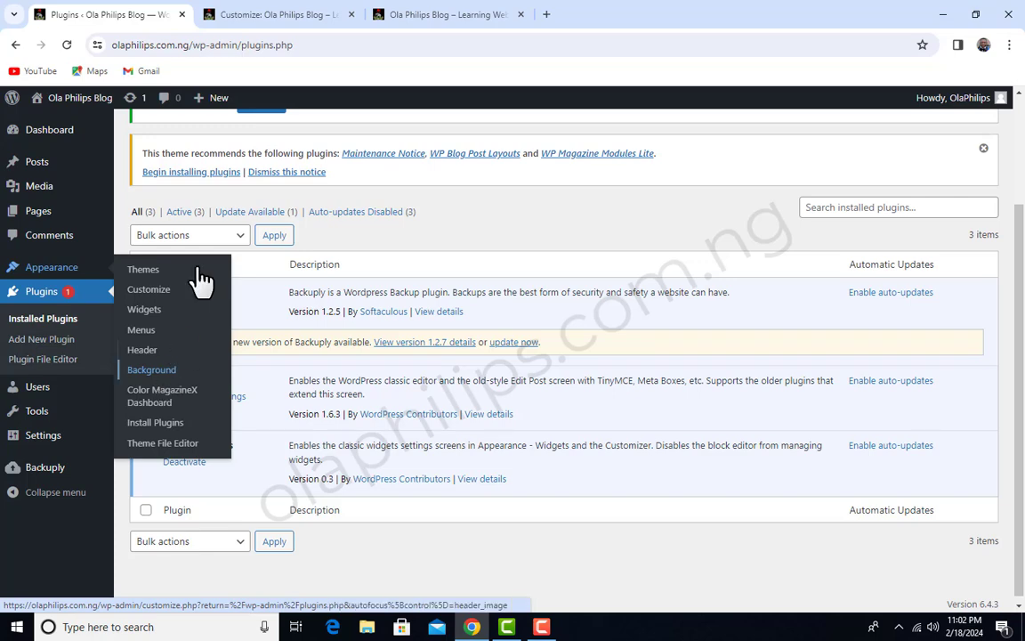
click(317, 20)
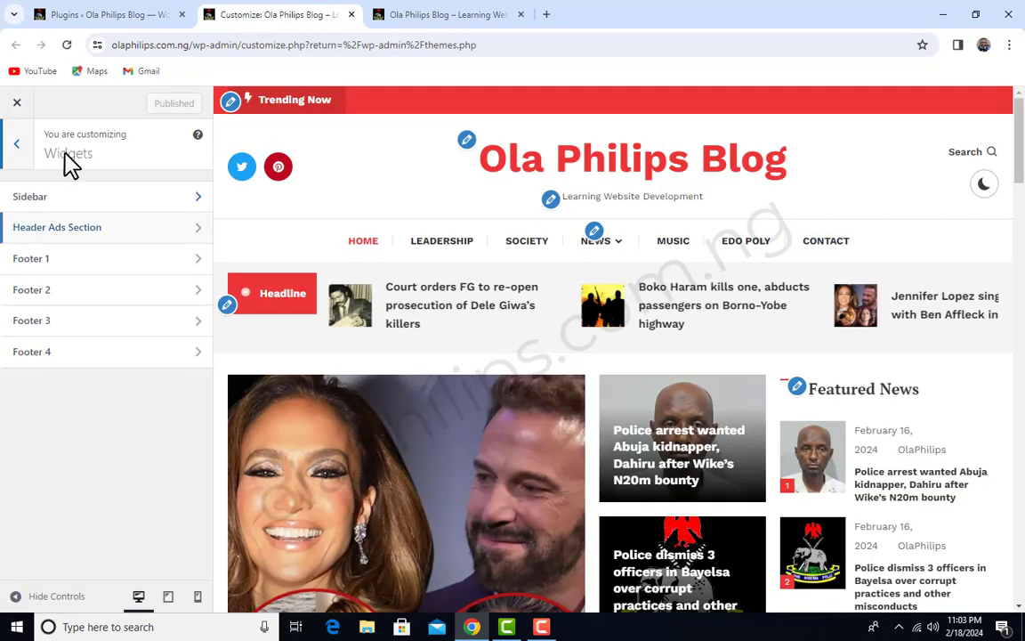
click(102, 15)
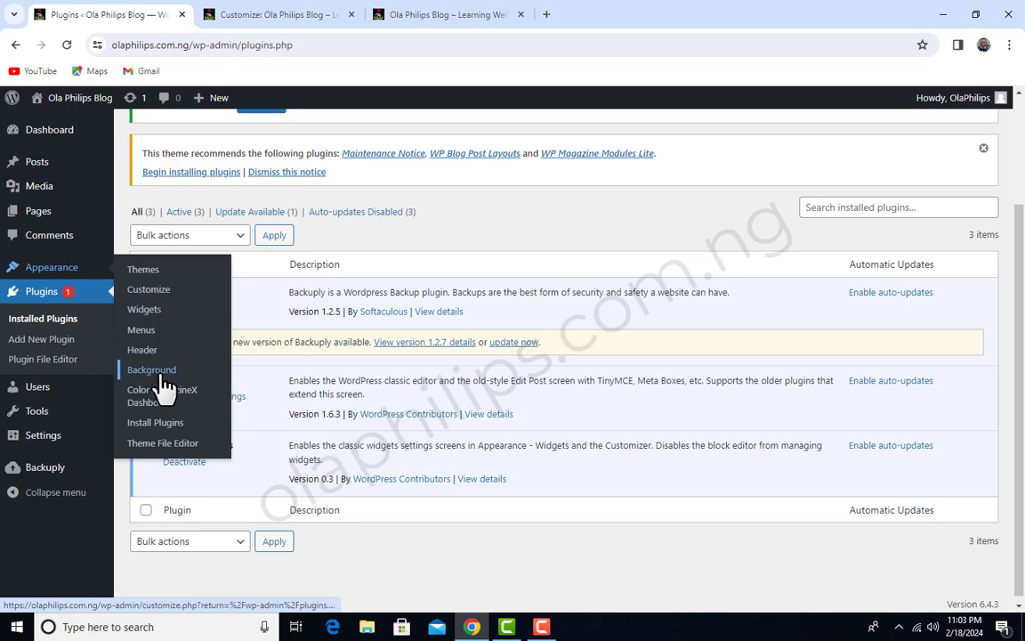
right_click(150, 352)
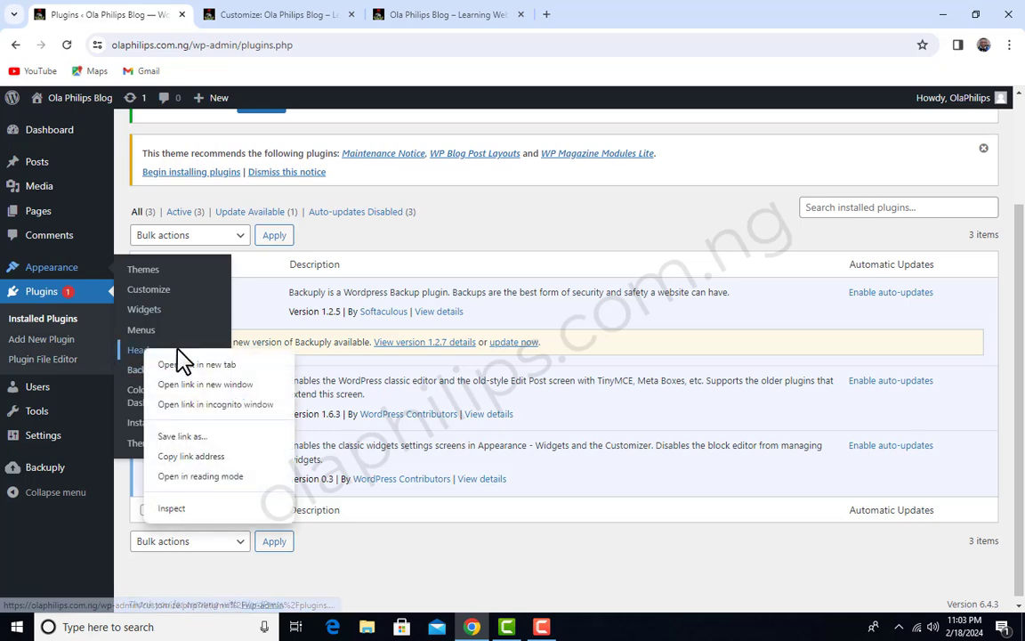
click(198, 362)
click(304, 16)
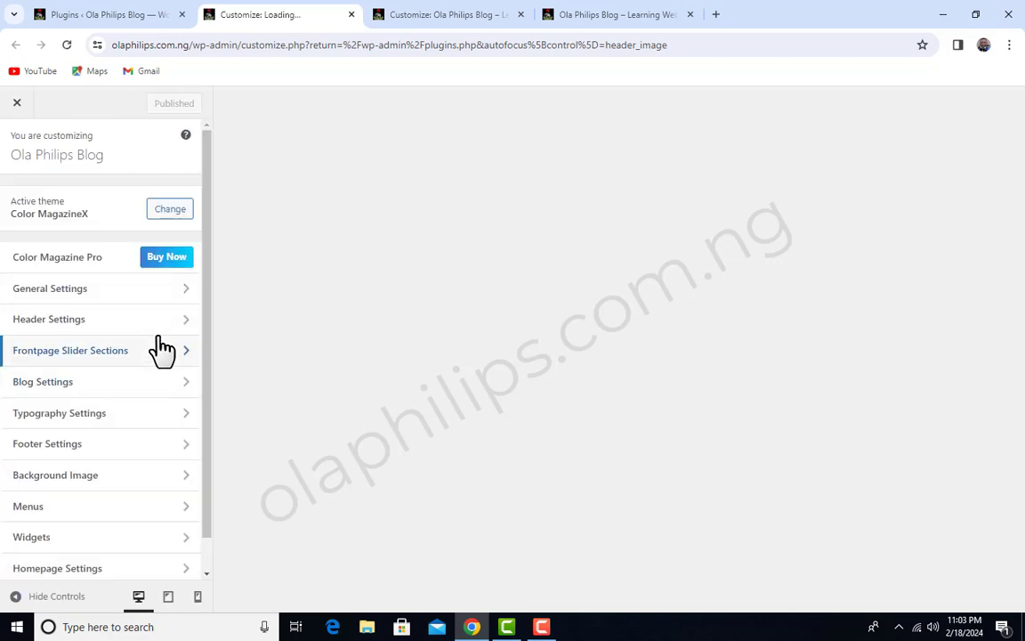
Look over the Customizer's sections, open Header Settings, and return to the Plugins page
scroll(160, 348, down, 1)
scroll(123, 383, up, 1)
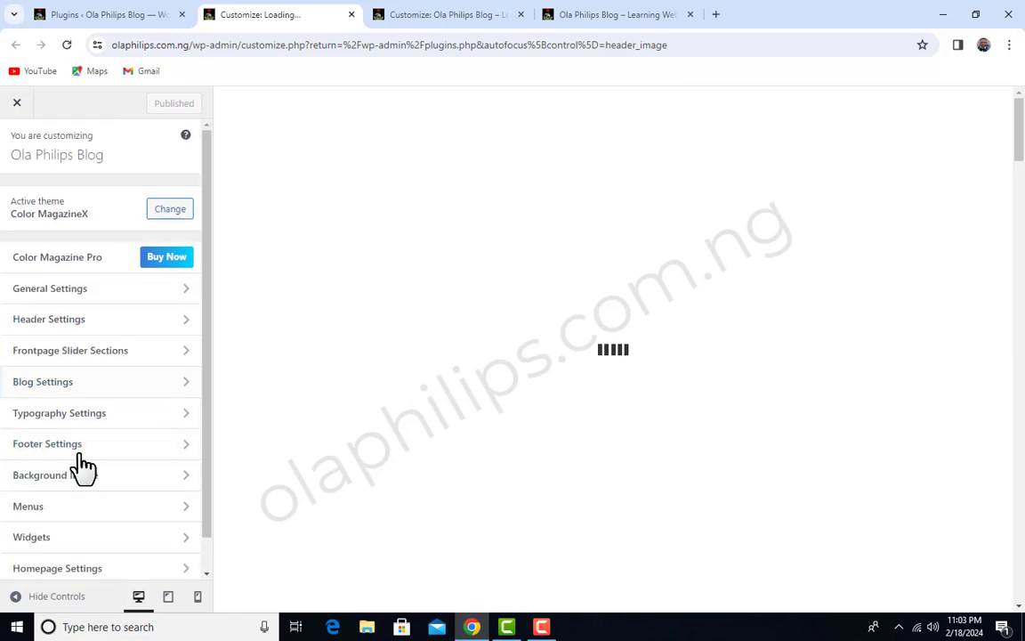
click(56, 323)
click(114, 10)
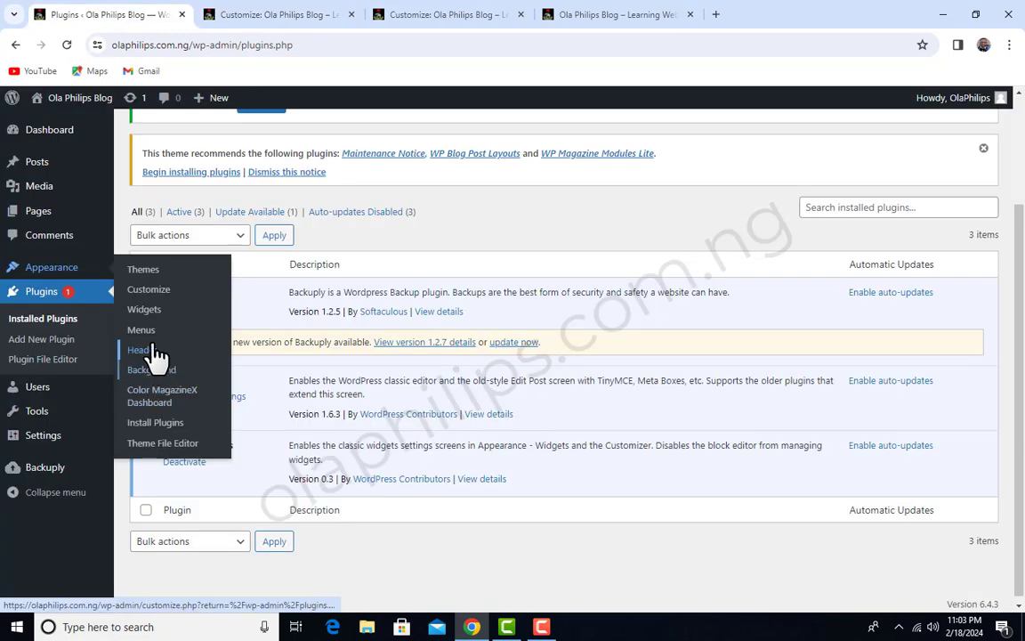